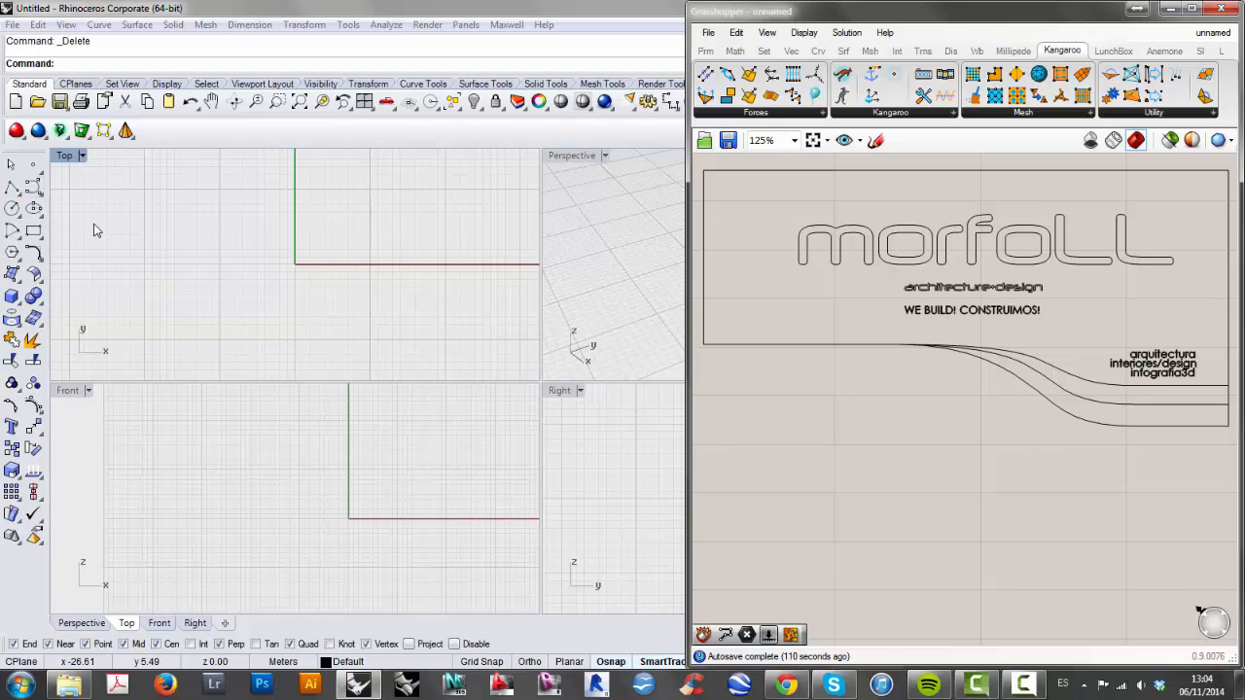
# Draw a wavy nine-point control point curve in the Top view, below the X axis and crossing both sides of the origin.
pyautogui.click(33, 187)
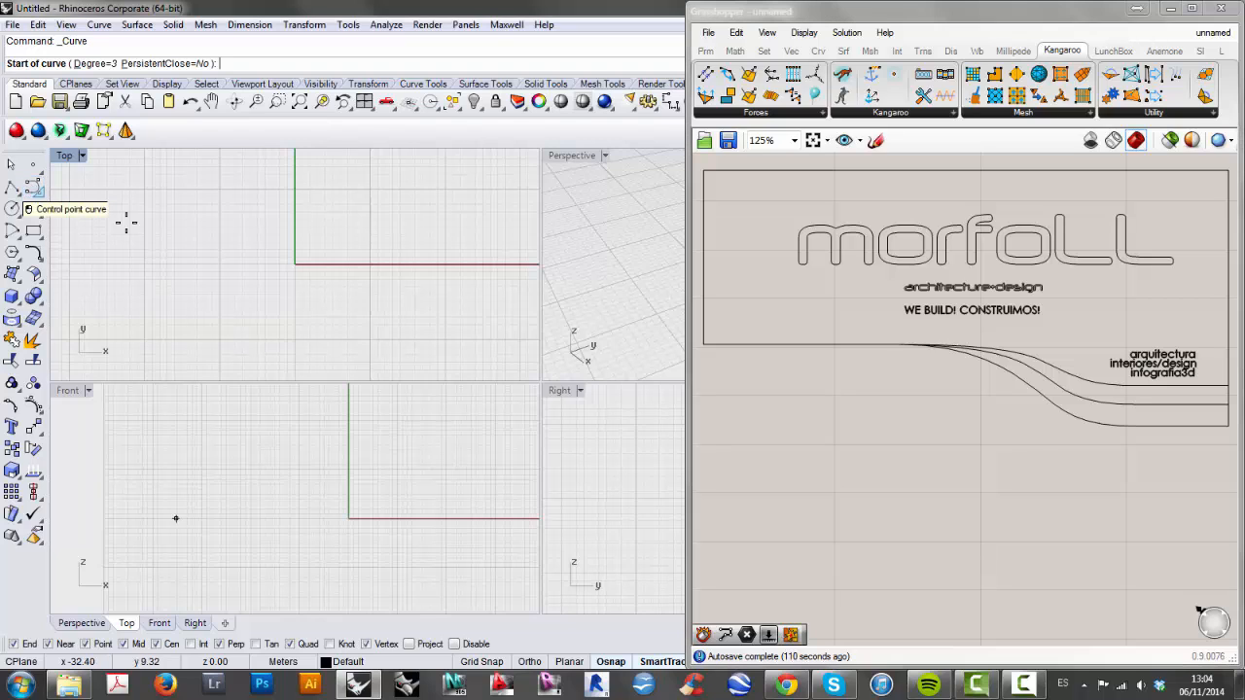
pyautogui.click(111, 303)
pyautogui.click(128, 351)
pyautogui.click(207, 367)
pyautogui.click(285, 323)
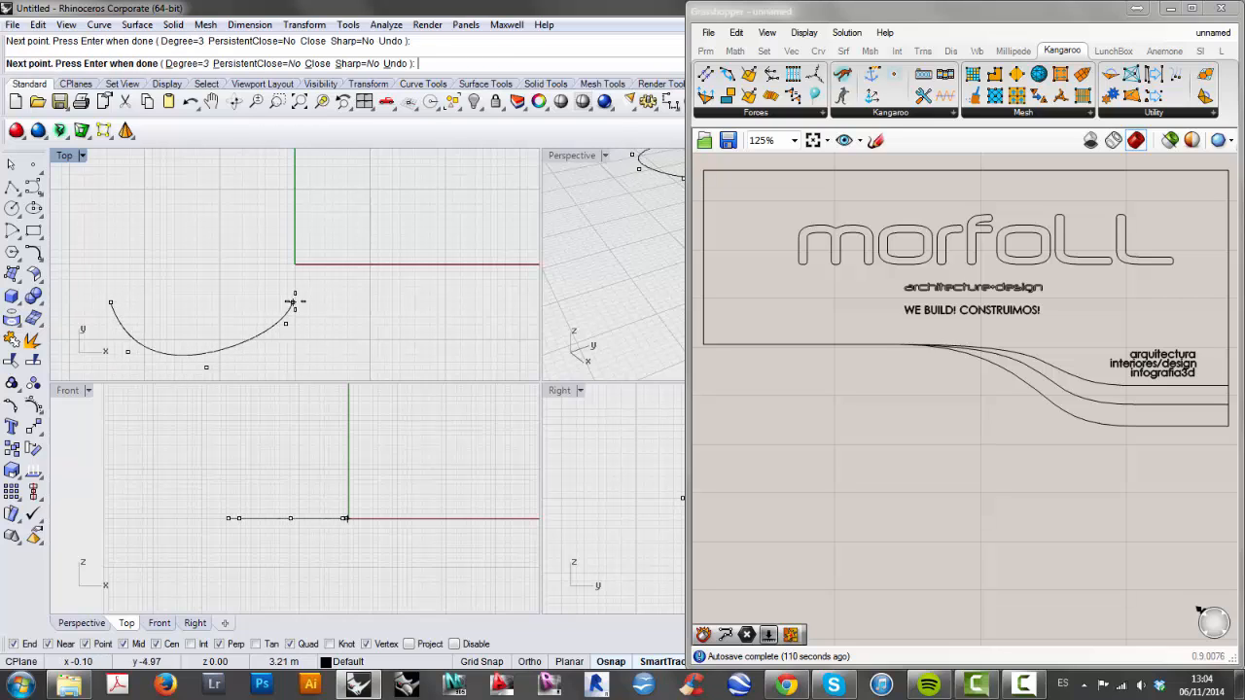
pyautogui.click(328, 288)
pyautogui.click(403, 302)
pyautogui.click(459, 346)
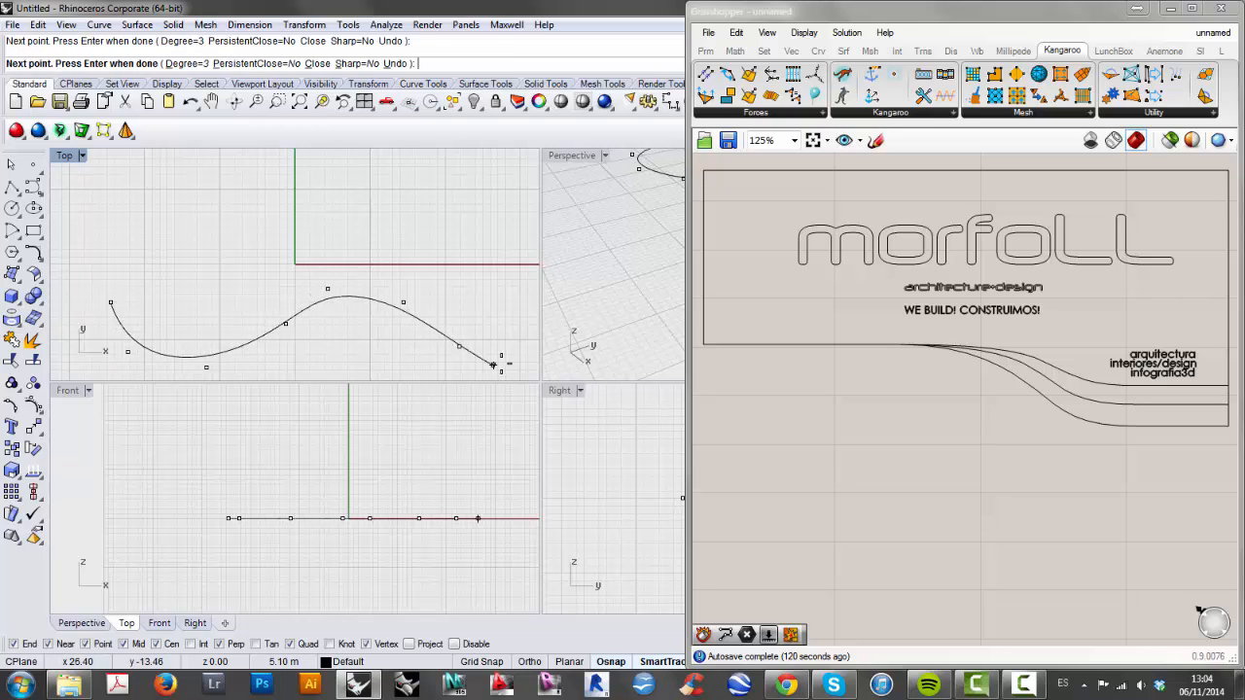
pyautogui.click(501, 364)
pyautogui.click(530, 333)
pyautogui.press('Return')
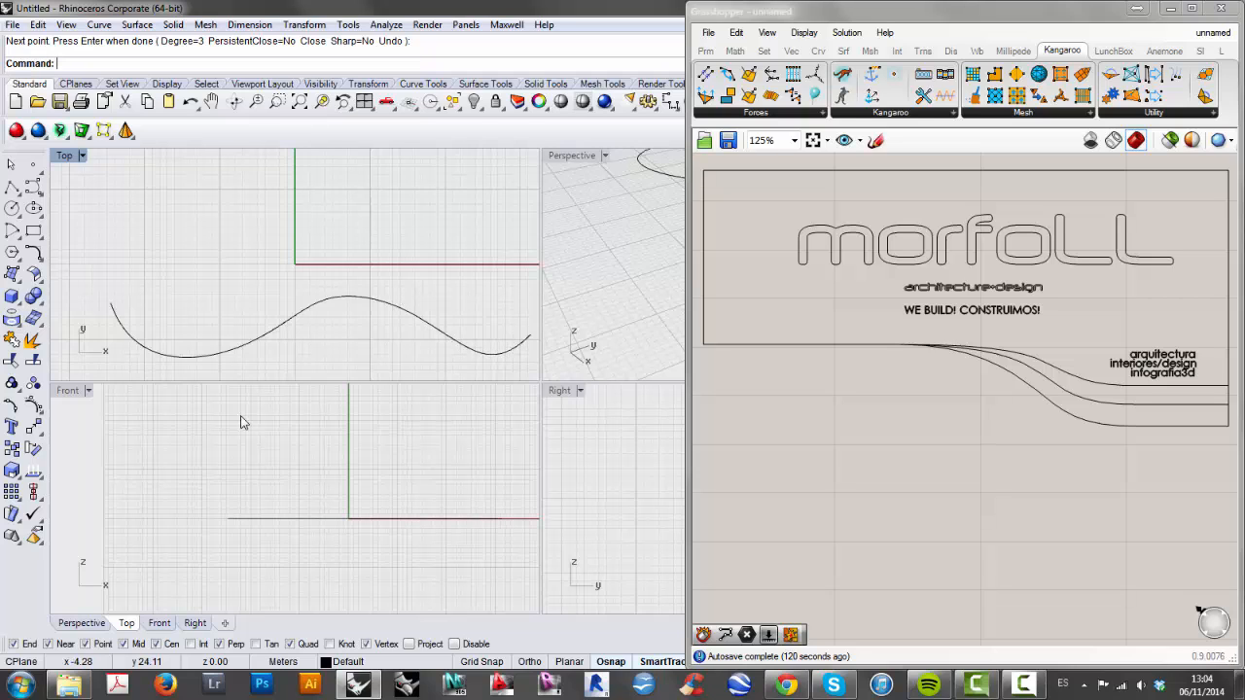
# Draw a second wavy control point curve with eight points in the Front view, below the ground line and roughly as wide as the first.
pyautogui.moveTo(324, 486); pyautogui.dragTo(198, 451, button='right')
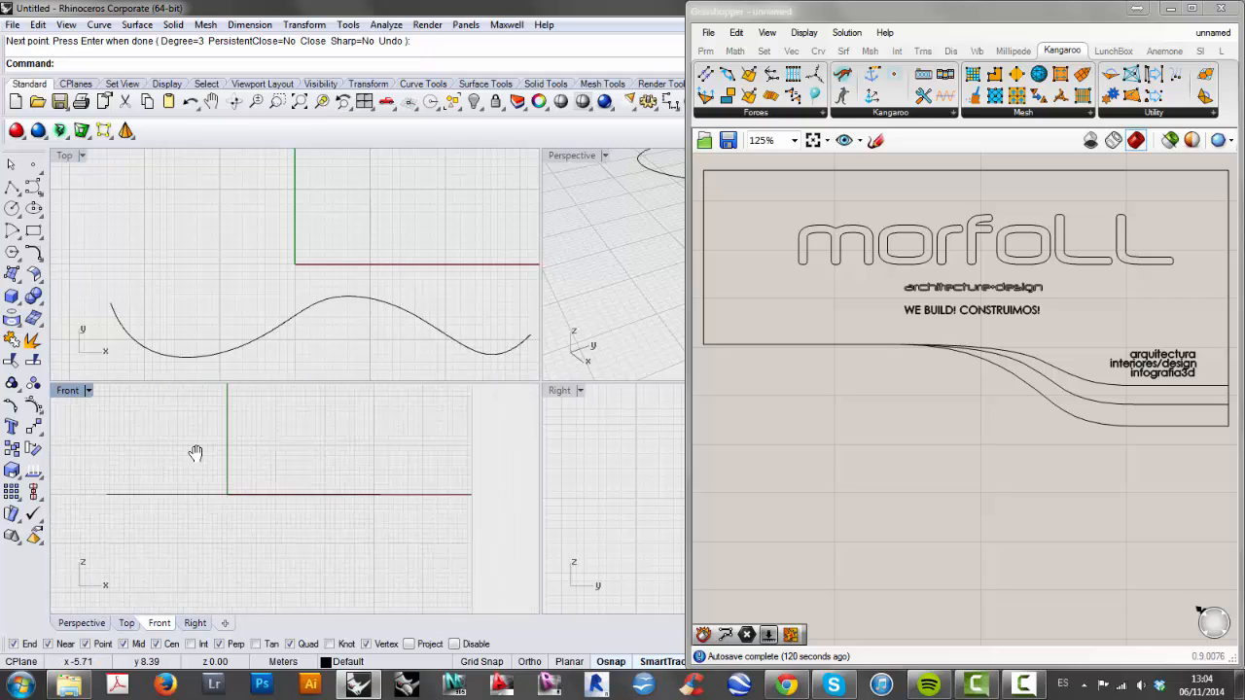
pyautogui.press('Return')
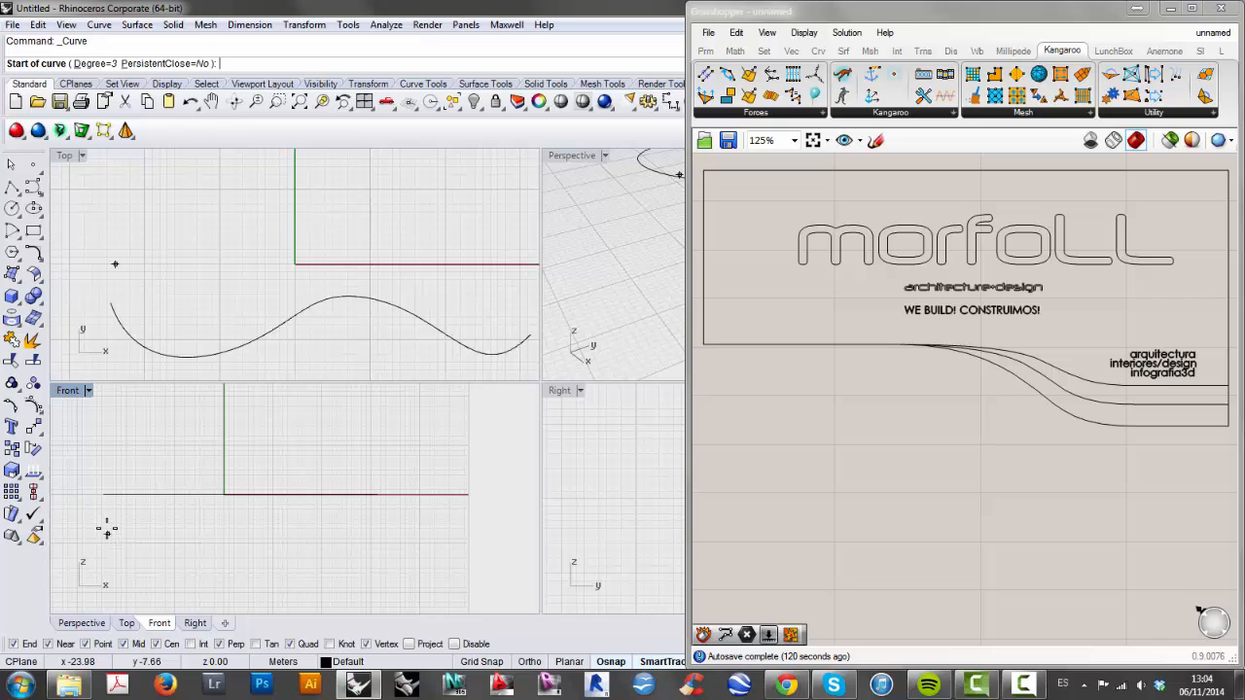
pyautogui.click(101, 525)
pyautogui.click(119, 586)
pyautogui.click(198, 602)
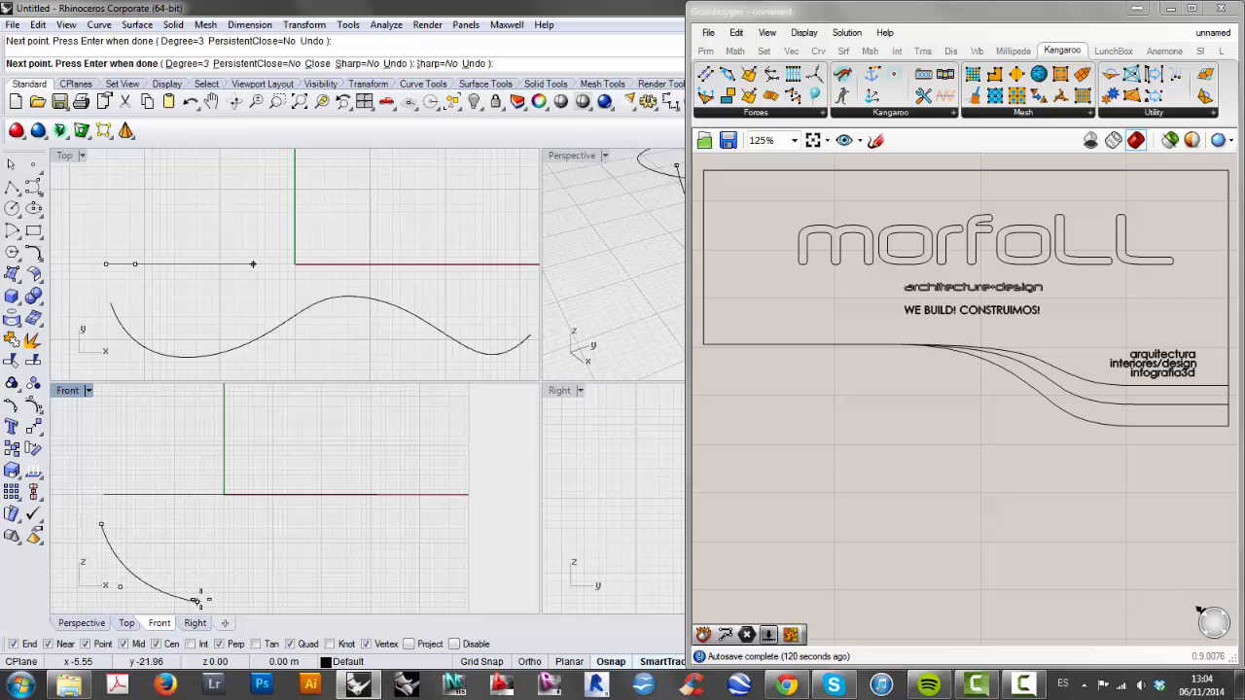
pyautogui.click(255, 545)
pyautogui.click(295, 513)
pyautogui.click(364, 539)
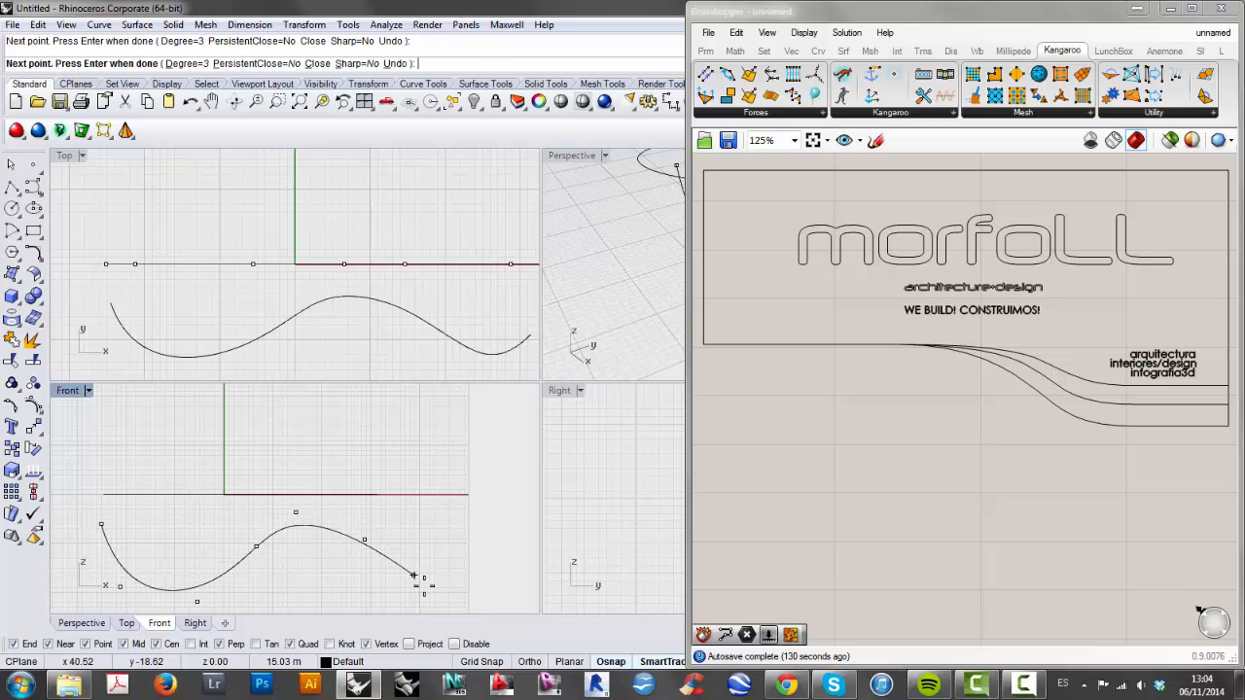
pyautogui.click(425, 586)
pyautogui.click(471, 557)
pyautogui.press('Return')
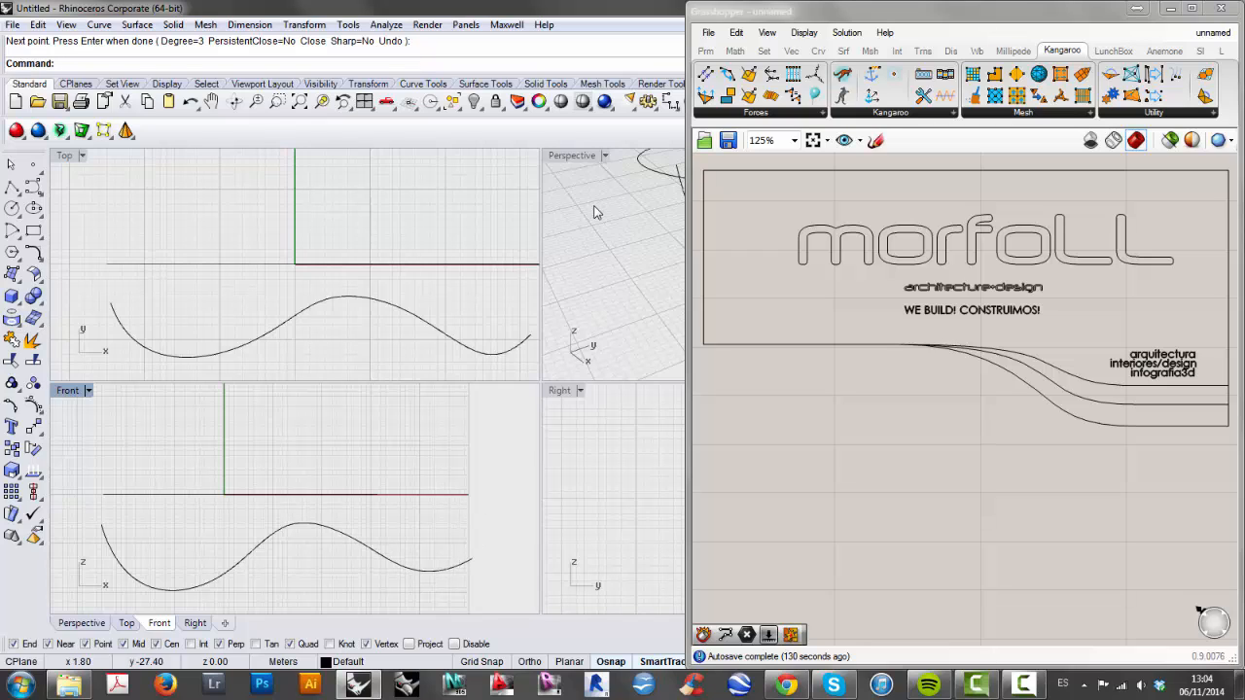
# In a maximized Perspective view, move the last two control points of the Top-view curve outward in the positive X direction.
pyautogui.doubleClick(574, 158)
pyautogui.moveTo(500, 255); pyautogui.dragTo(406, 295, button='right')
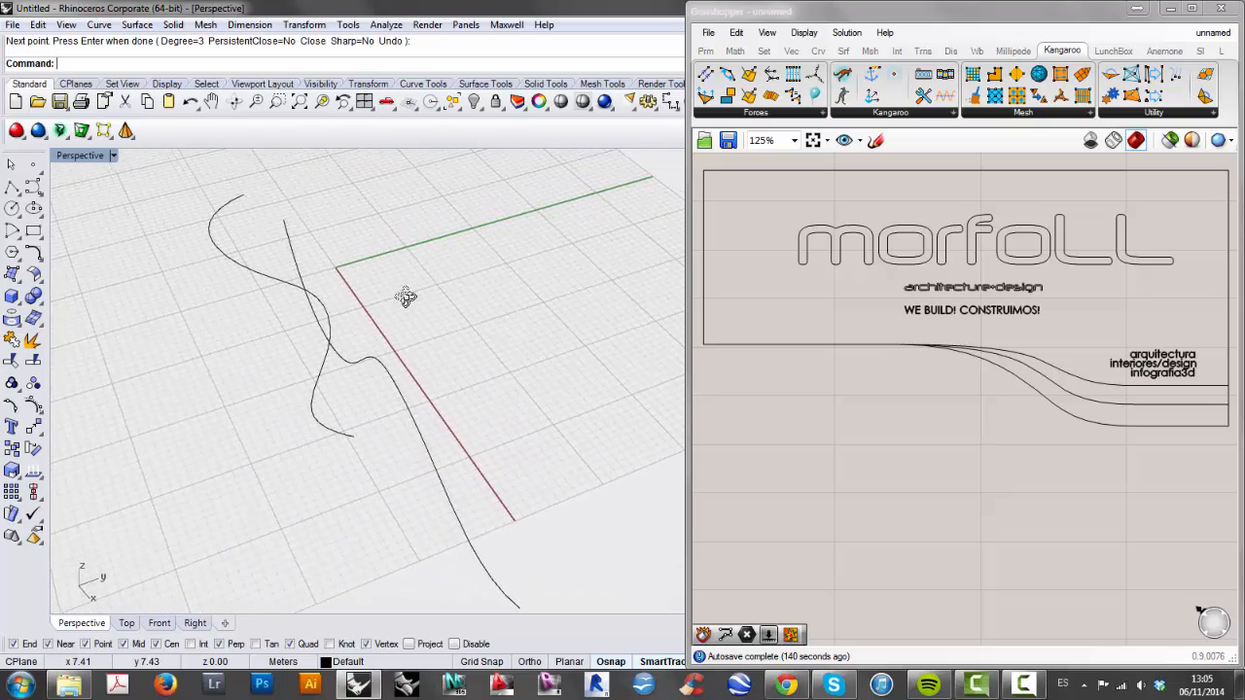
pyautogui.click(347, 437)
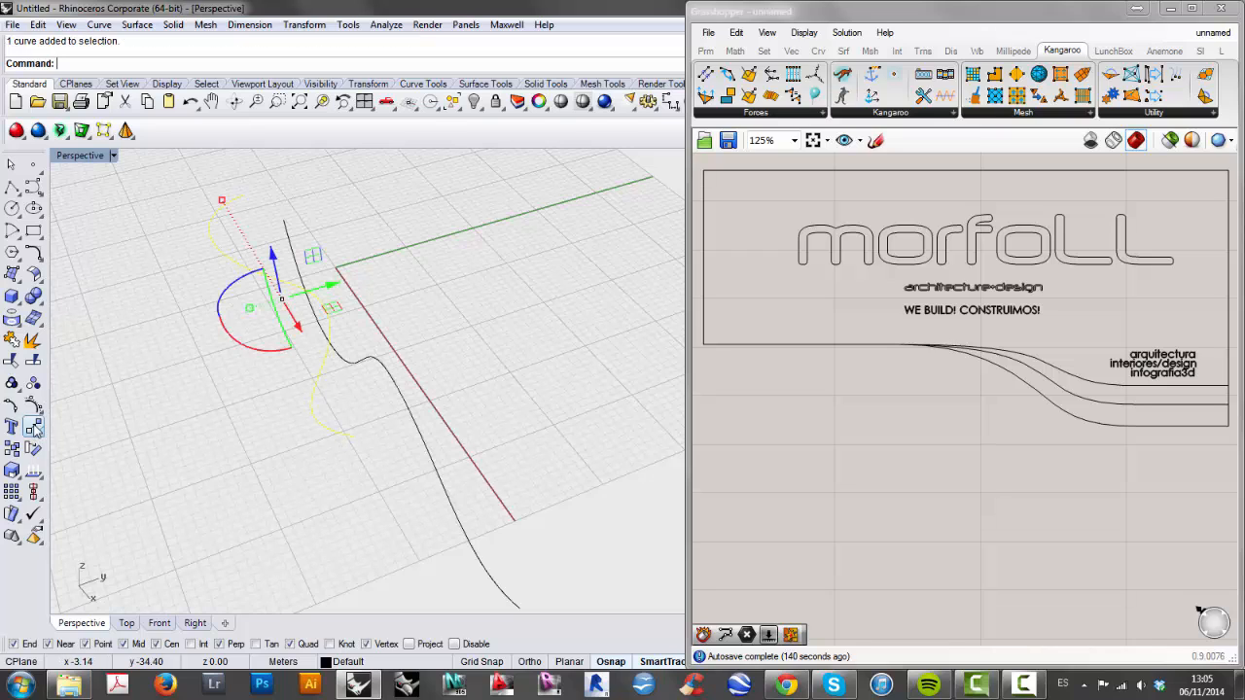
pyautogui.click(31, 401)
pyautogui.click(354, 439)
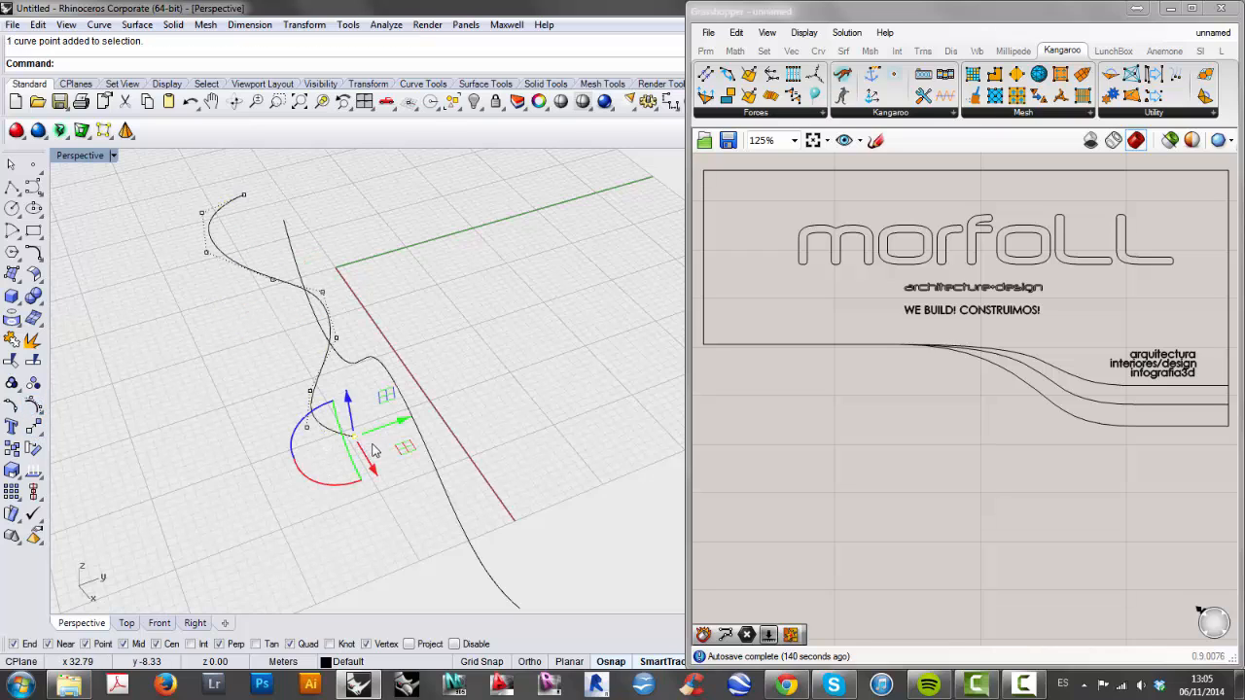
pyautogui.moveTo(401, 463); pyautogui.dragTo(428, 566)
pyautogui.click(328, 432)
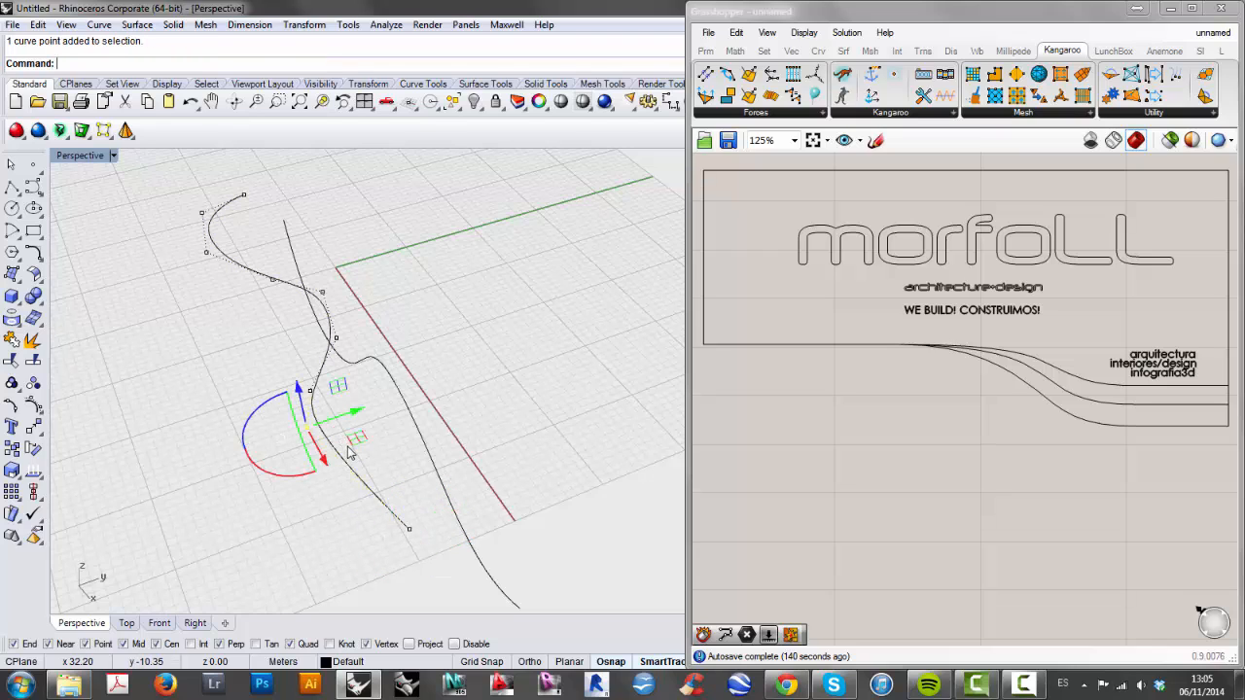
pyautogui.moveTo(321, 455); pyautogui.dragTo(343, 510)
pyautogui.press('Escape')
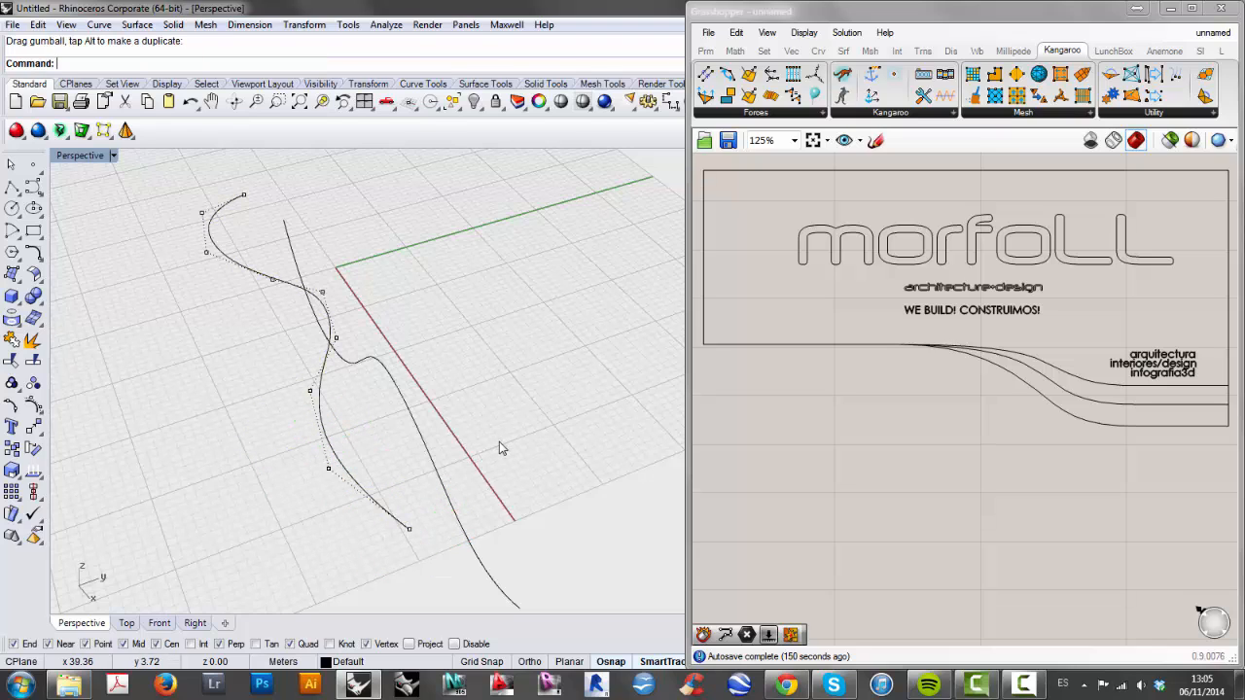
pyautogui.press('Escape')
# Add a Curve parameter to the Grasshopper canvas and place a duplicate of it below.
pyautogui.doubleClick(767, 471)
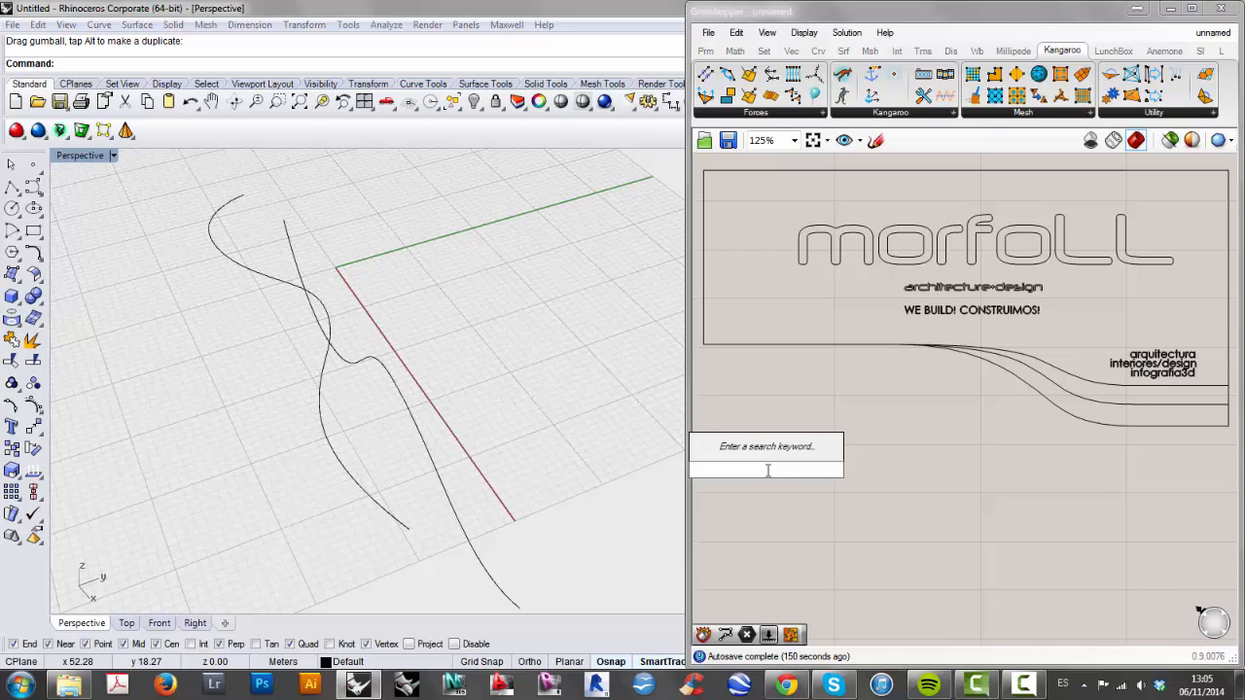
pyautogui.write('curve')
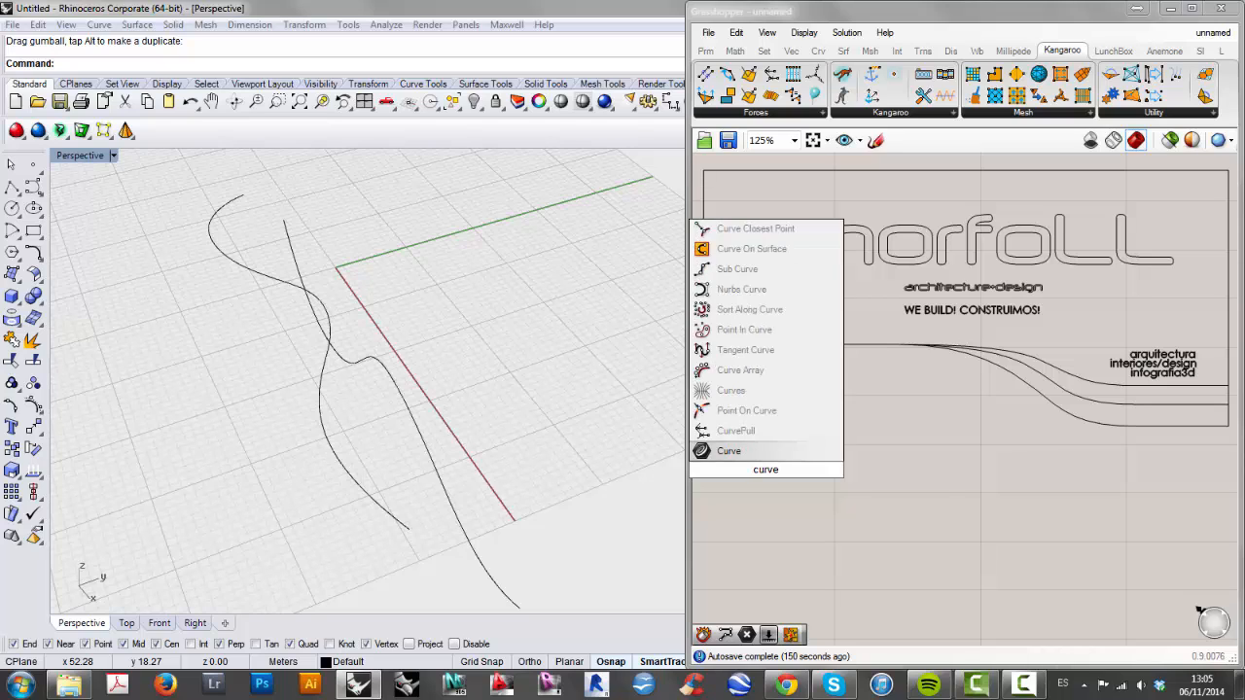
pyautogui.press('Return')
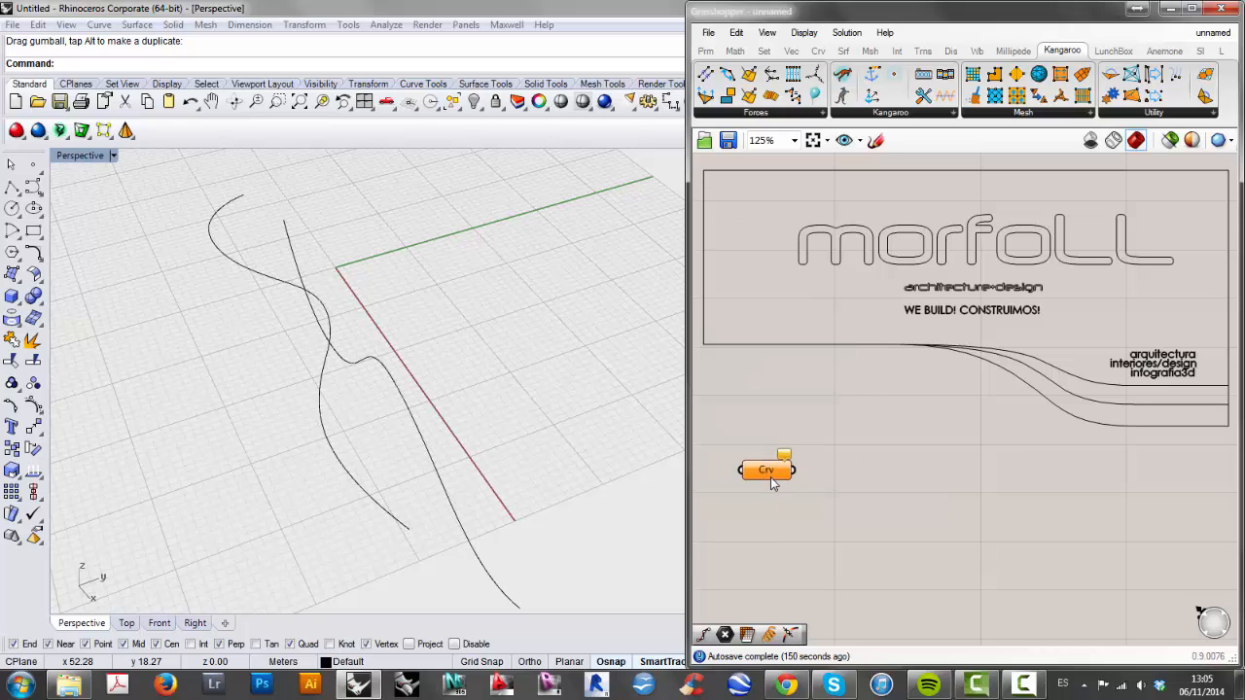
pyautogui.keyDown('alt'); pyautogui.moveTo(769, 481); pyautogui.dragTo(764, 551); pyautogui.keyUp('alt')
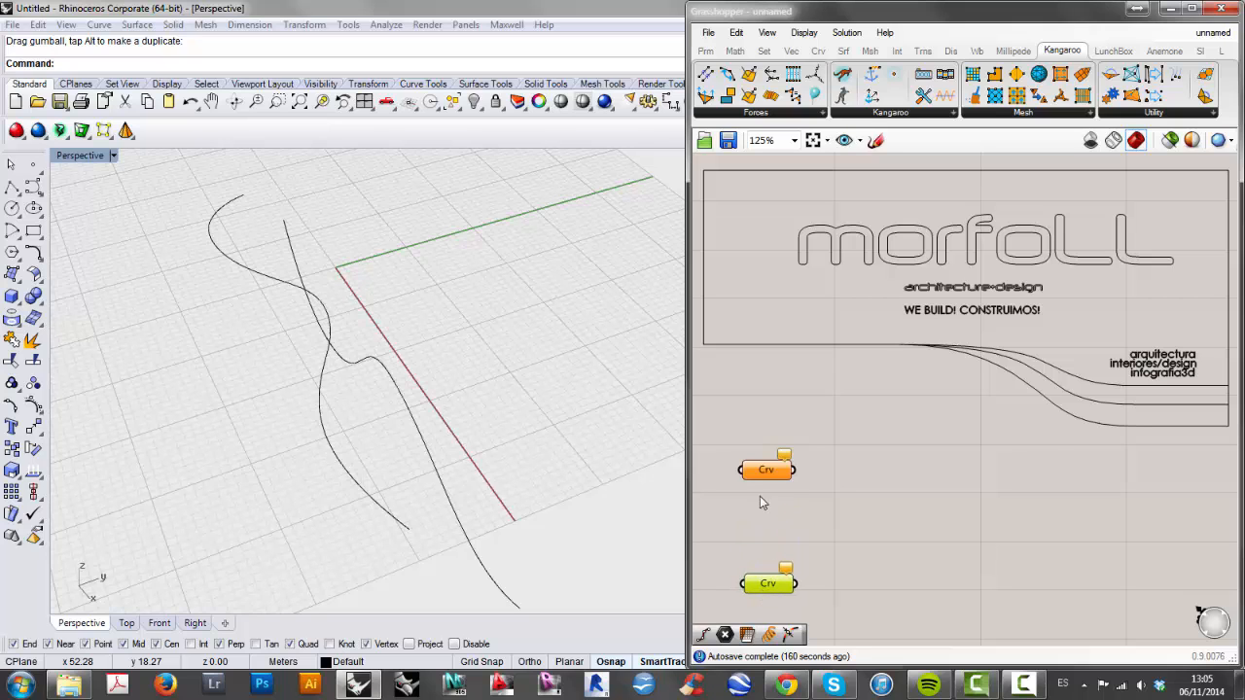
# Reference the Front-view curve in the upper Curve parameter and the Top-view curve in the lower one.
pyautogui.rightClick(766, 470)
pyautogui.click(832, 526)
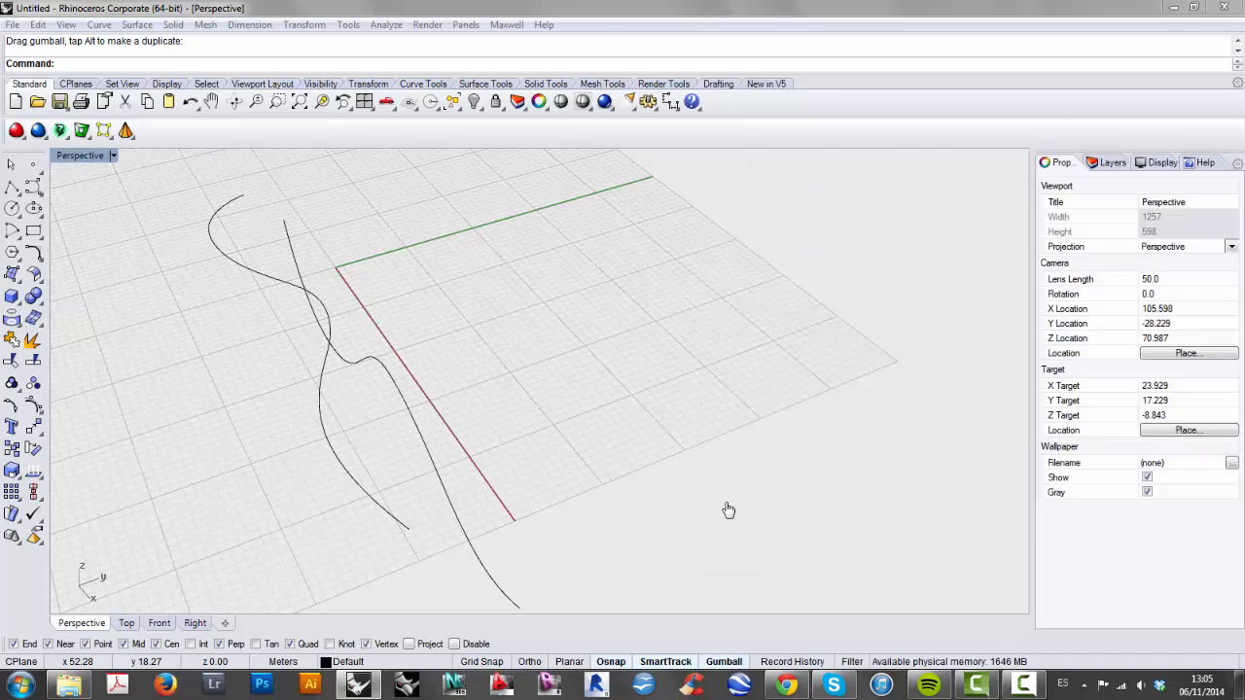
pyautogui.click(438, 464)
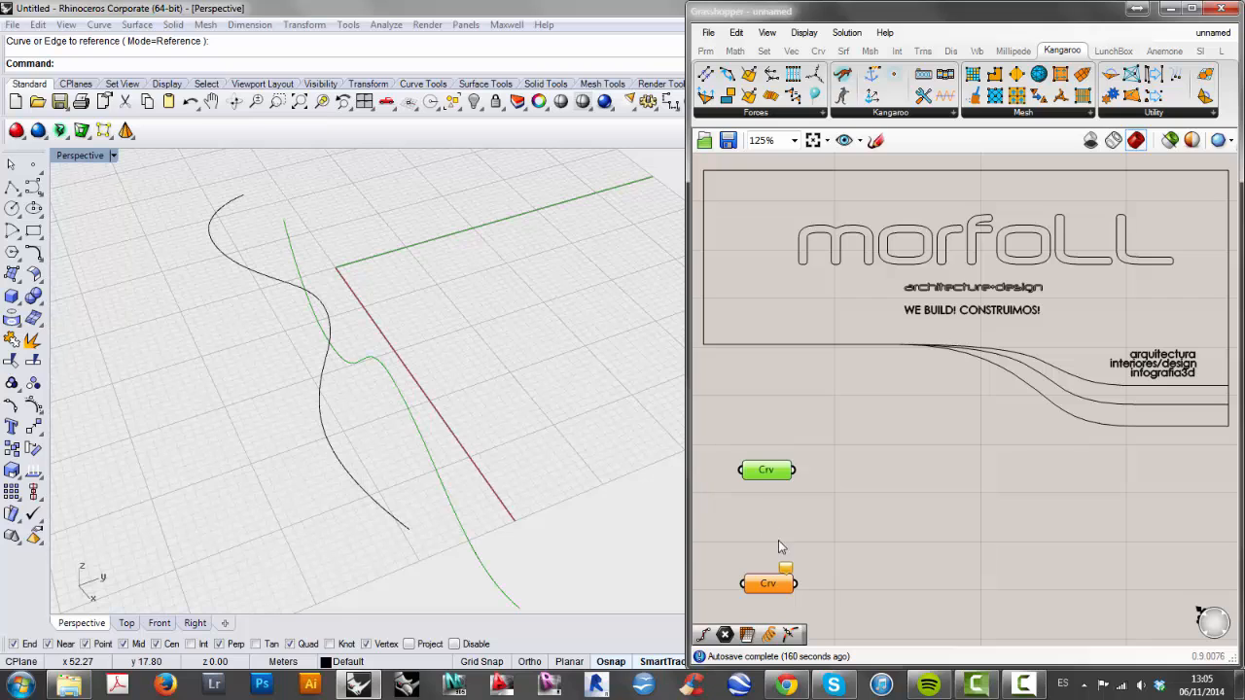
pyautogui.rightClick(768, 586)
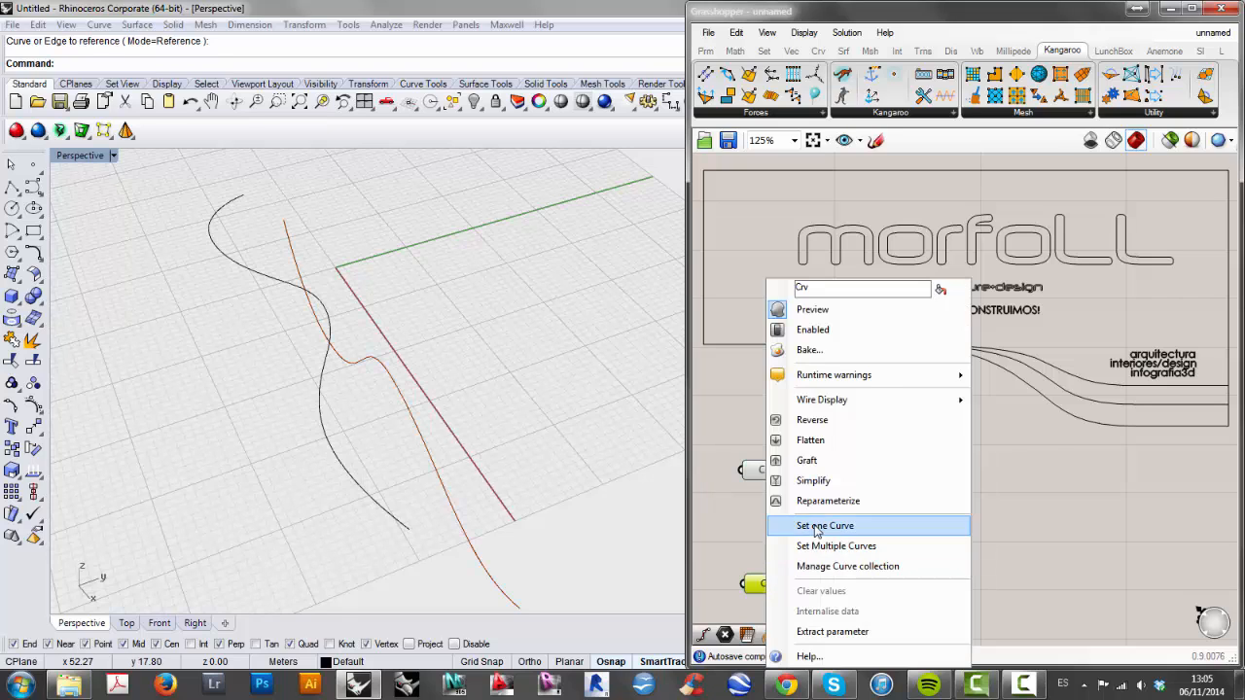
pyautogui.click(798, 523)
pyautogui.click(365, 493)
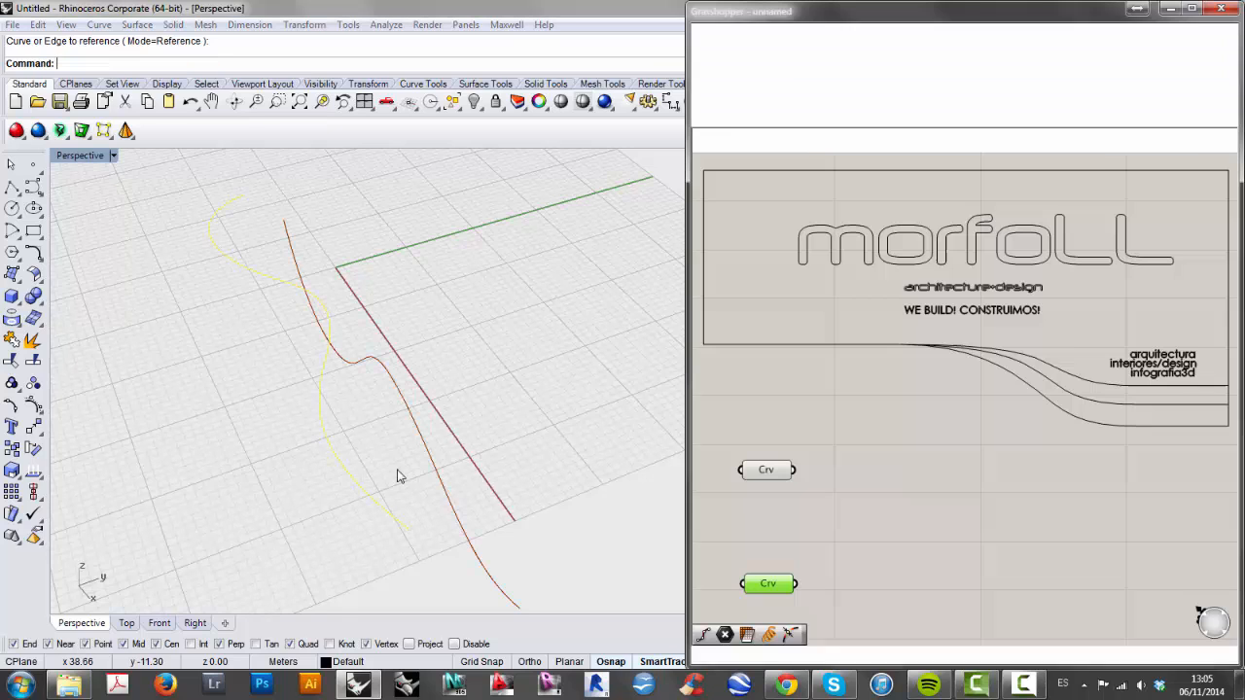
pyautogui.rightClick(852, 531)
pyautogui.click(1012, 528)
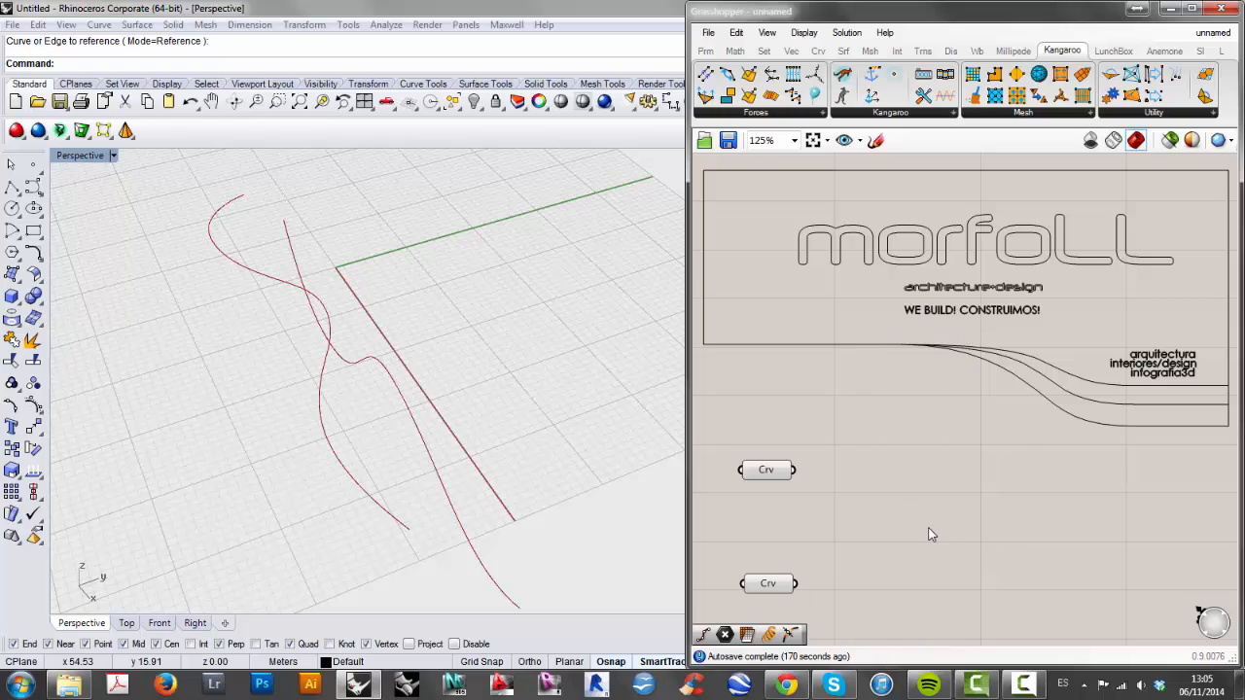
# Add a Divide Curve component beside the upper Curve parameter and connect that parameter to its C input.
pyautogui.doubleClick(918, 532)
pyautogui.write('d')
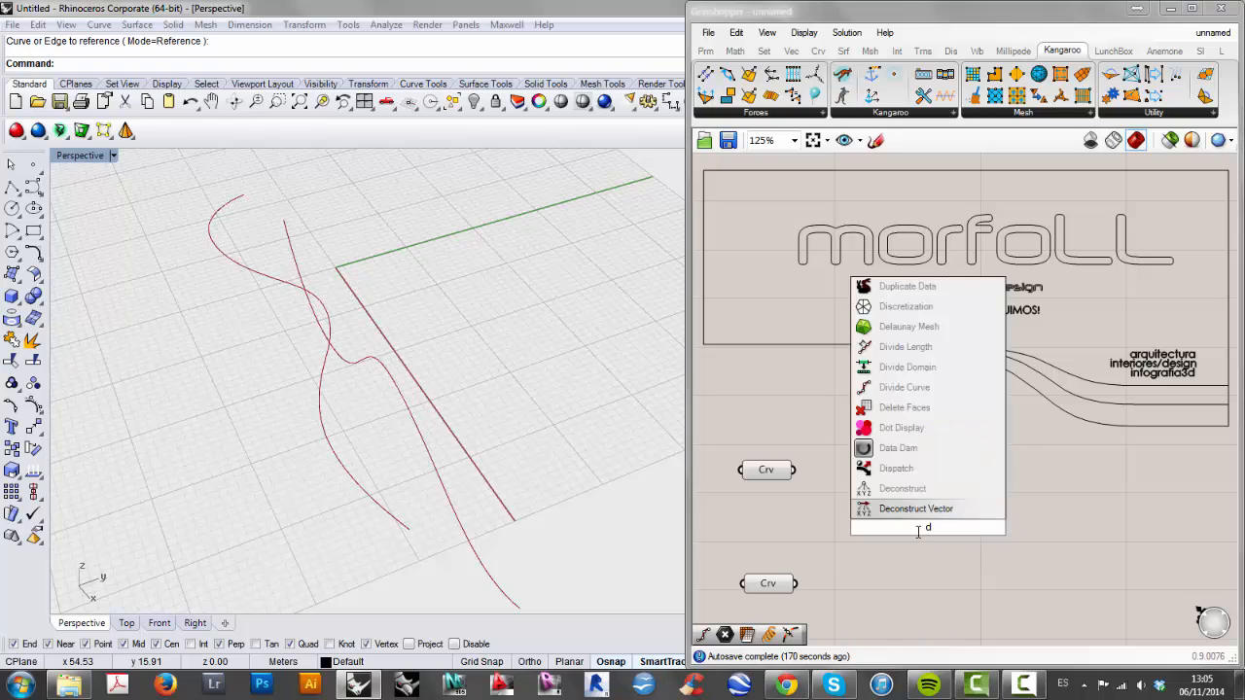
pyautogui.write('ivi')
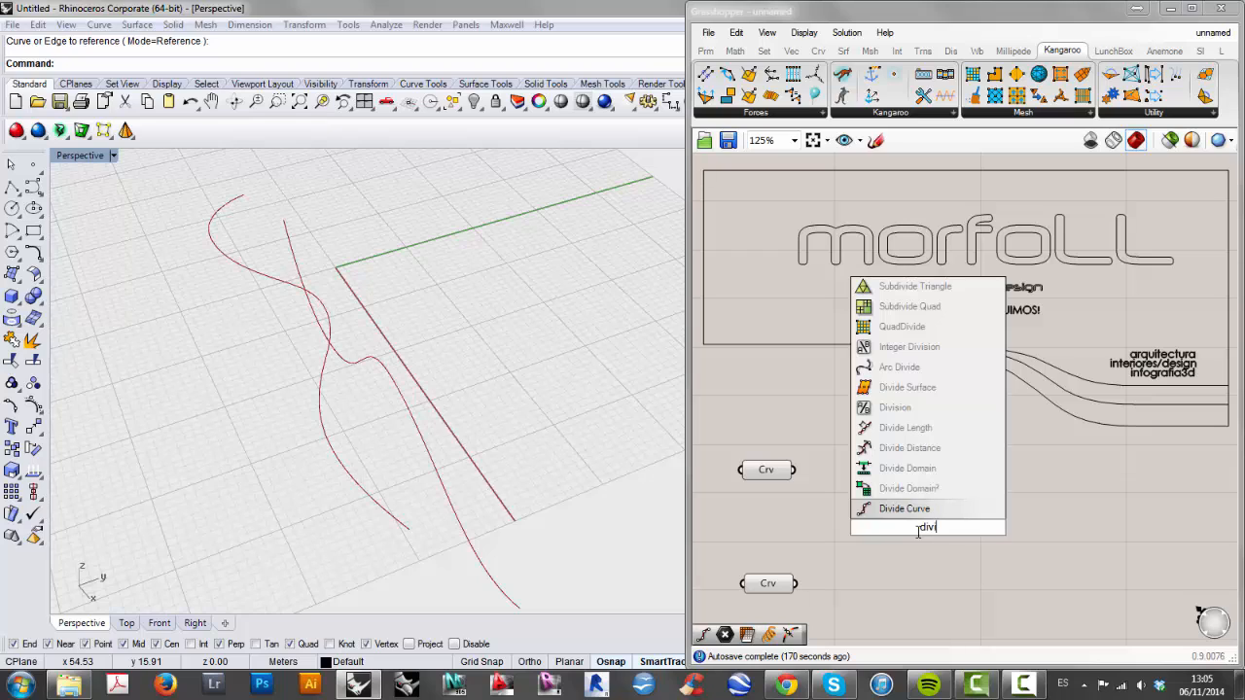
pyautogui.press('Return')
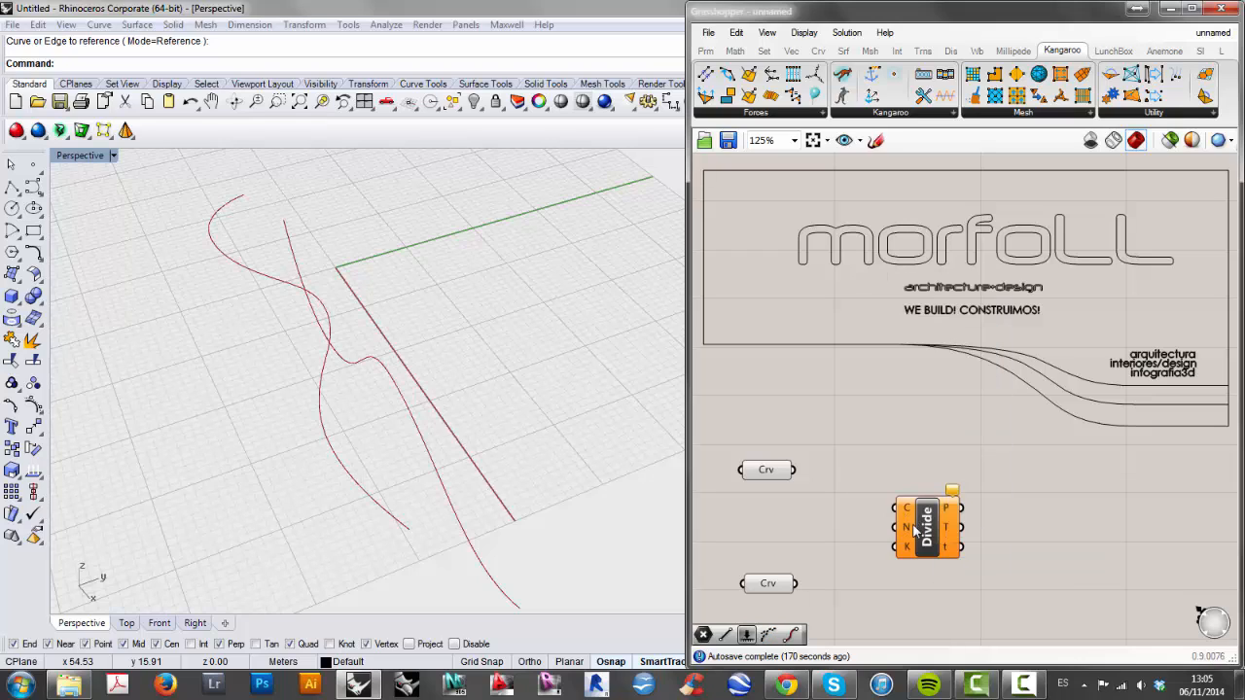
pyautogui.moveTo(927, 533); pyautogui.dragTo(876, 501)
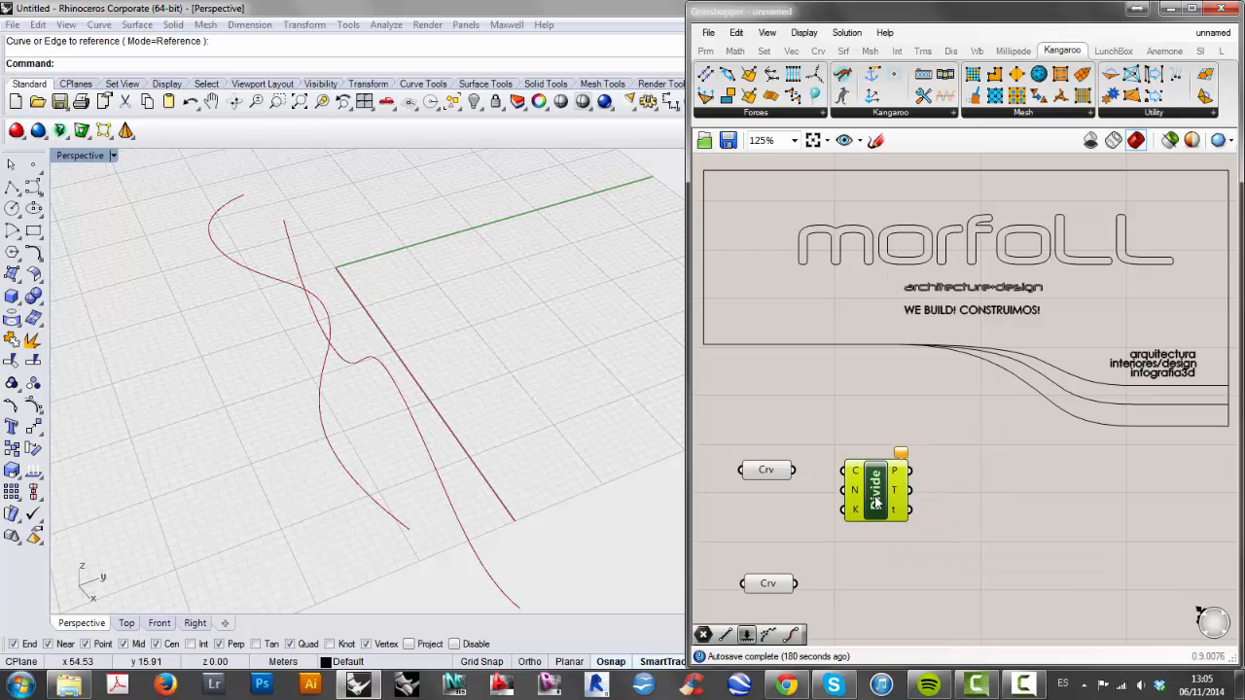
pyautogui.moveTo(794, 471); pyautogui.dragTo(842, 471)
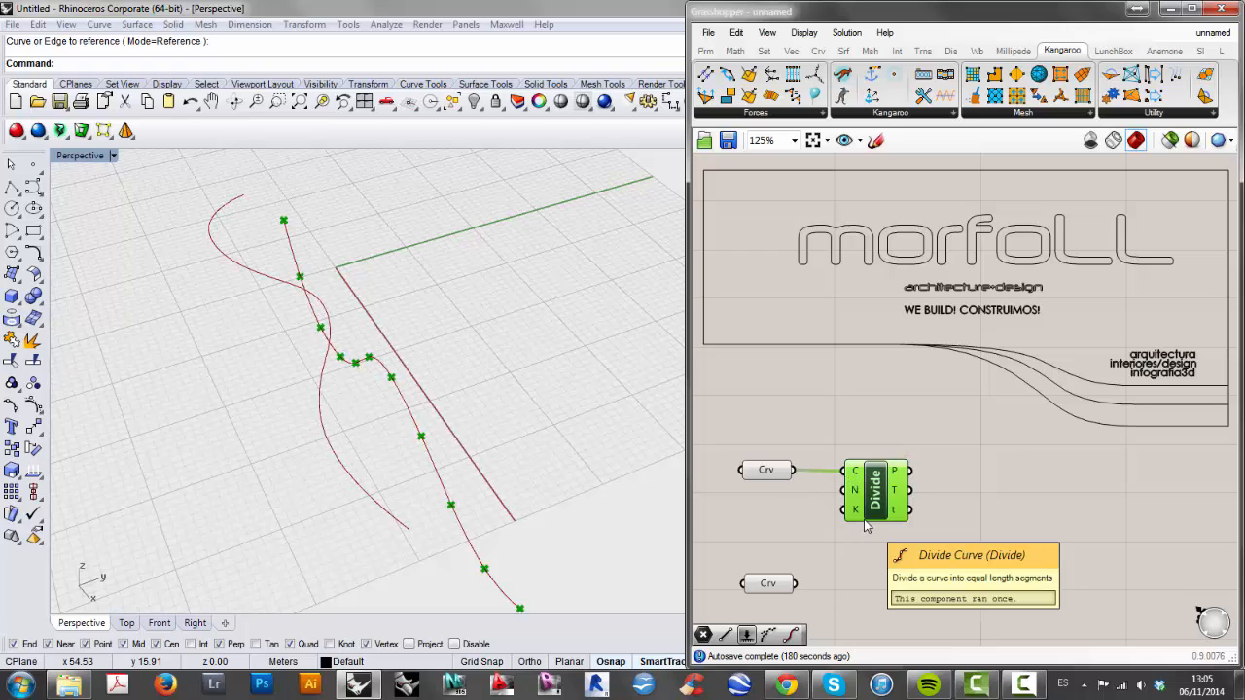
# Duplicate the Divide Curve component below the original and connect the lower Curve parameter to the copy's C input.
pyautogui.keyDown('alt'); pyautogui.moveTo(887, 499); pyautogui.dragTo(887, 611); pyautogui.keyUp('alt')
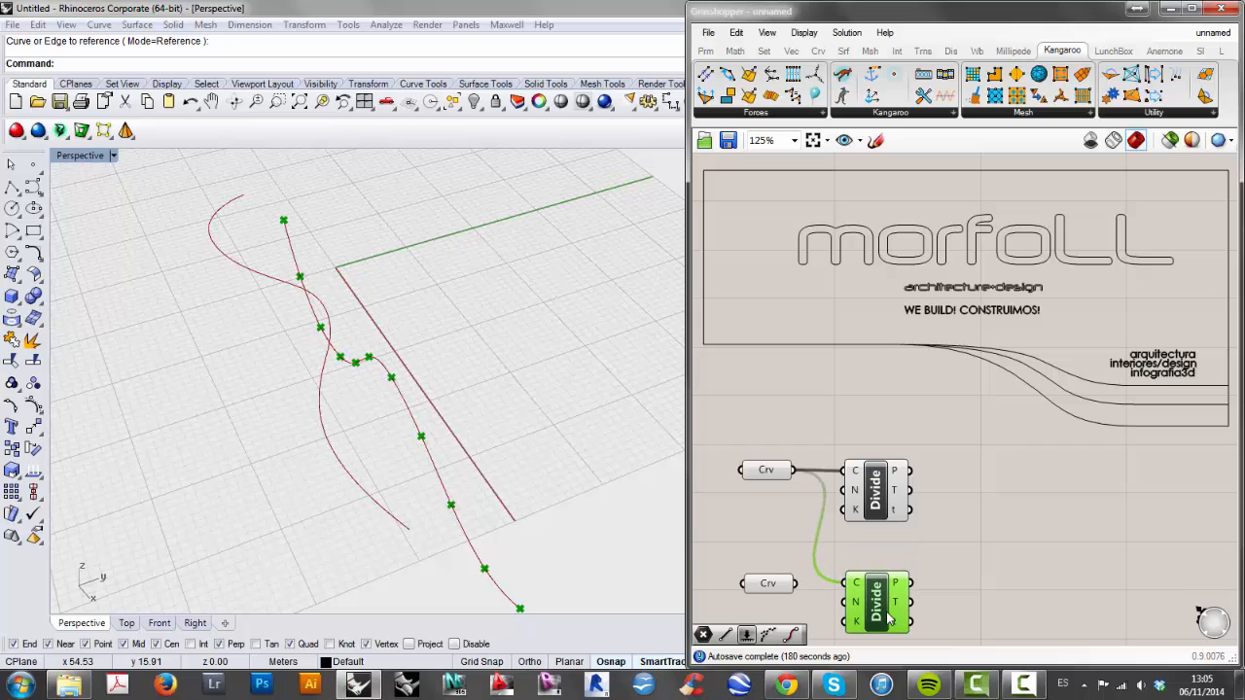
pyautogui.moveTo(796, 584); pyautogui.dragTo(844, 583)
pyautogui.moveTo(860, 541); pyautogui.dragTo(865, 538, button='right')
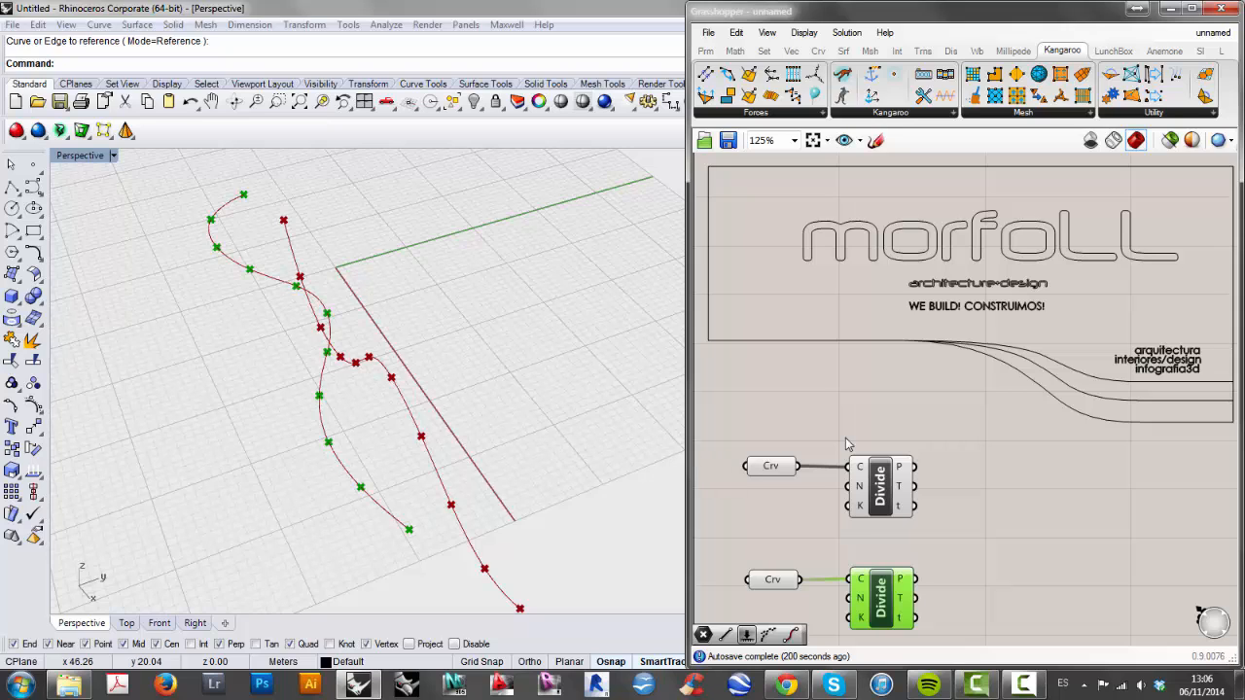
# Shift both Curve parameters and both Divide Curve components together slightly to the right on the canvas.
pyautogui.moveTo(1004, 559); pyautogui.dragTo(1030, 518, button='right')
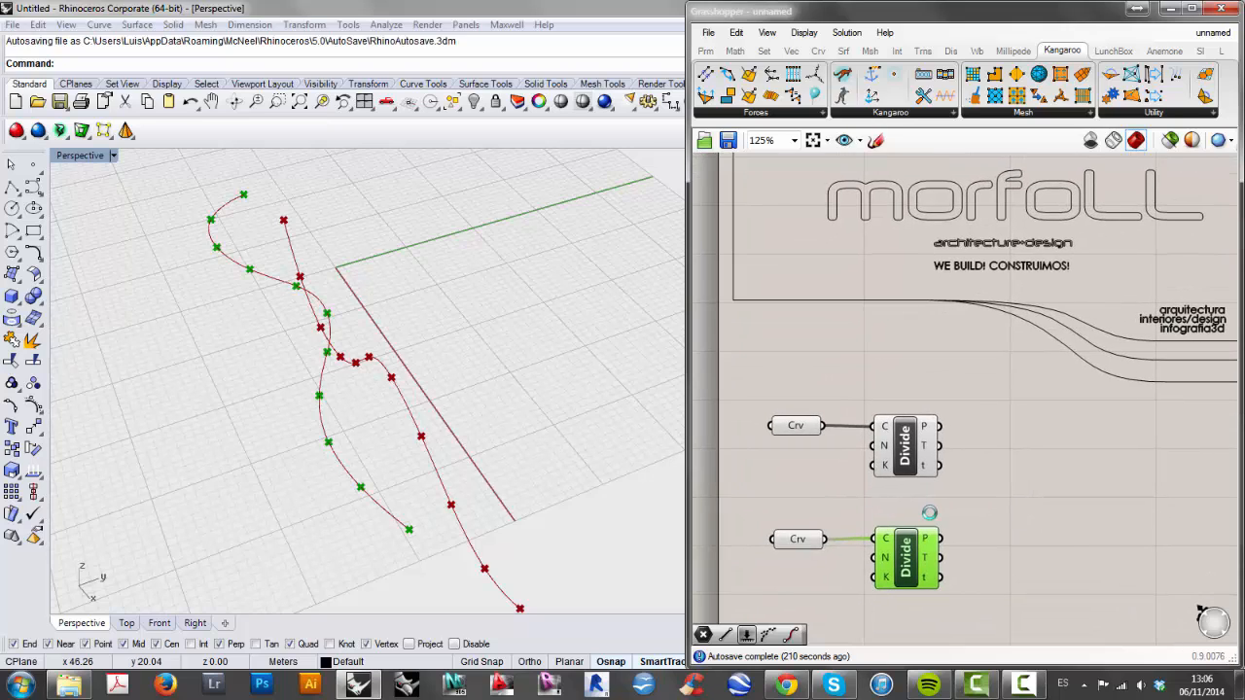
pyautogui.moveTo(1002, 426); pyautogui.dragTo(757, 637)
pyautogui.moveTo(913, 470); pyautogui.dragTo(922, 490)
pyautogui.moveTo(1012, 490); pyautogui.dragTo(1000, 466, button='right')
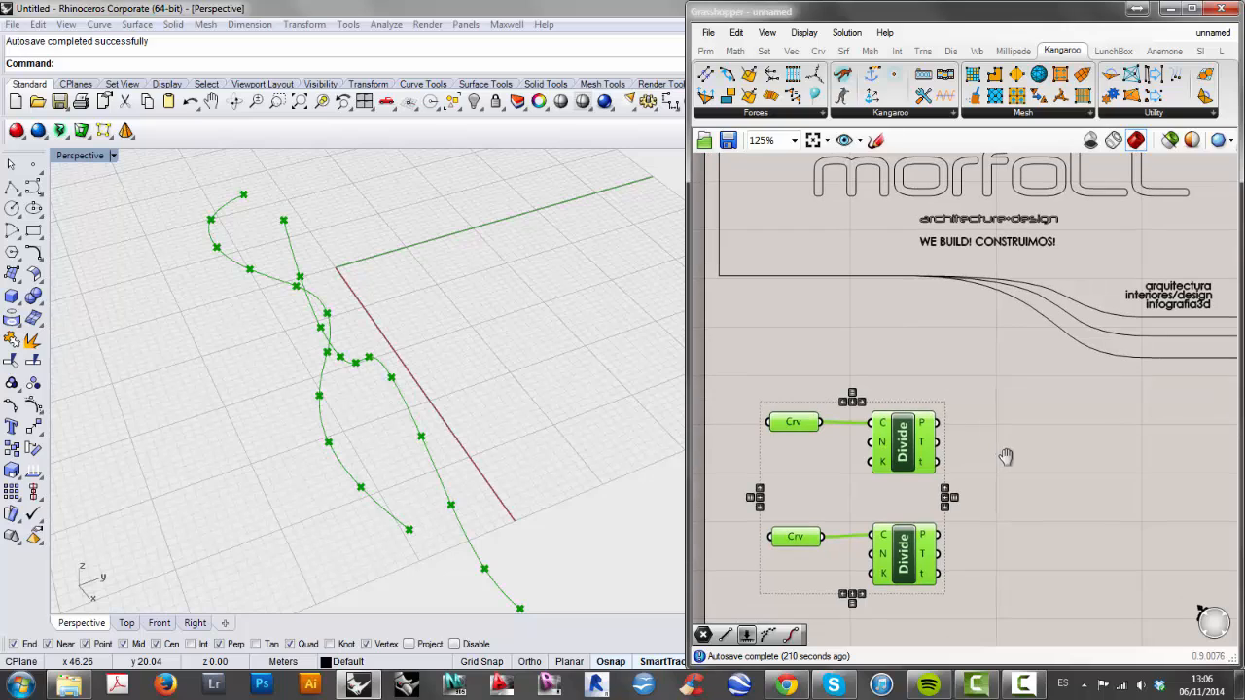
# Add a number slider with value 20 between the two Curve parameters and connect it to the N inputs of both Divide Curve components.
pyautogui.doubleClick(1038, 495)
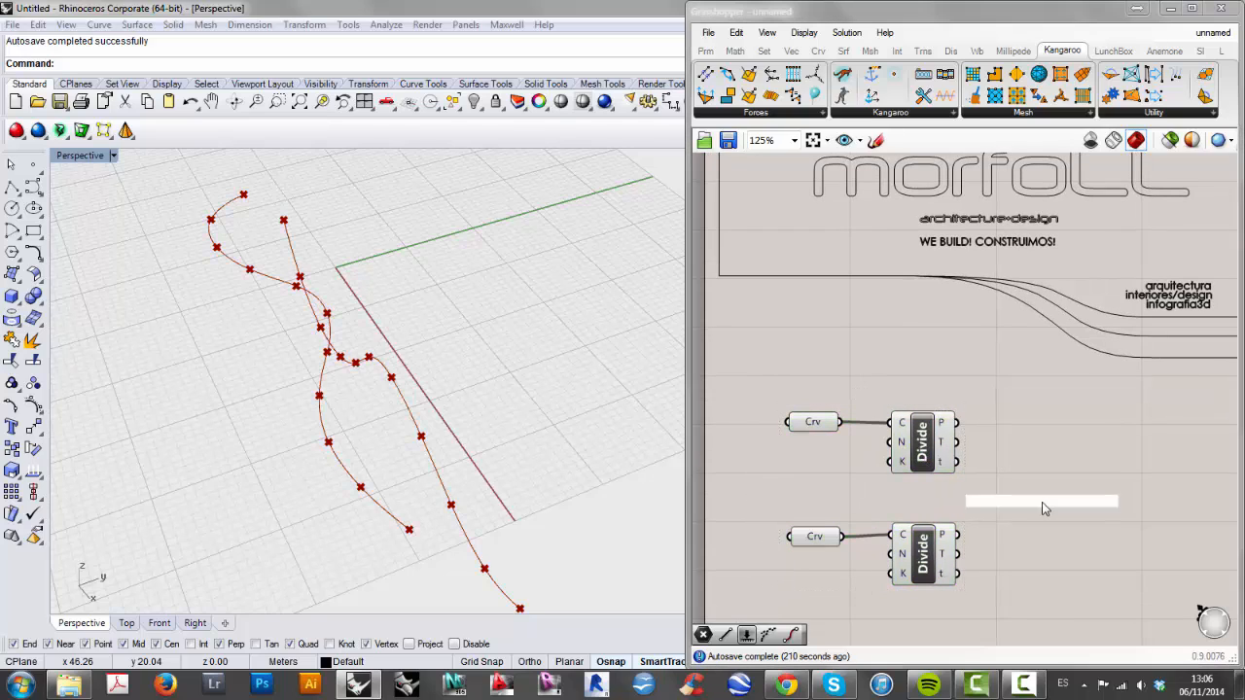
pyautogui.write('20')
pyautogui.press('Return')
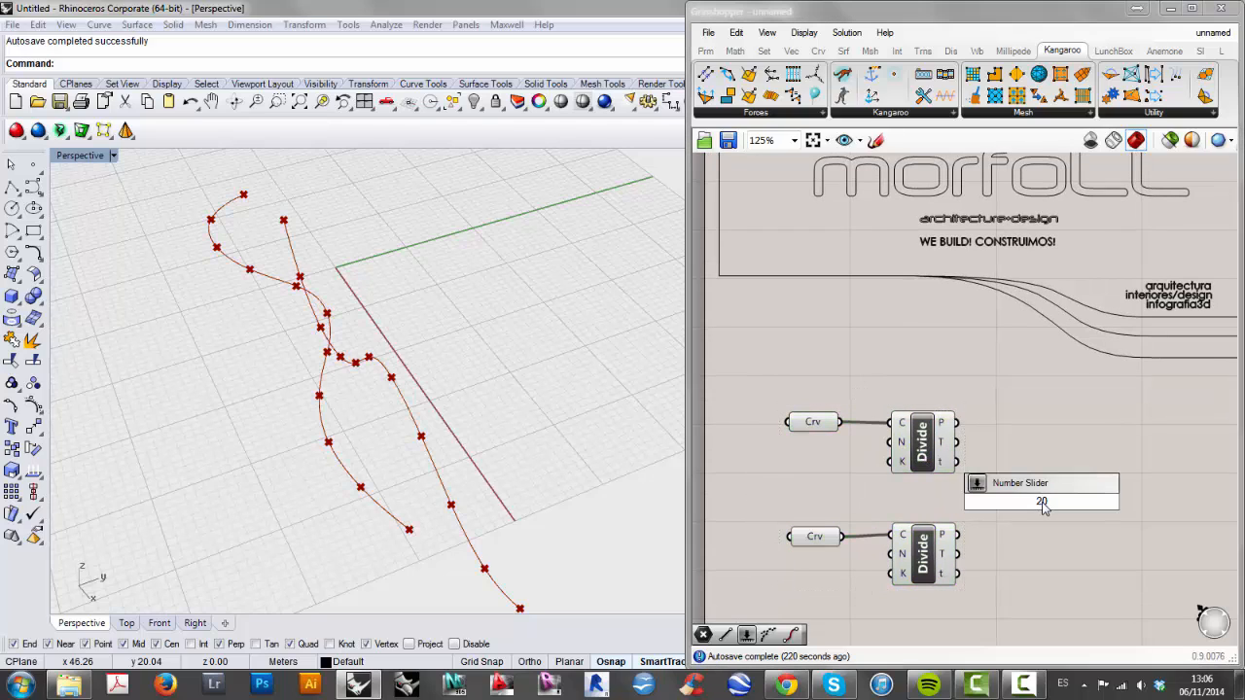
pyautogui.moveTo(985, 507); pyautogui.dragTo(762, 498)
pyautogui.moveTo(869, 486); pyautogui.dragTo(890, 554)
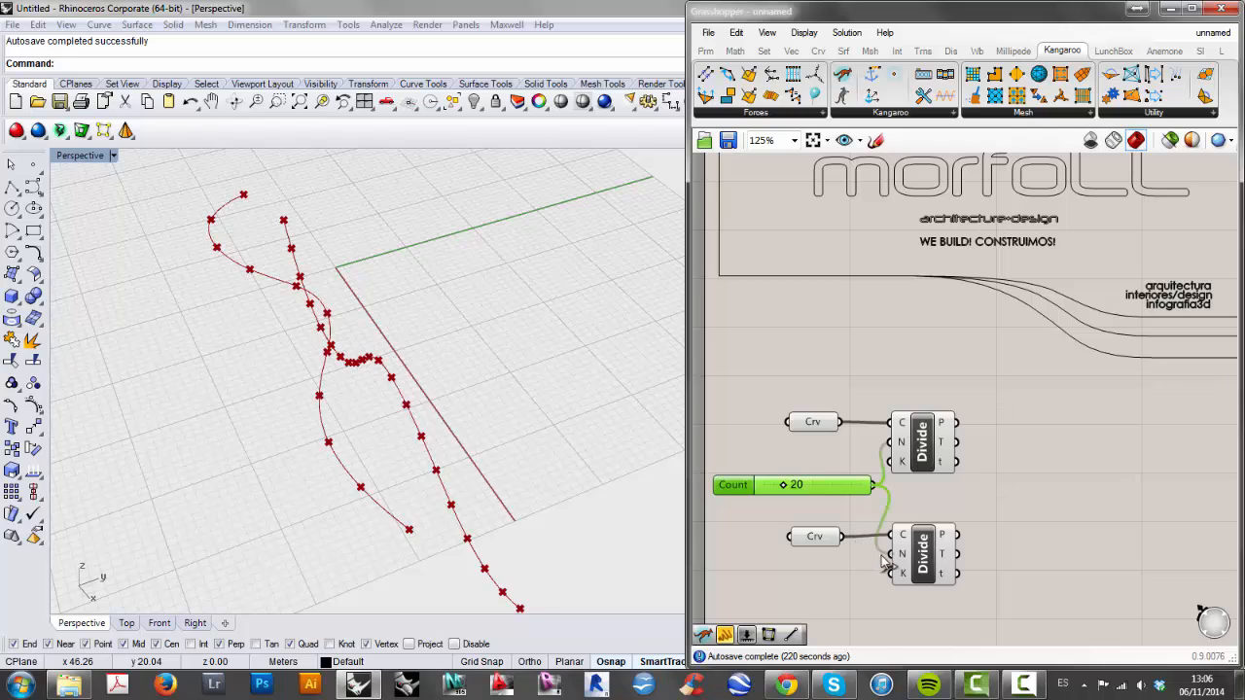
# Add a Line component and connect the P outputs of the upper and lower Divide Curve components to its A and B inputs.
pyautogui.click(1016, 511)
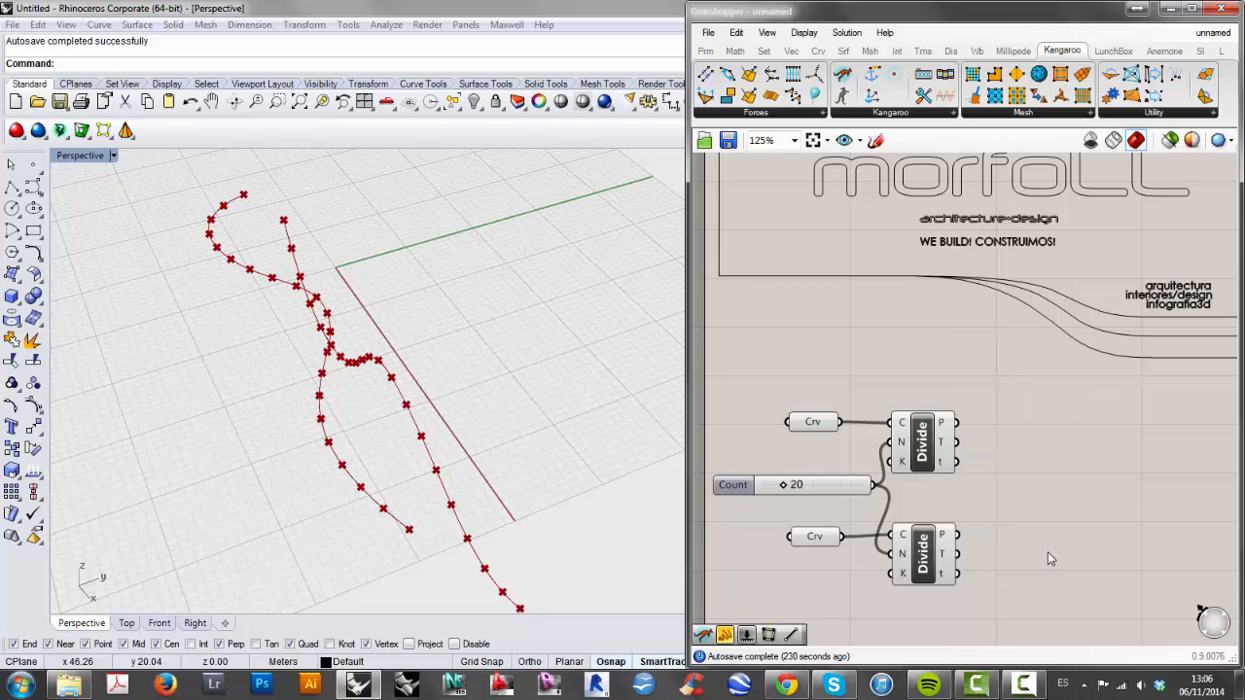
pyautogui.write('Line')
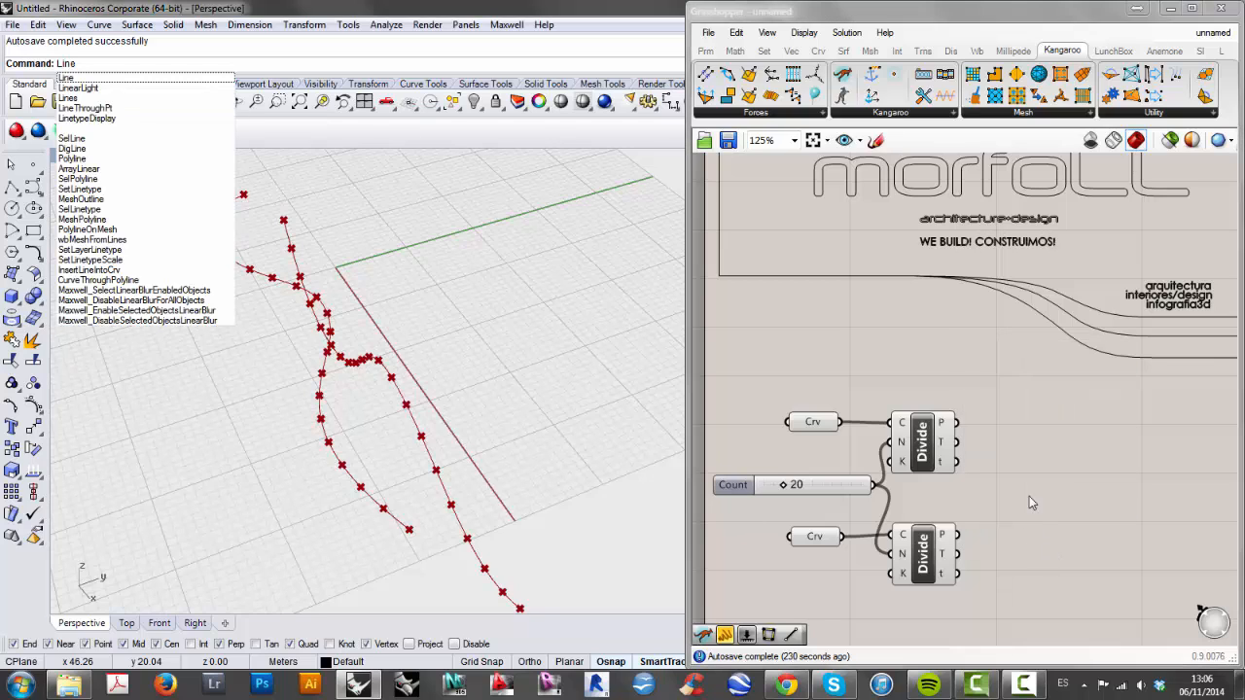
pyautogui.doubleClick(1031, 502)
pyautogui.write('line')
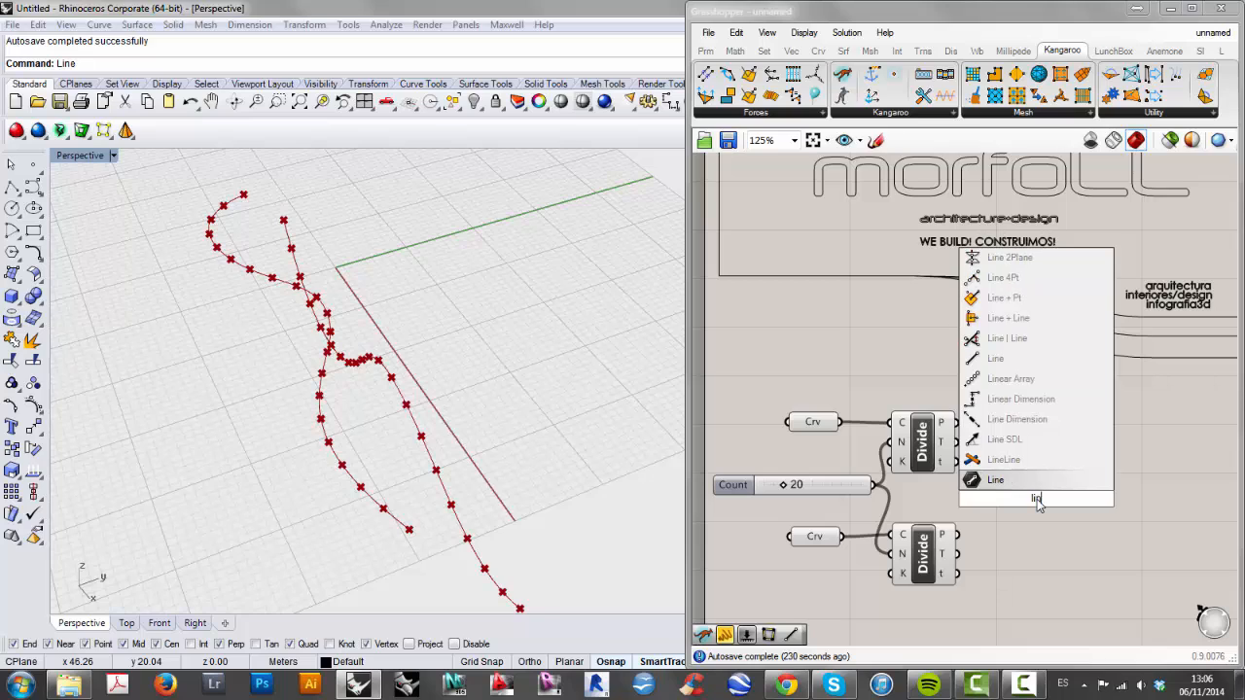
pyautogui.click(1015, 464)
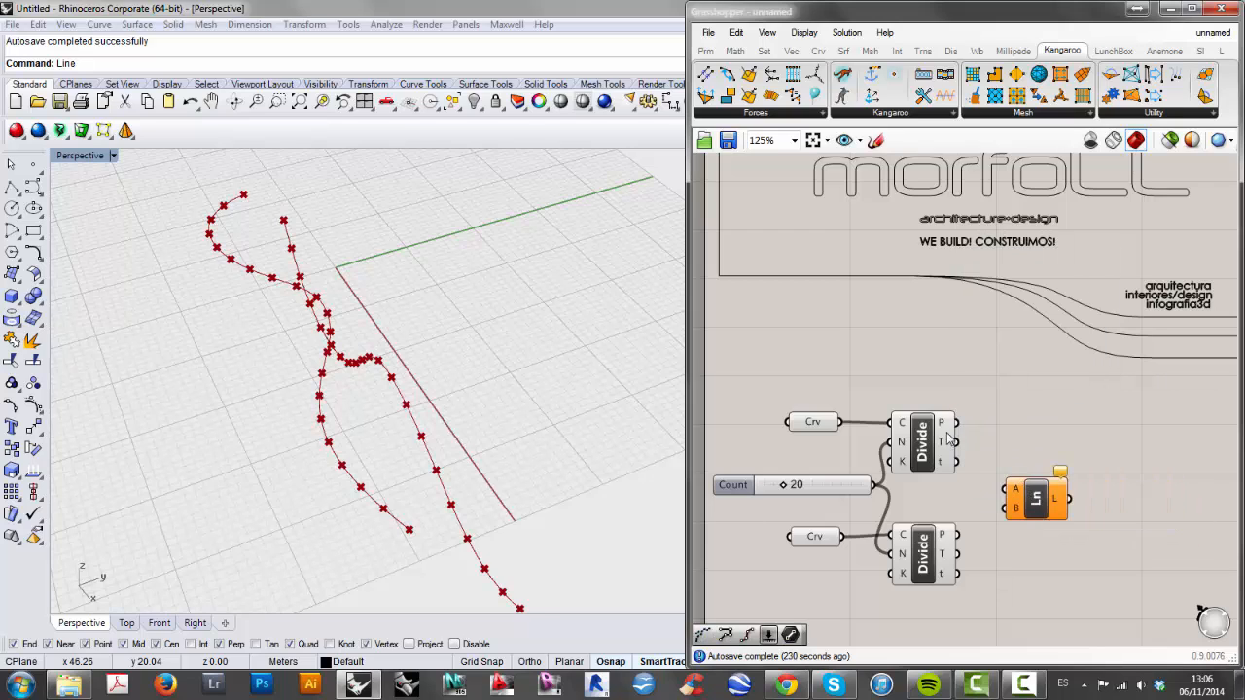
pyautogui.moveTo(958, 424); pyautogui.dragTo(1008, 489)
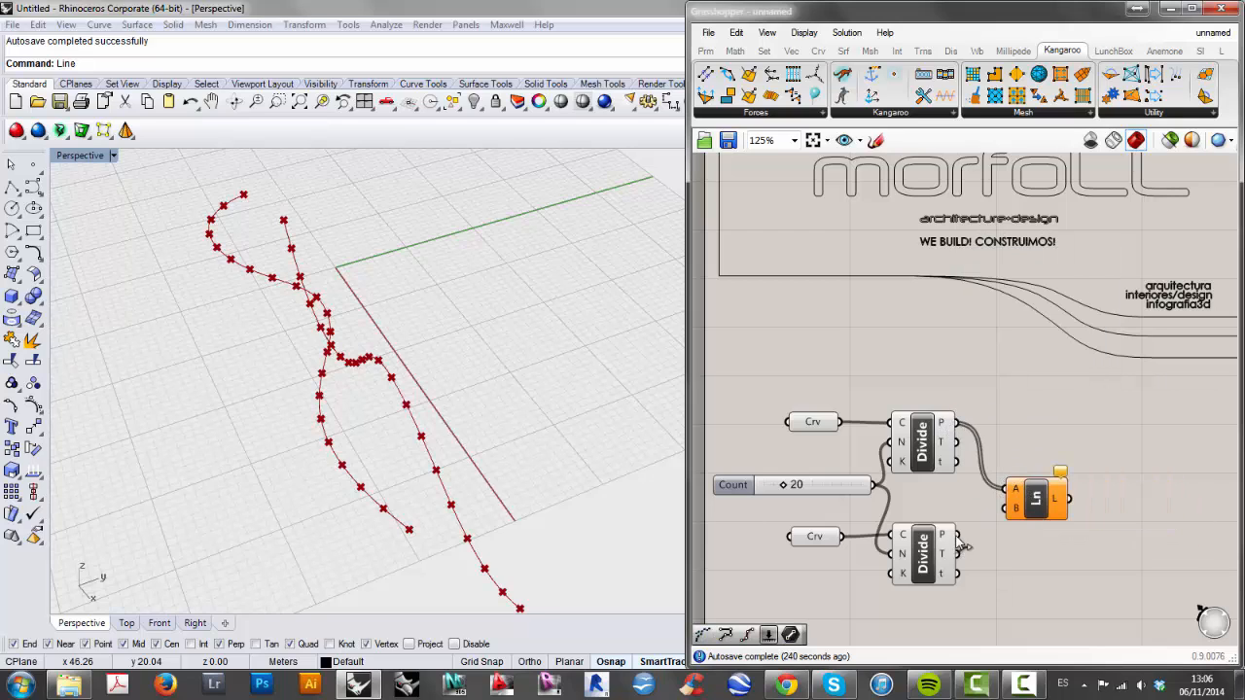
pyautogui.moveTo(957, 535); pyautogui.dragTo(1000, 511)
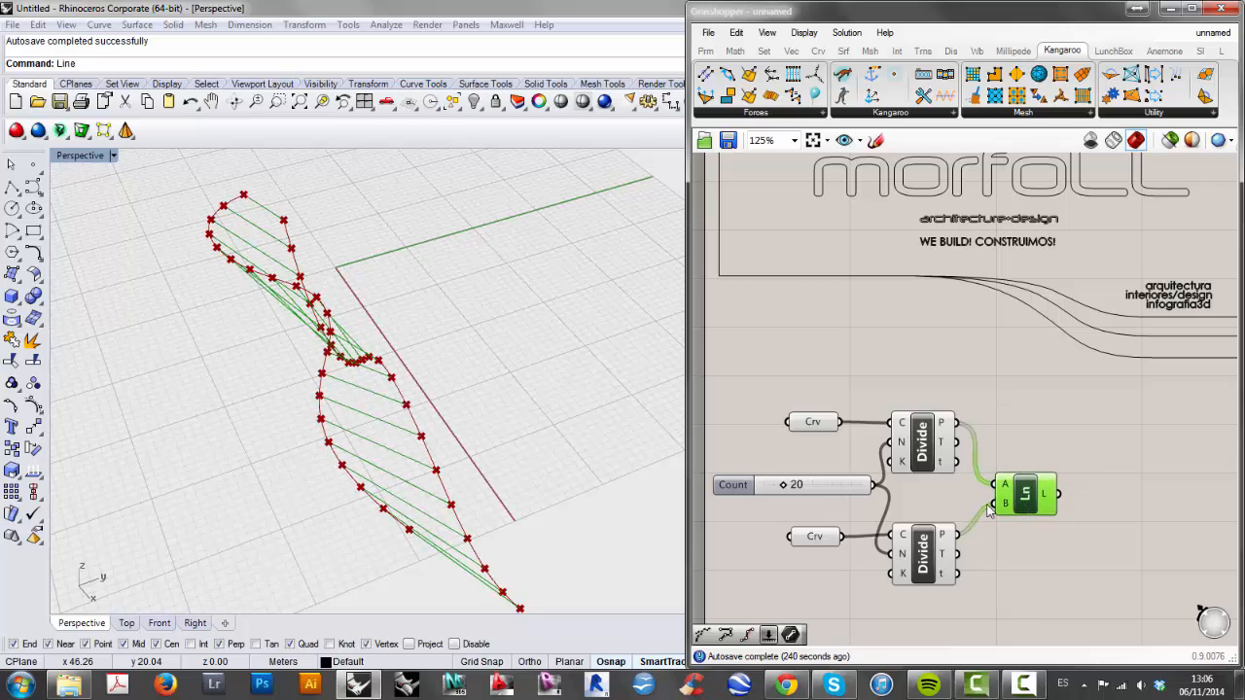
# Set the Count slider feeding both Divide Curve components to 60.
pyautogui.moveTo(517, 410); pyautogui.dragTo(406, 385, button='right')
pyautogui.moveTo(788, 487); pyautogui.dragTo(825, 490)
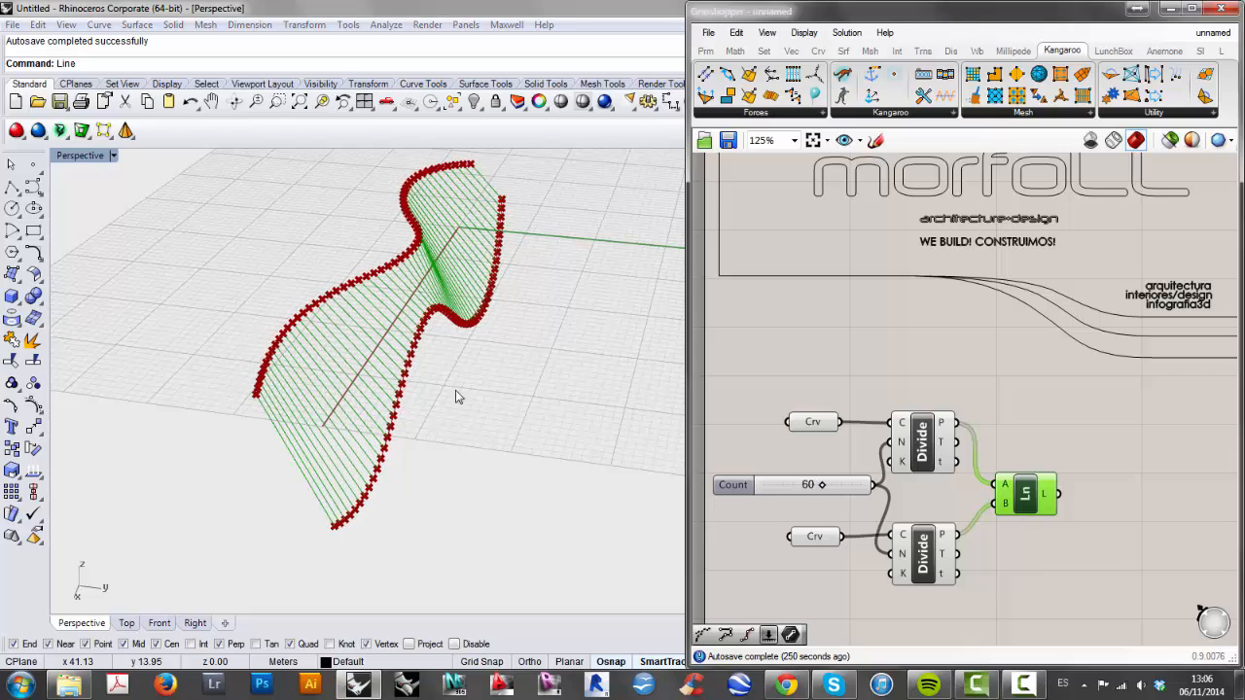
pyautogui.moveTo(456, 392); pyautogui.dragTo(545, 395, button='right')
# Turn off the preview of both Divide Curve components that split the two original curves.
pyautogui.moveTo(936, 355); pyautogui.dragTo(892, 627)
pyautogui.rightClick(919, 502)
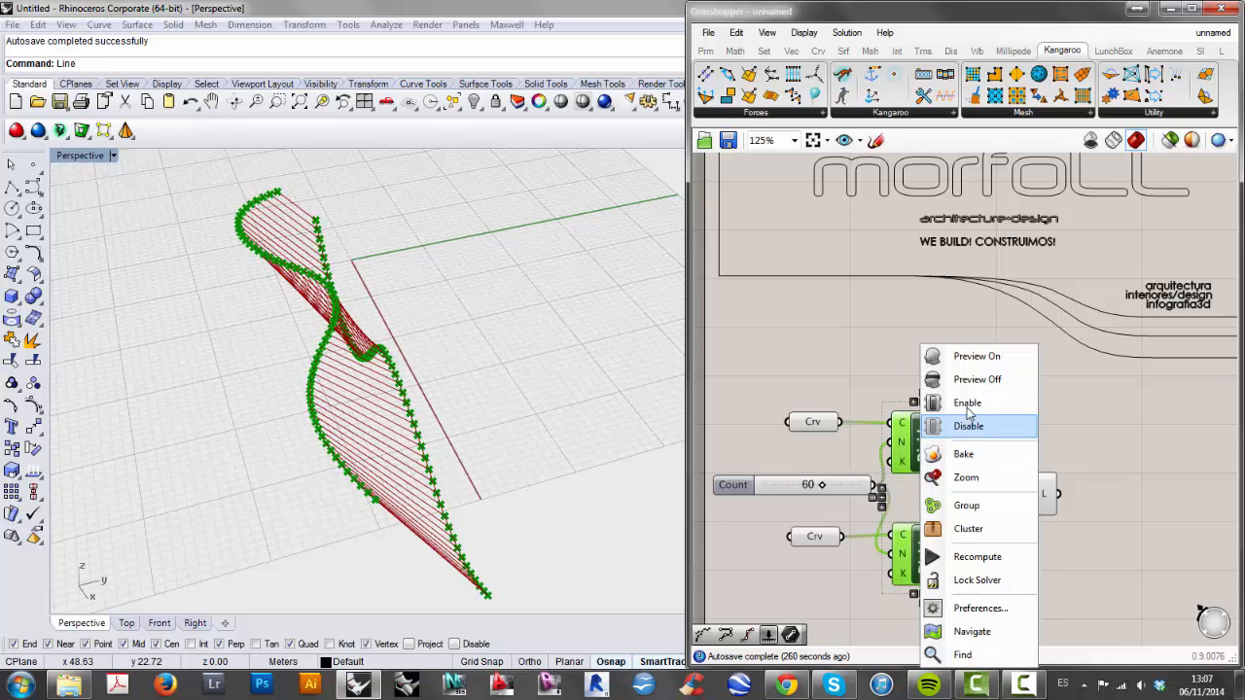
pyautogui.click(985, 379)
pyautogui.moveTo(633, 380); pyautogui.dragTo(390, 385, button='right')
pyautogui.click(1021, 501)
# Add a Divide Curve component after the Line component and connect the L output to its C input.
pyautogui.moveTo(1091, 557); pyautogui.dragTo(942, 487, button='right')
pyautogui.moveTo(1019, 534); pyautogui.dragTo(930, 530, button='right')
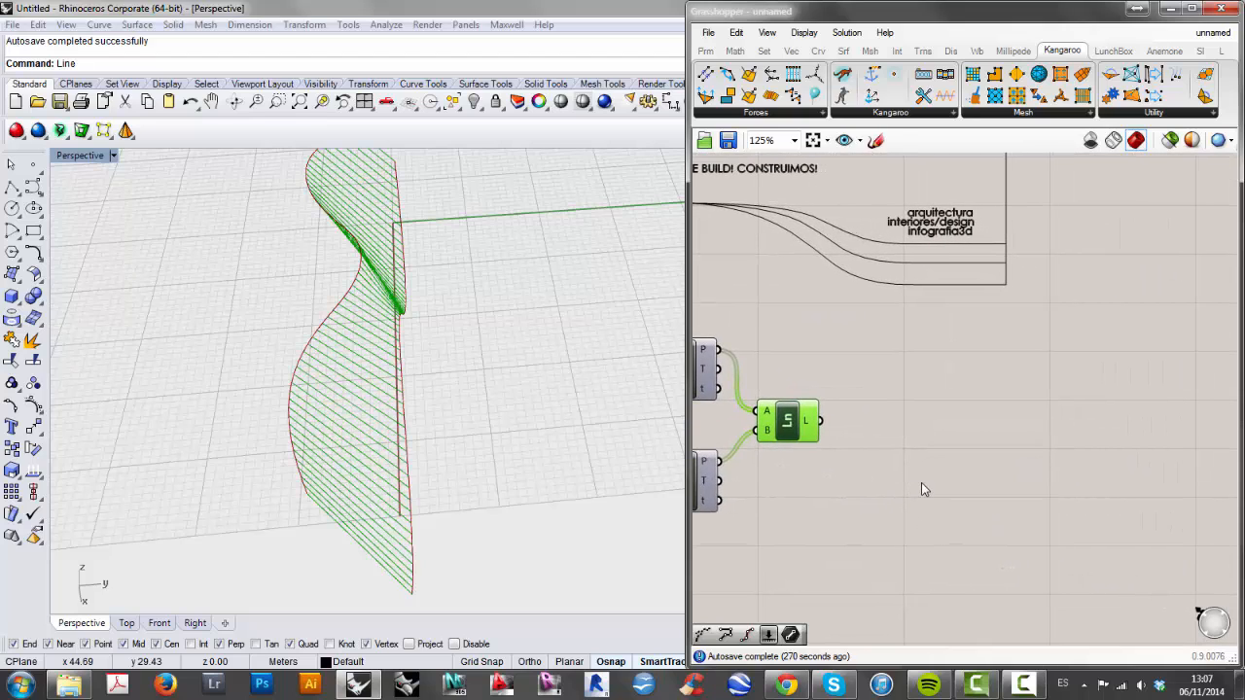
pyautogui.doubleClick(922, 482)
pyautogui.write('dic')
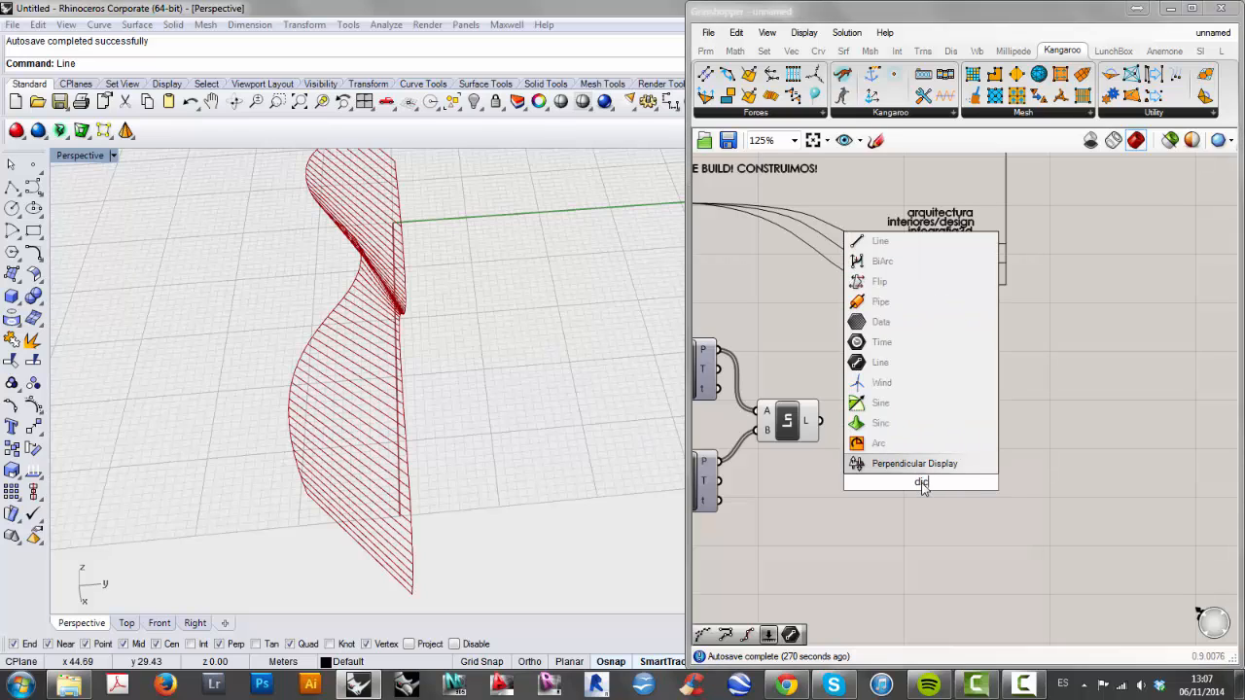
pyautogui.press('BackSpace')
pyautogui.write('vi')
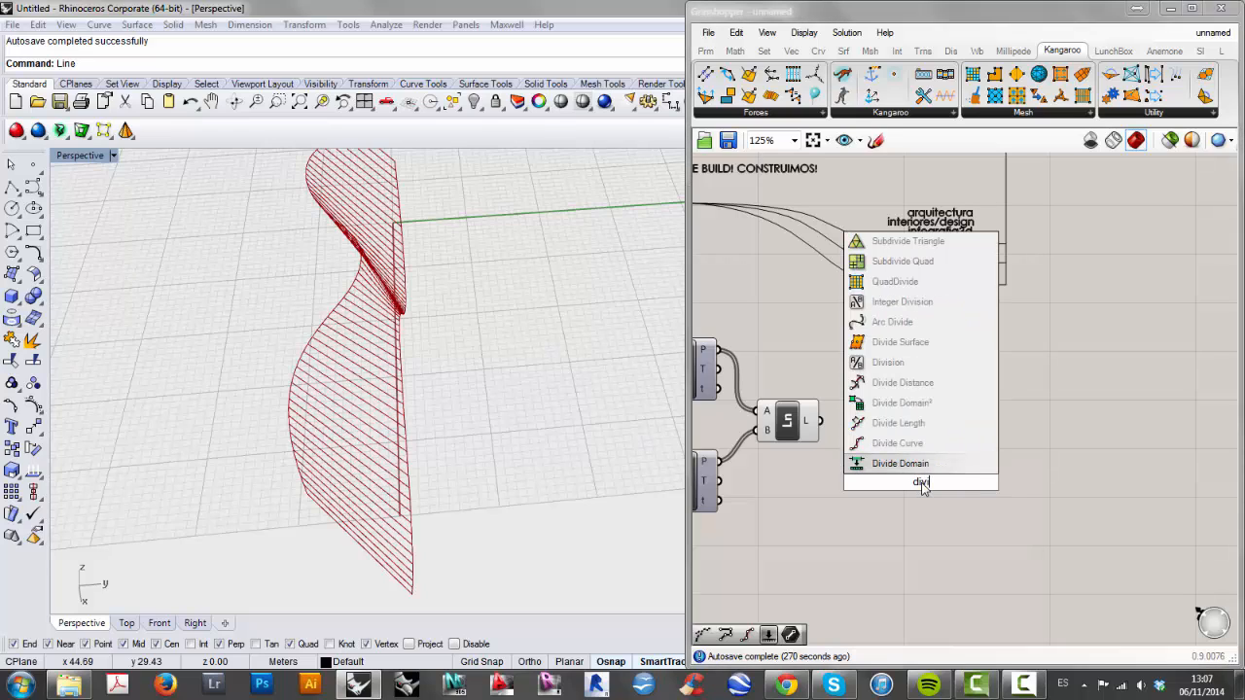
pyautogui.click(918, 471)
pyautogui.moveTo(921, 483); pyautogui.dragTo(891, 453)
pyautogui.moveTo(827, 429); pyautogui.dragTo(920, 479)
# Add a number slider with value 20 and connect it to the N input of the new Divide Curve component.
pyautogui.doubleClick(795, 551)
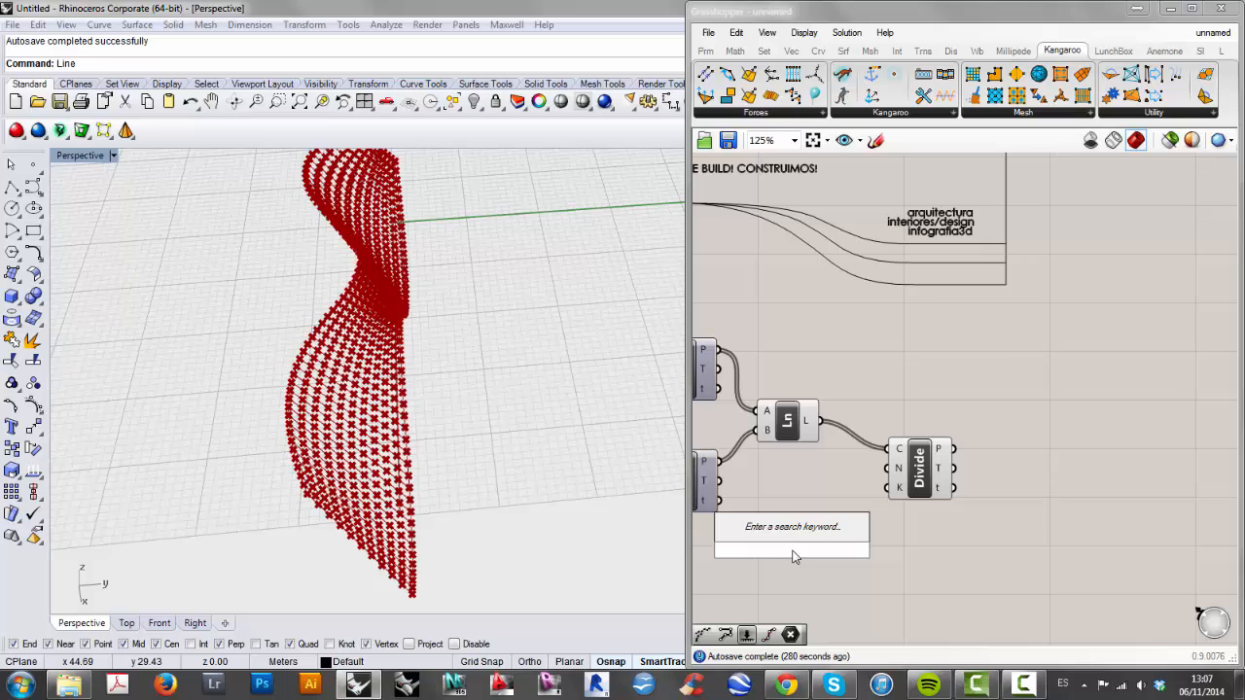
pyautogui.write('20')
pyautogui.press('Return')
pyautogui.click(827, 536)
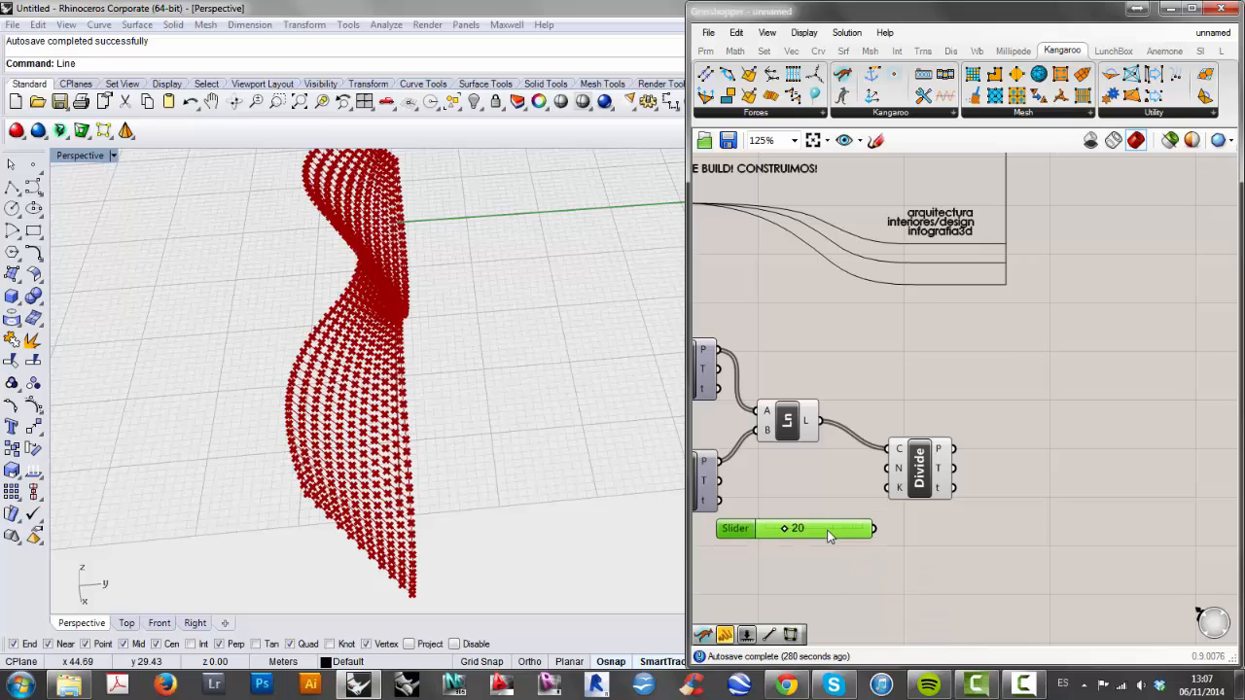
pyautogui.moveTo(828, 536); pyautogui.dragTo(847, 535)
pyautogui.moveTo(925, 474); pyautogui.dragTo(944, 467)
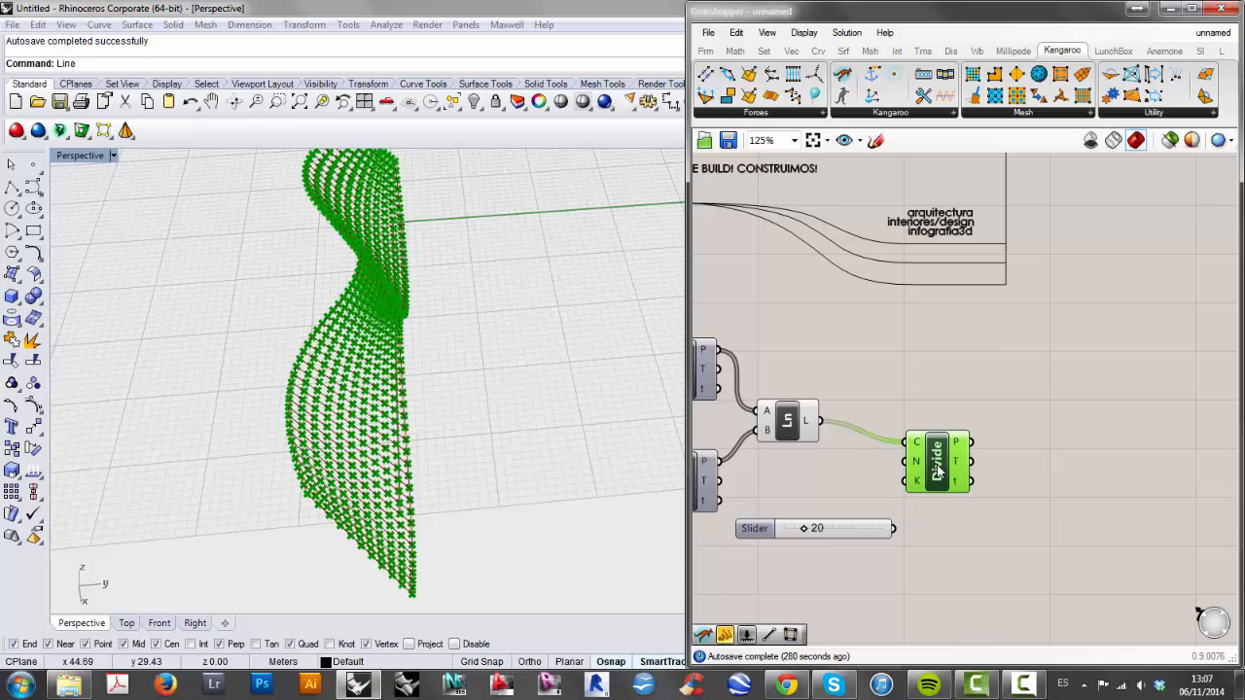
pyautogui.moveTo(825, 535); pyautogui.dragTo(915, 461)
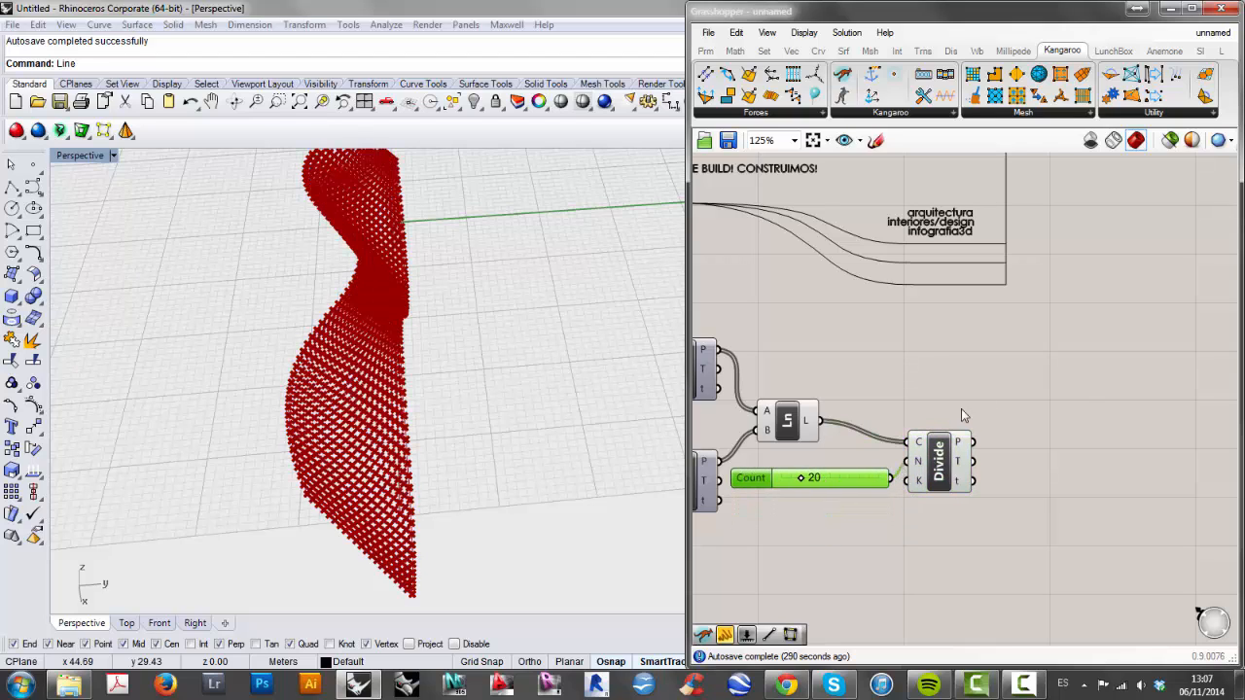
# Add a Shatter component beside the Divide Curve component that splits the lines.
pyautogui.doubleClick(1041, 426)
pyautogui.write('sha')
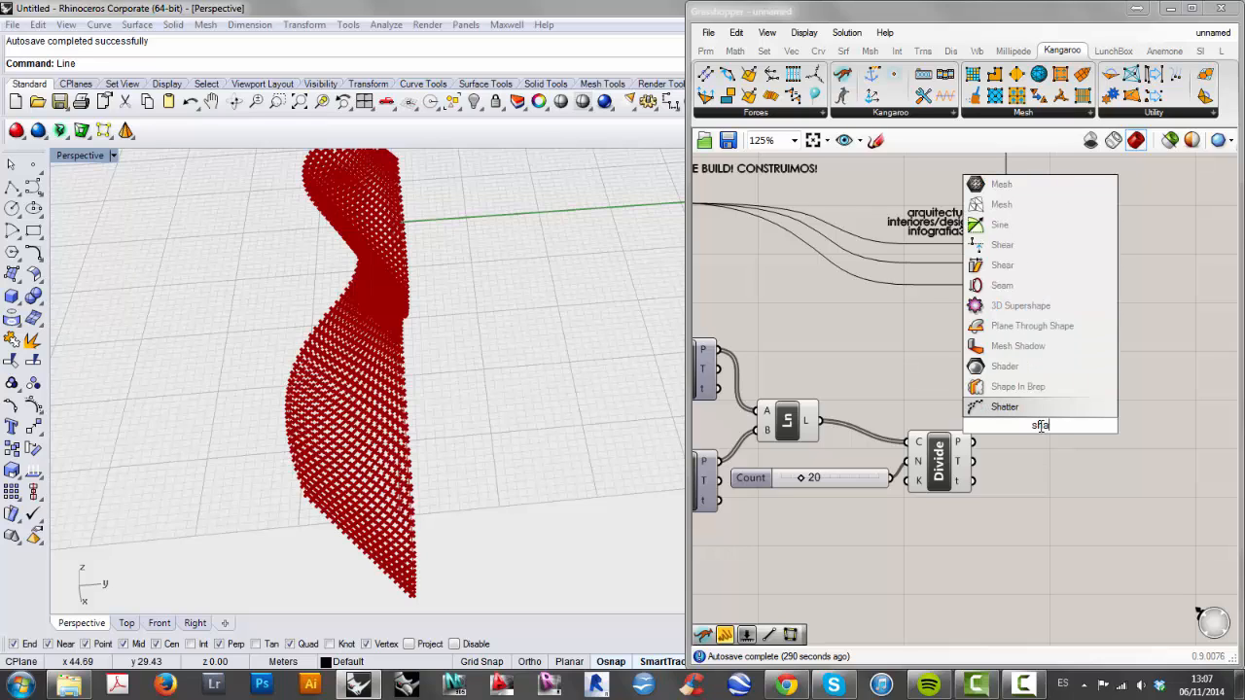
pyautogui.write('t')
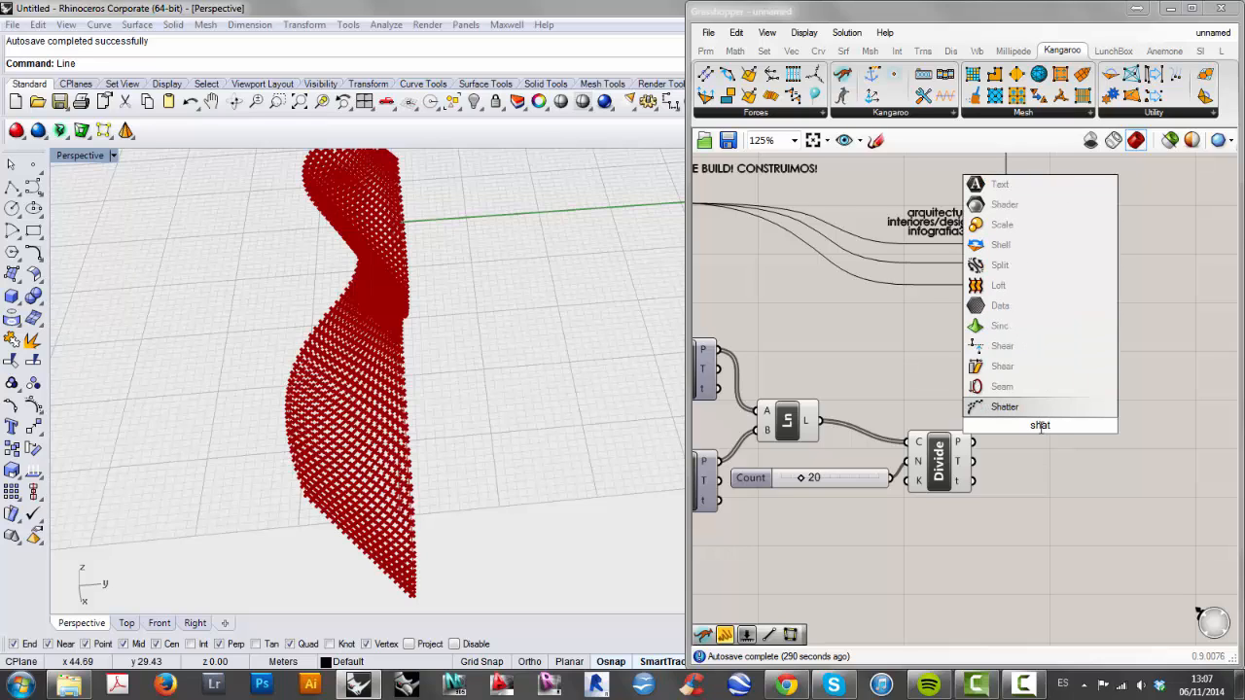
pyautogui.press('Return')
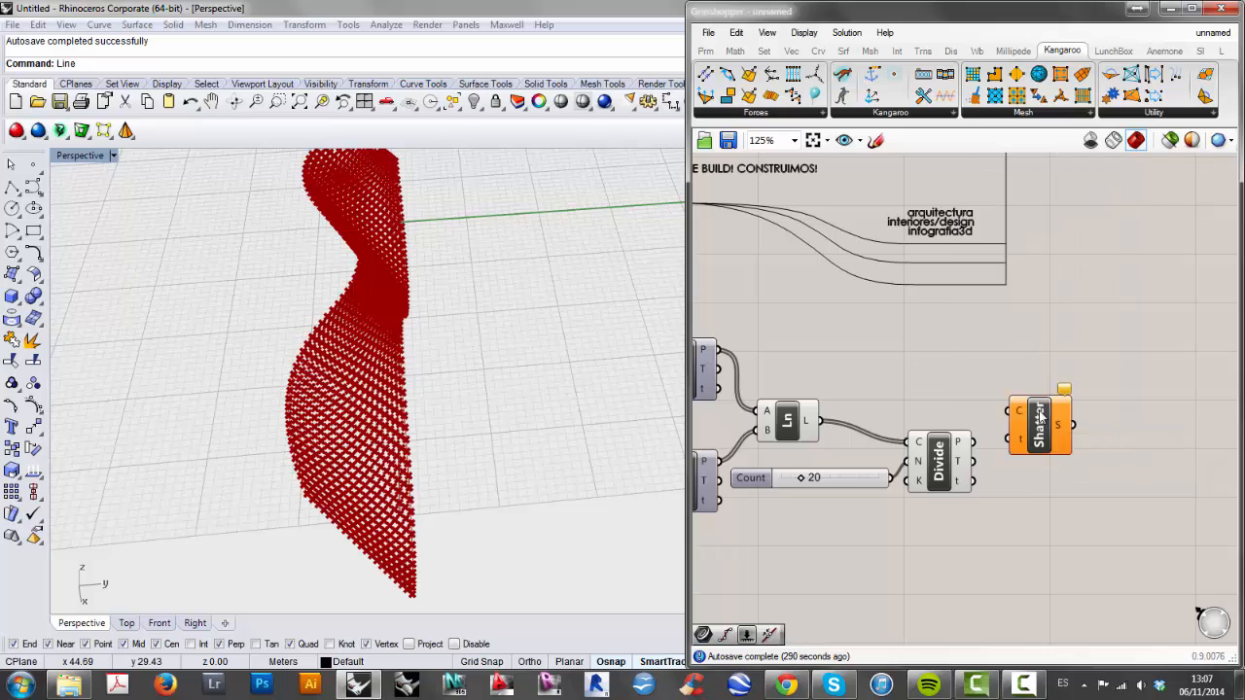
pyautogui.click(820, 50)
pyautogui.click(871, 117)
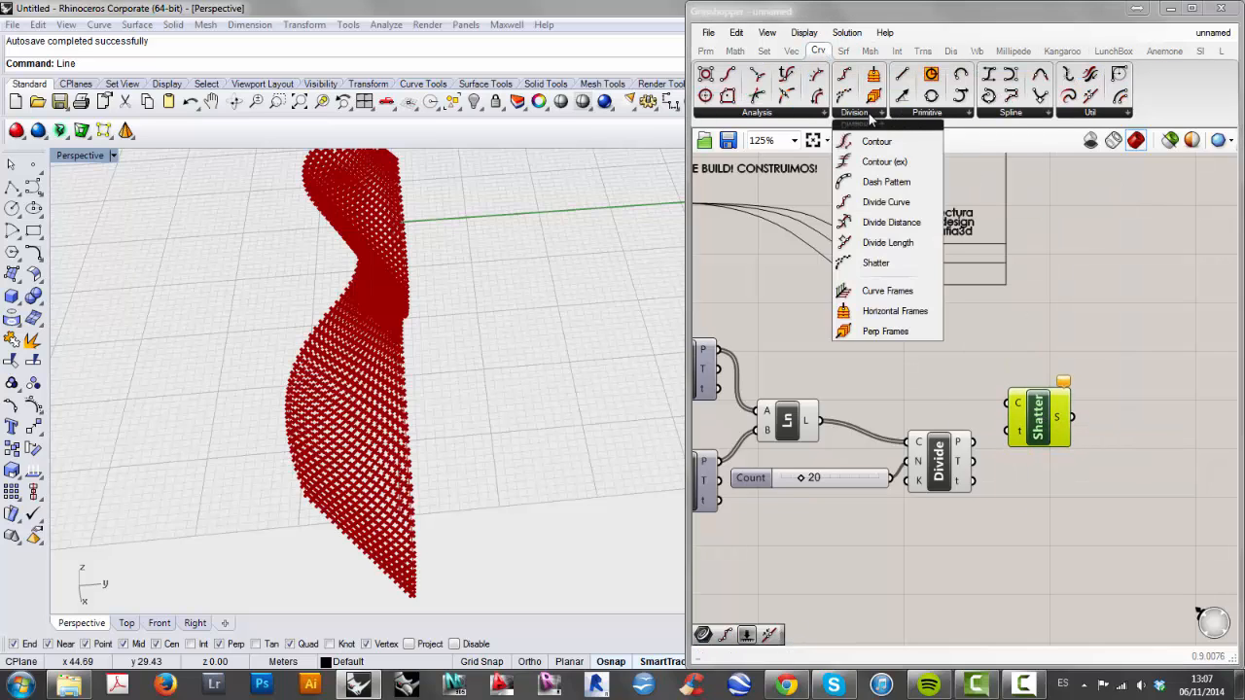
pyautogui.click(1061, 511)
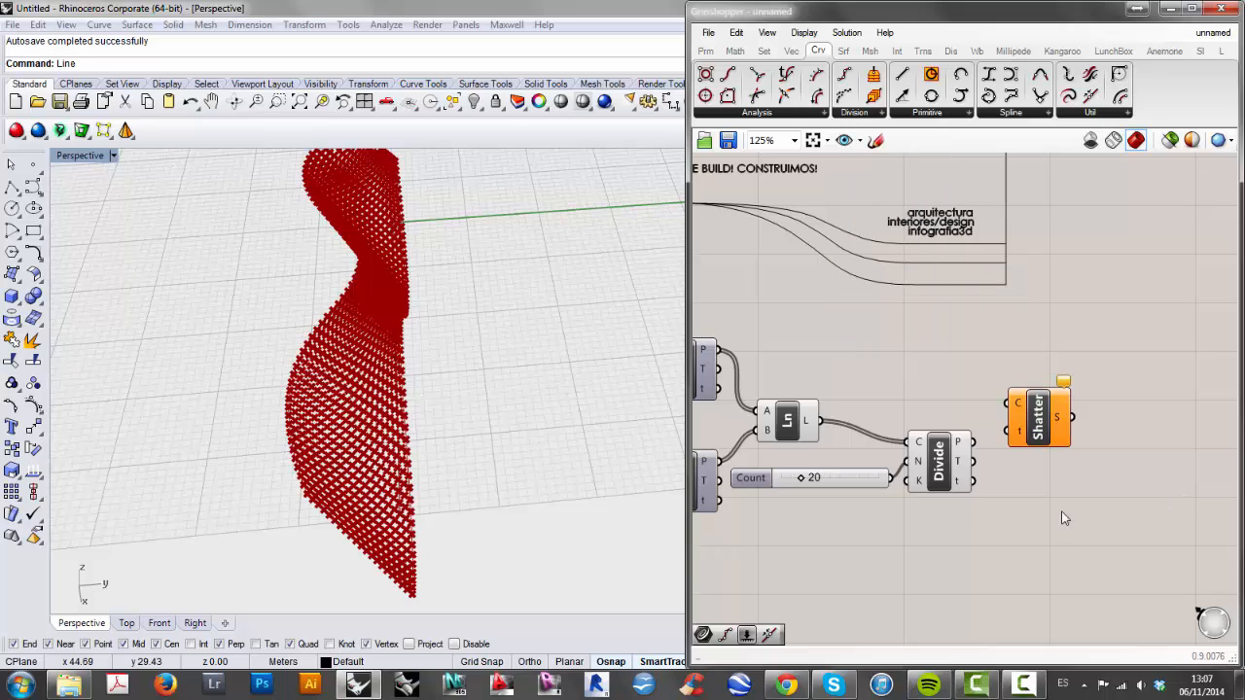
# Connect the Line component's L output to Shatter's C input and the Divide Curve t output to Shatter's t input.
pyautogui.moveTo(821, 421); pyautogui.dragTo(1042, 443)
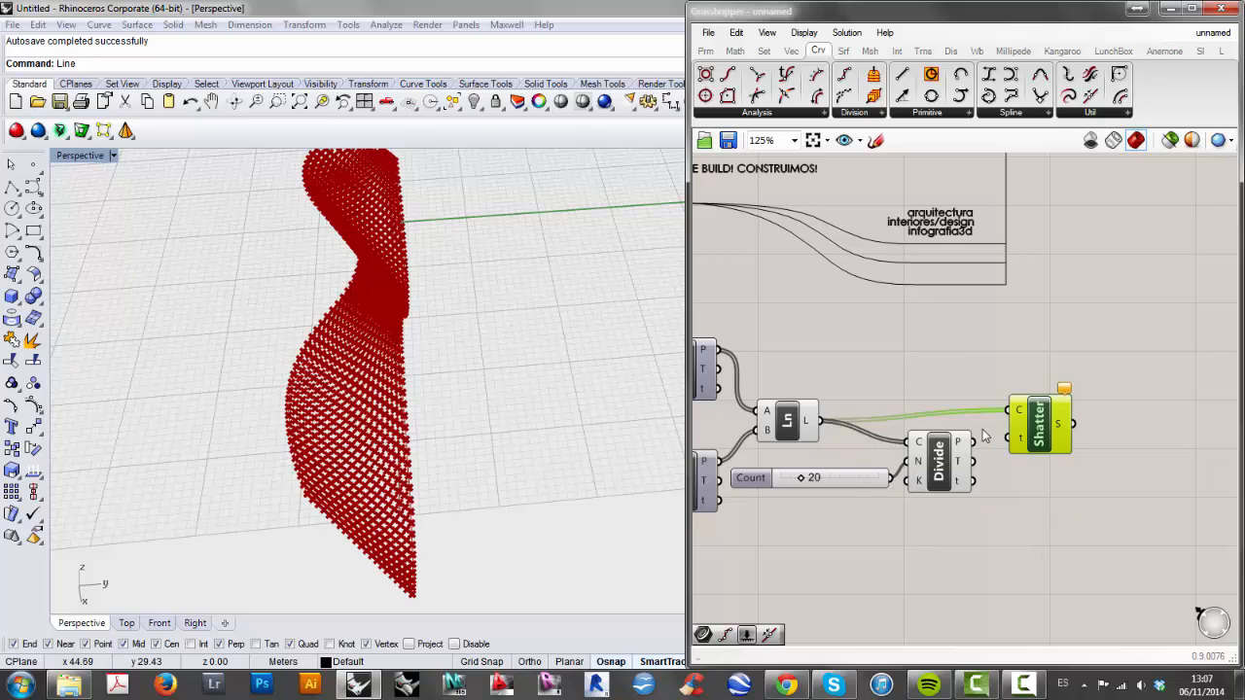
pyautogui.moveTo(1021, 416)
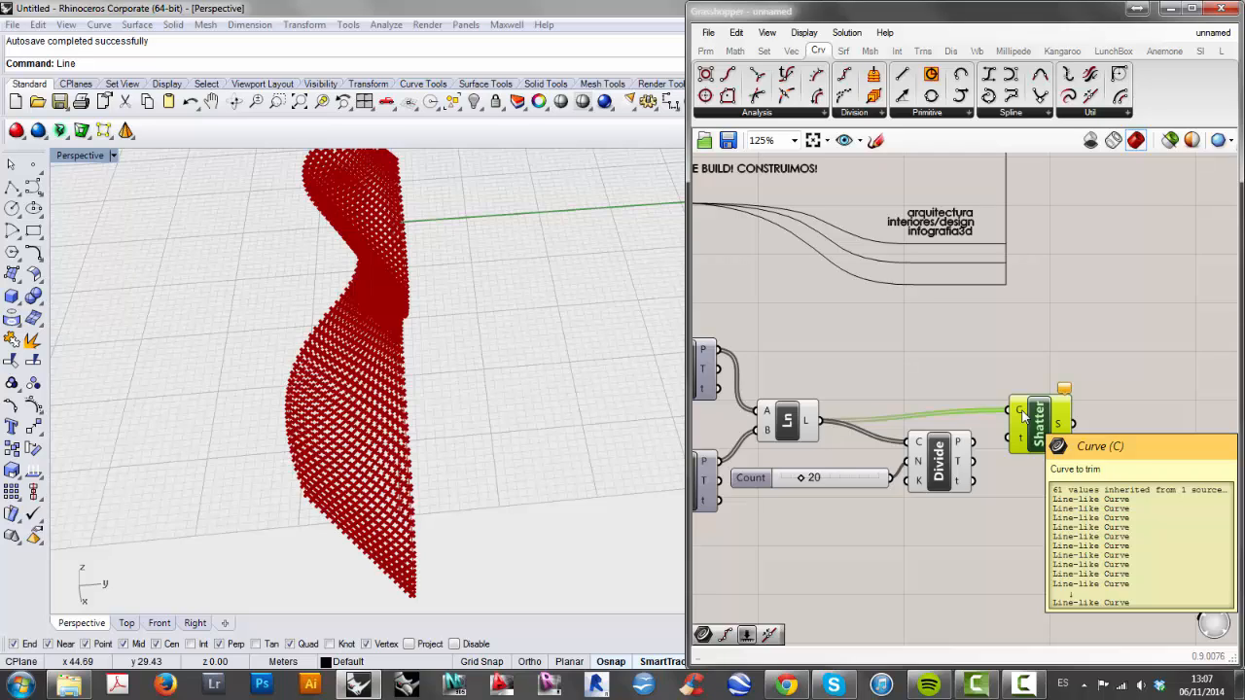
pyautogui.moveTo(1022, 439)
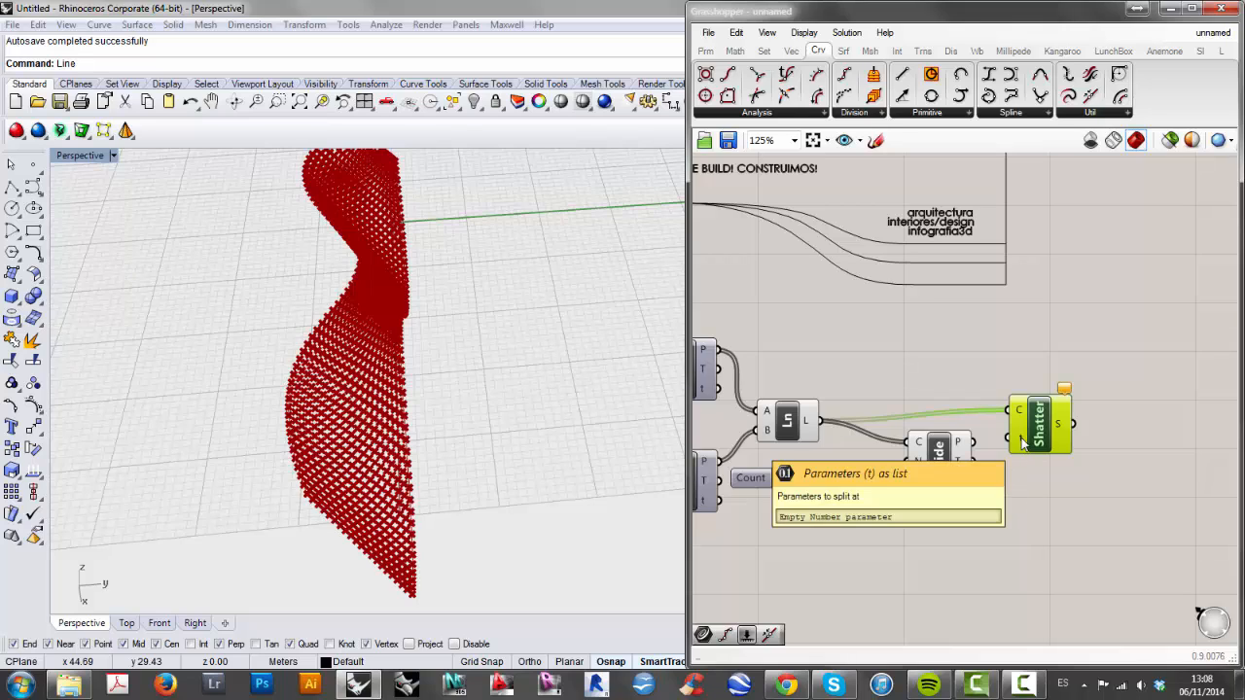
pyautogui.moveTo(961, 482)
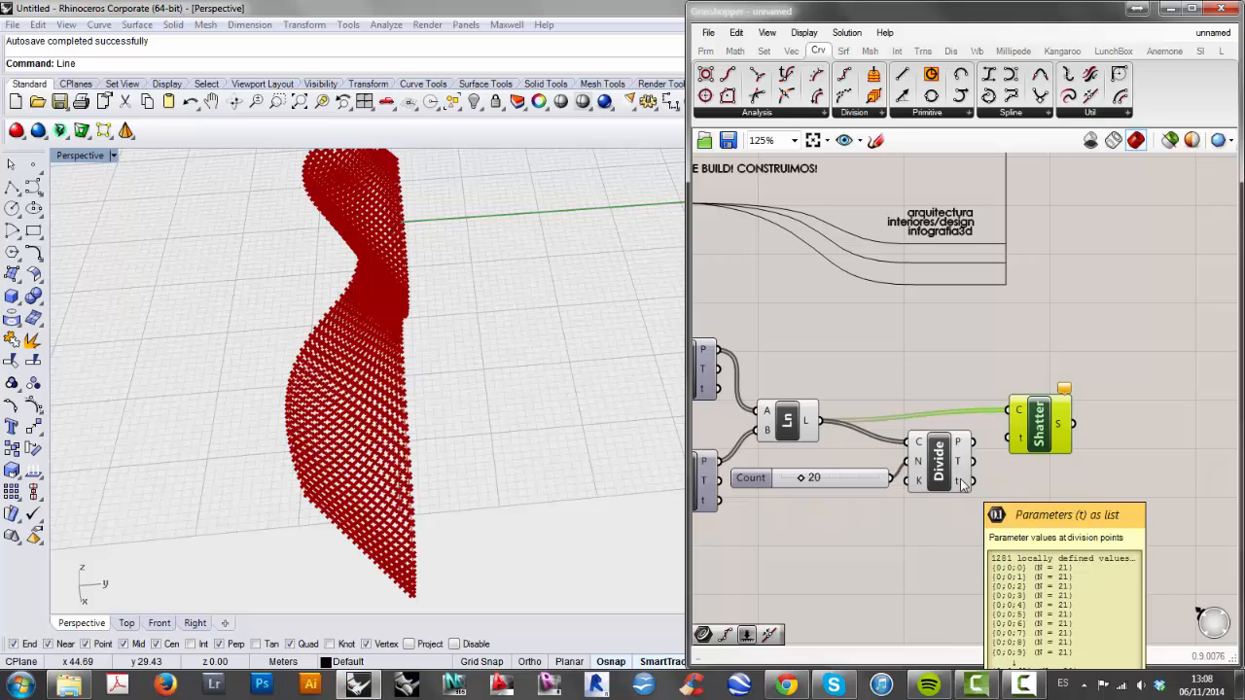
pyautogui.moveTo(973, 482); pyautogui.dragTo(1064, 447)
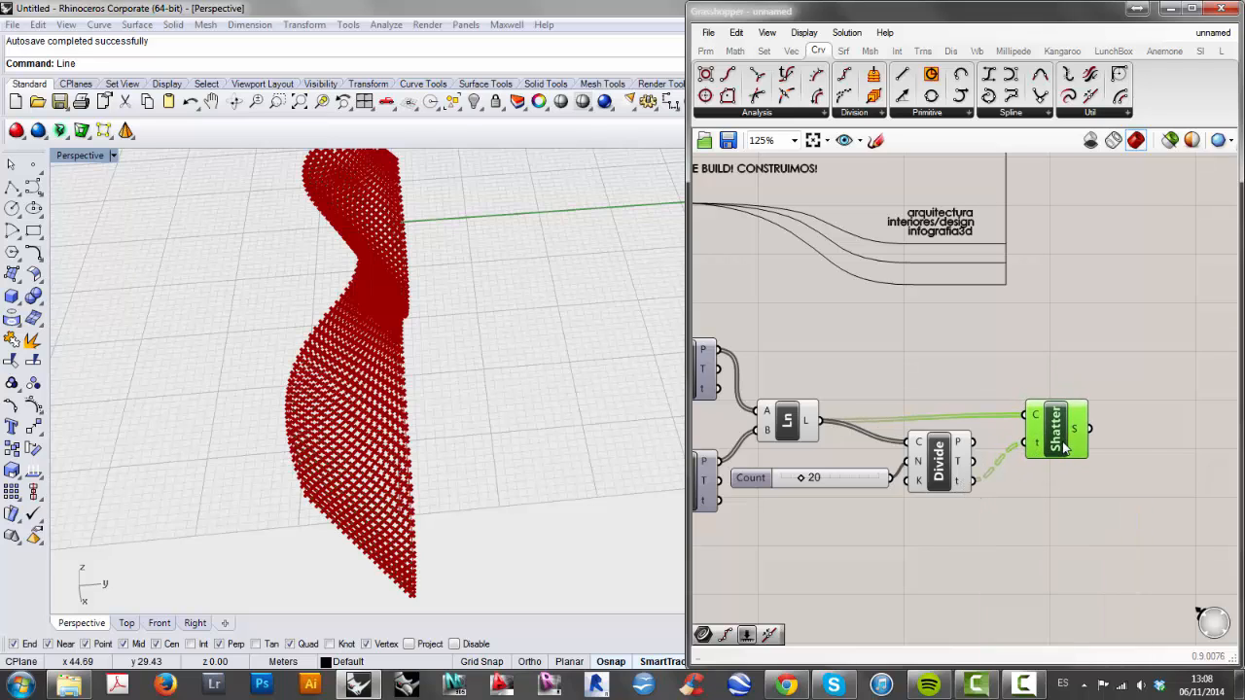
# Turn off the preview of the Divide Curve component feeding Shatter.
pyautogui.click(939, 461)
pyautogui.rightClick(942, 456)
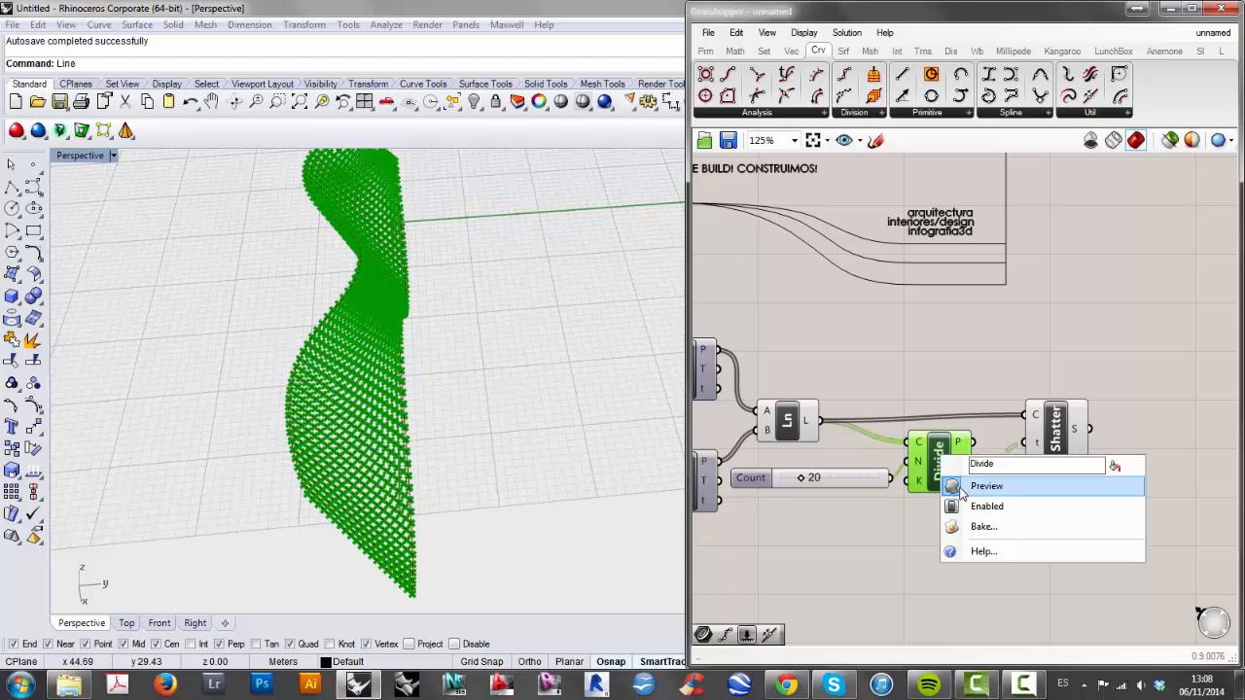
pyautogui.click(961, 492)
# Add a Curve parameter after the Shatter component and connect Shatter's S output to it.
pyautogui.moveTo(1047, 515); pyautogui.dragTo(877, 423, button='right')
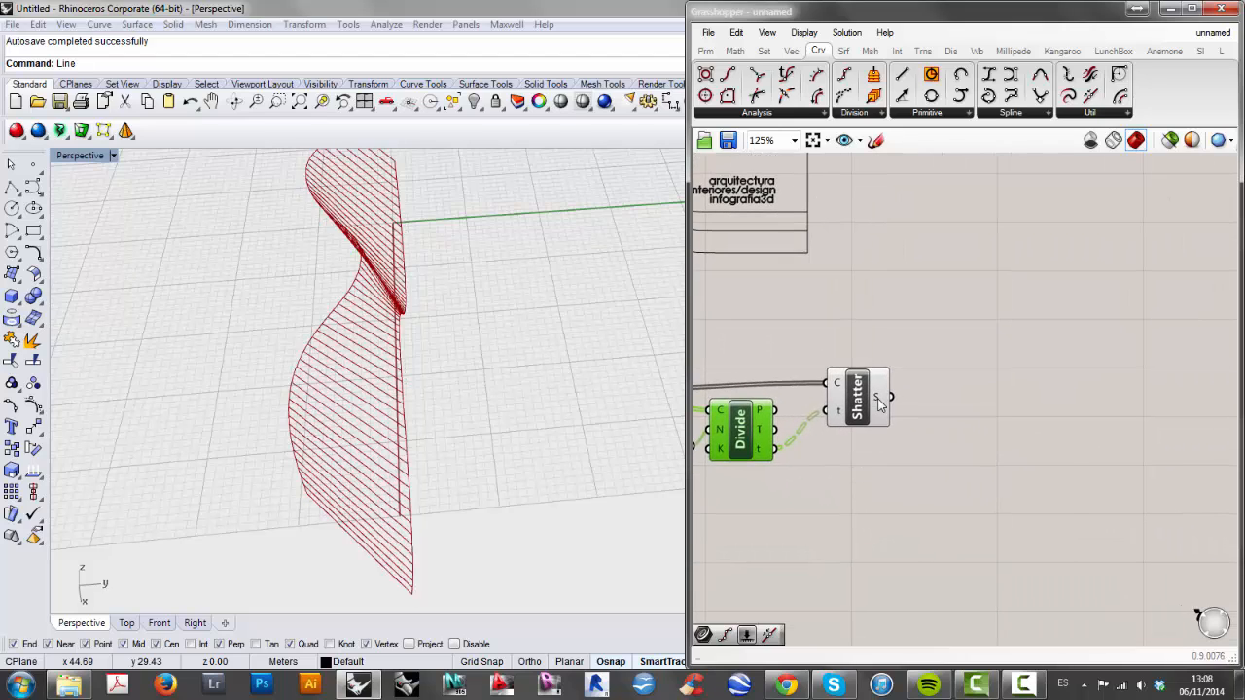
pyautogui.moveTo(879, 405)
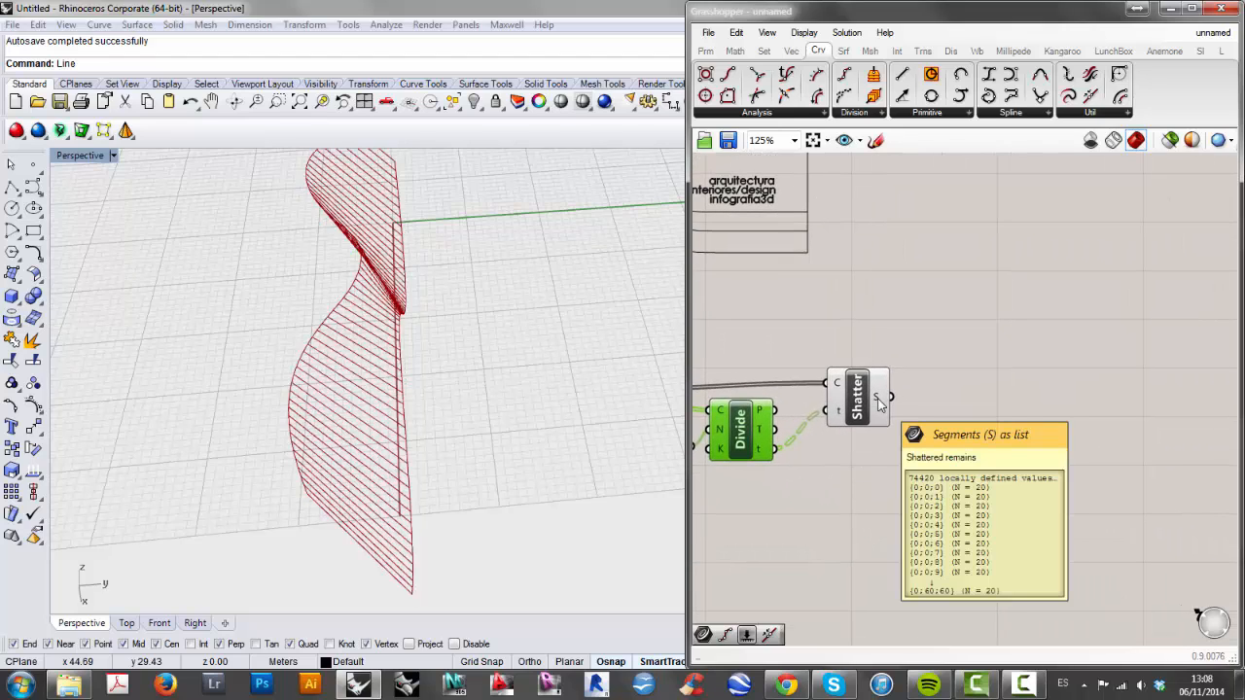
pyautogui.moveTo(1014, 473); pyautogui.dragTo(986, 473, button='right')
pyautogui.doubleClick(987, 473)
pyautogui.write('curve')
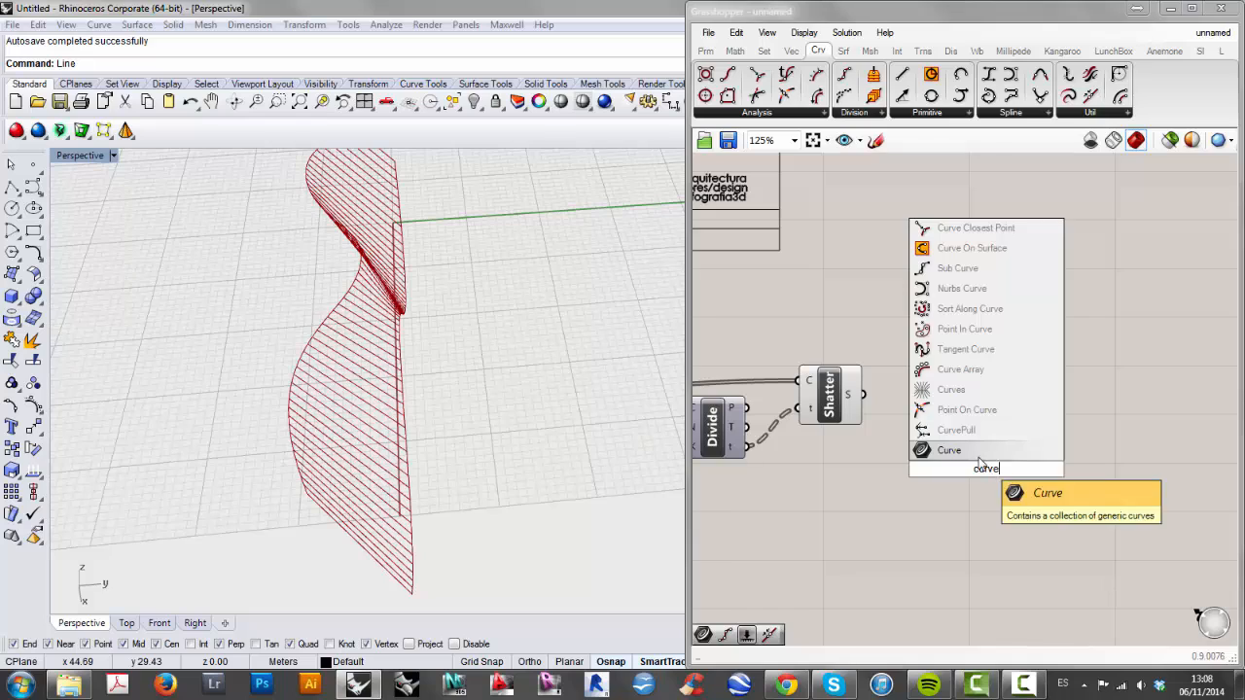
pyautogui.click(963, 451)
pyautogui.moveTo(985, 473); pyautogui.dragTo(942, 403)
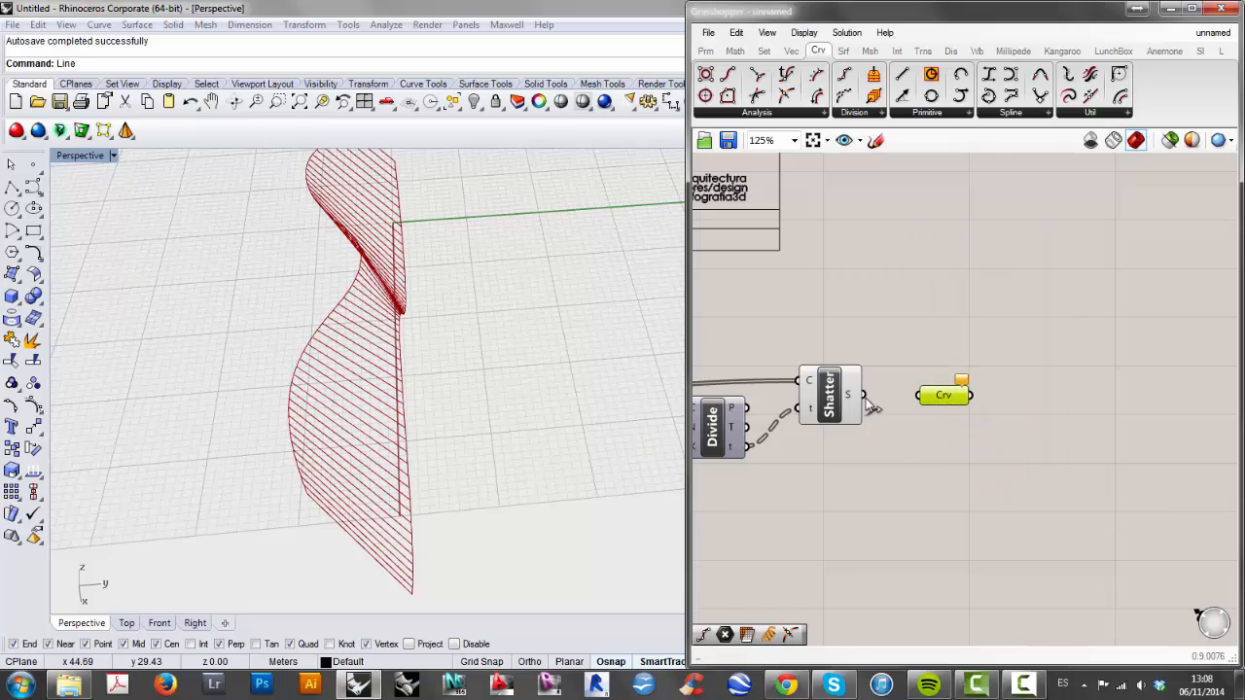
pyautogui.moveTo(863, 394); pyautogui.dragTo(1008, 407)
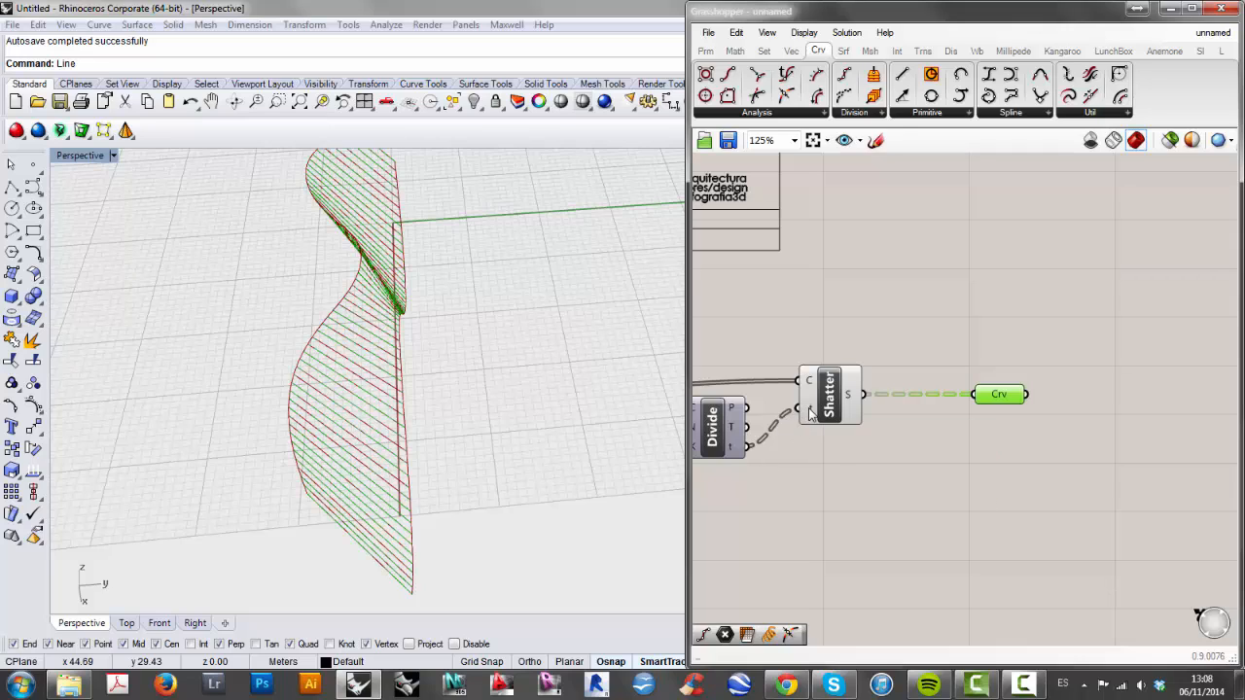
# Flatten Shatter's t input and move the Shatter component and Curve parameter closer together.
pyautogui.moveTo(813, 412)
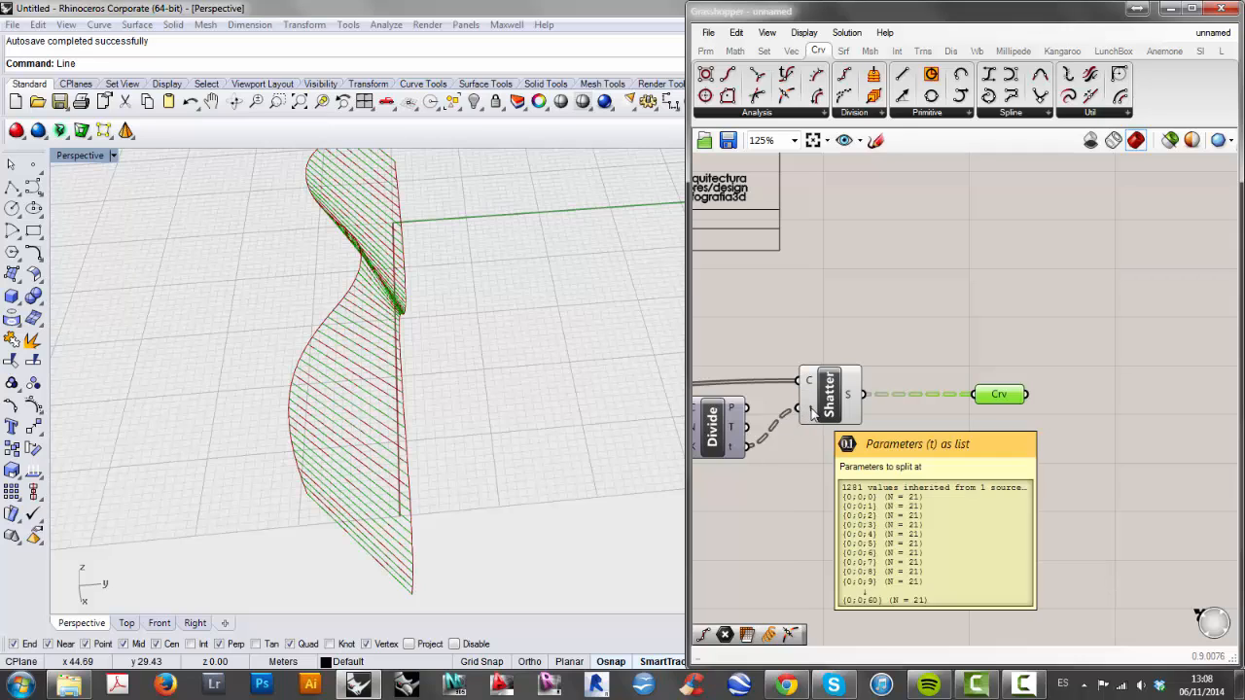
pyautogui.rightClick(813, 413)
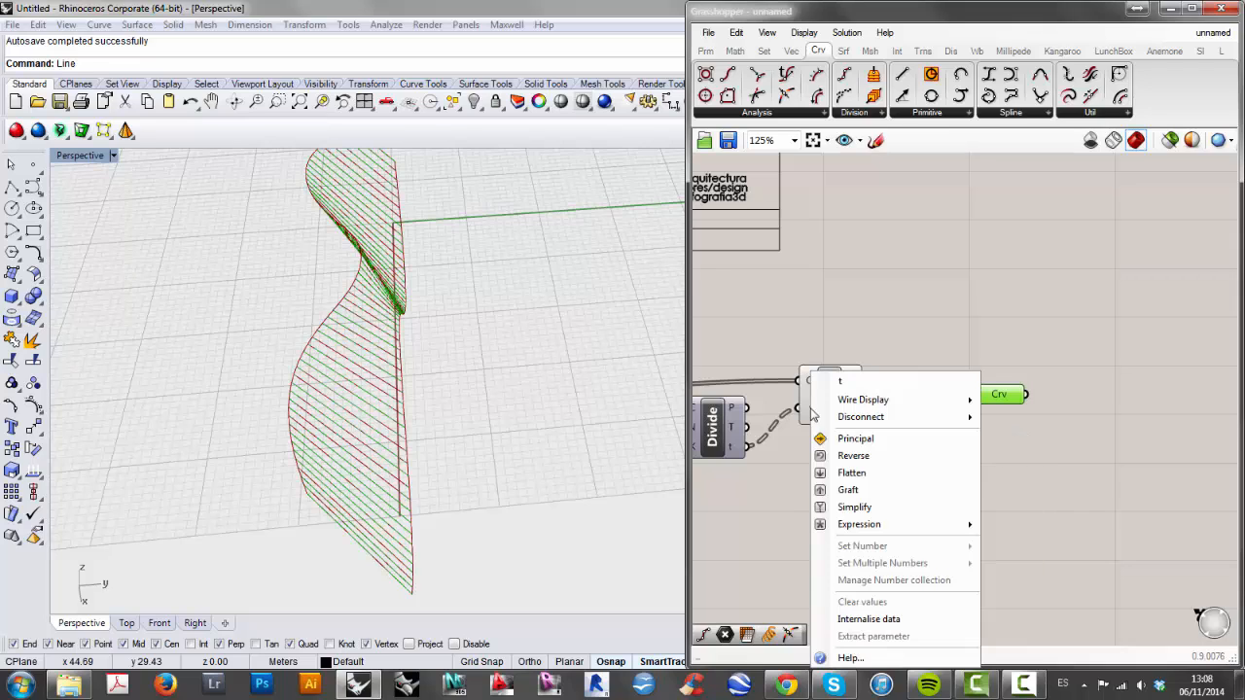
pyautogui.click(848, 473)
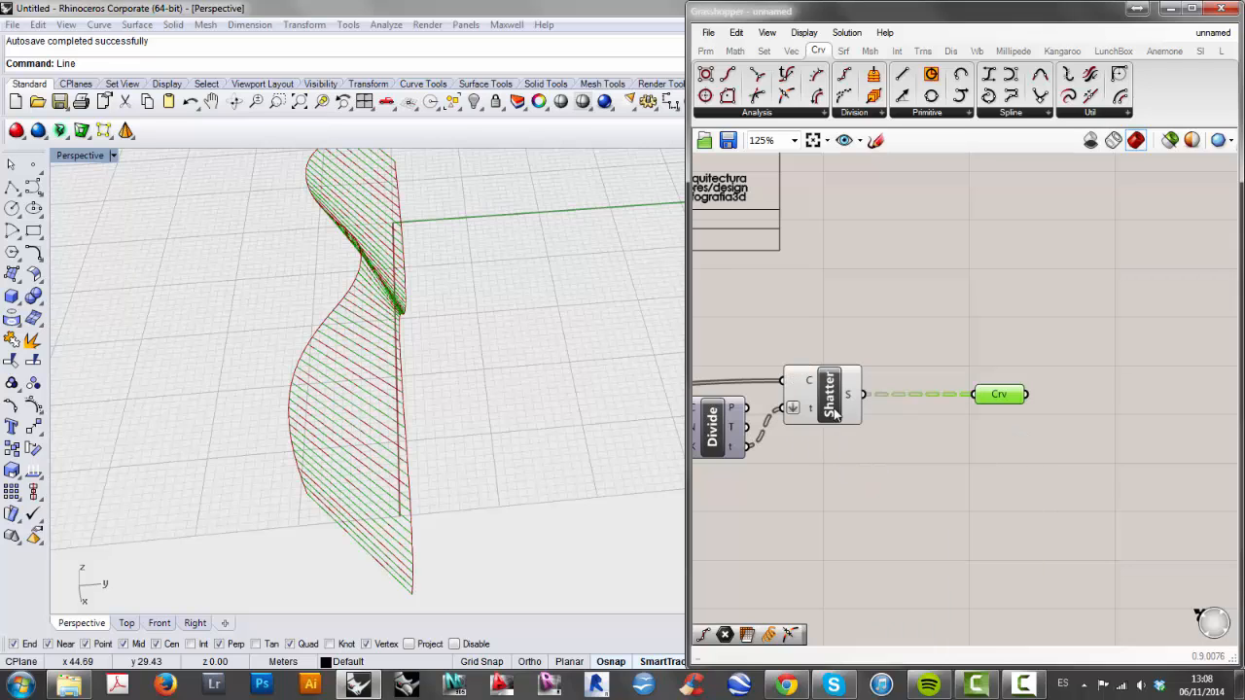
pyautogui.moveTo(834, 413); pyautogui.dragTo(843, 413)
pyautogui.moveTo(1001, 404); pyautogui.dragTo(989, 399)
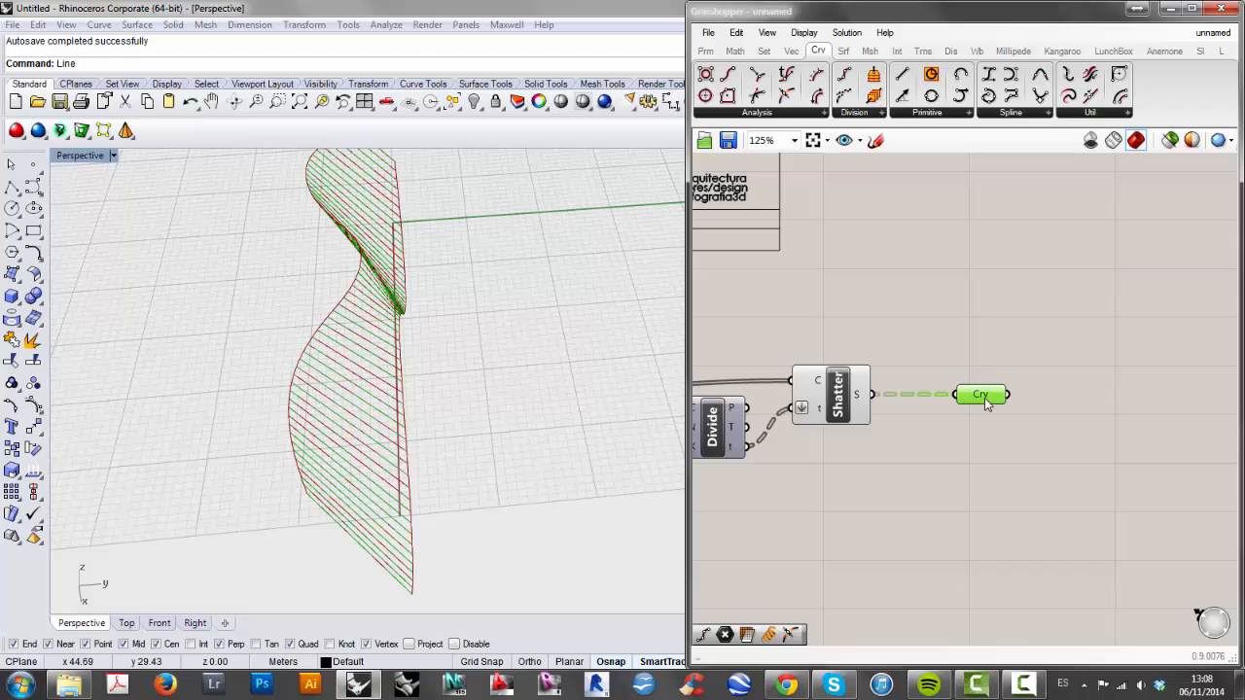
# Add a Point parameter to the canvas below the Shatter component.
pyautogui.click(951, 458)
pyautogui.moveTo(877, 468); pyautogui.dragTo(900, 422, button='right')
pyautogui.scroll(-1, 895, 428)
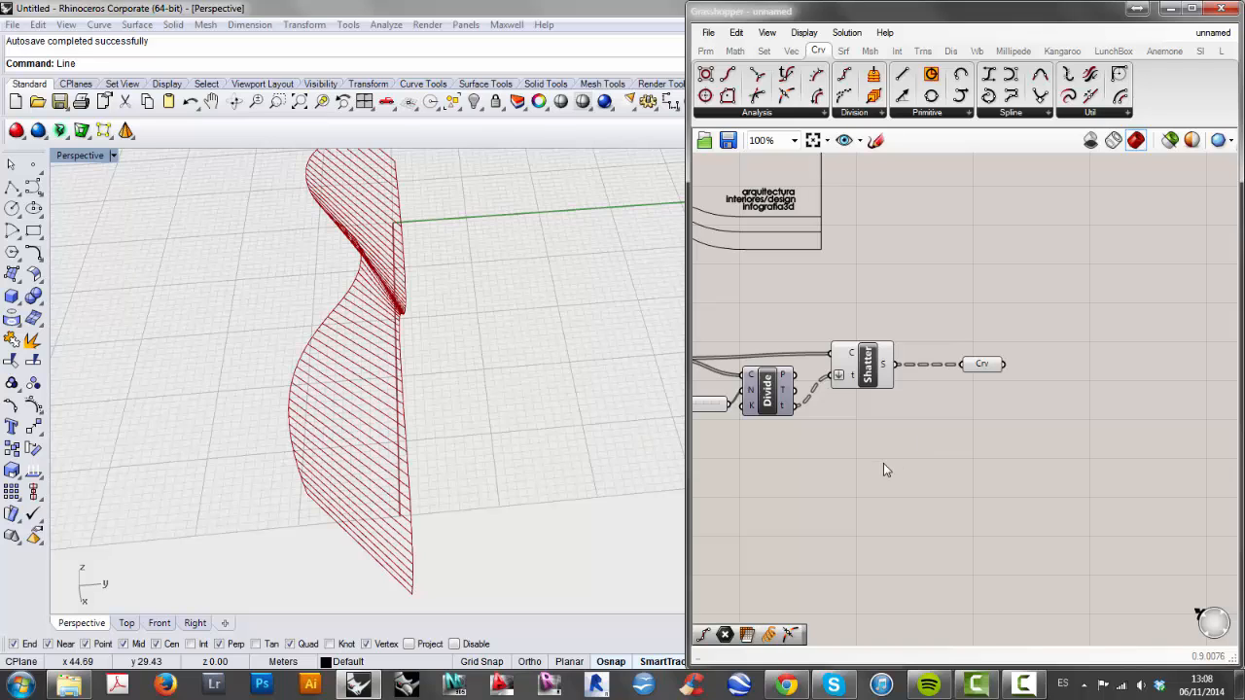
pyautogui.moveTo(883, 467)
pyautogui.mouseDown(button='right')
pyautogui.moveTo(892, 437)
pyautogui.moveTo(869, 434)
pyautogui.moveTo(866, 451)
pyautogui.mouseUp(button='right')
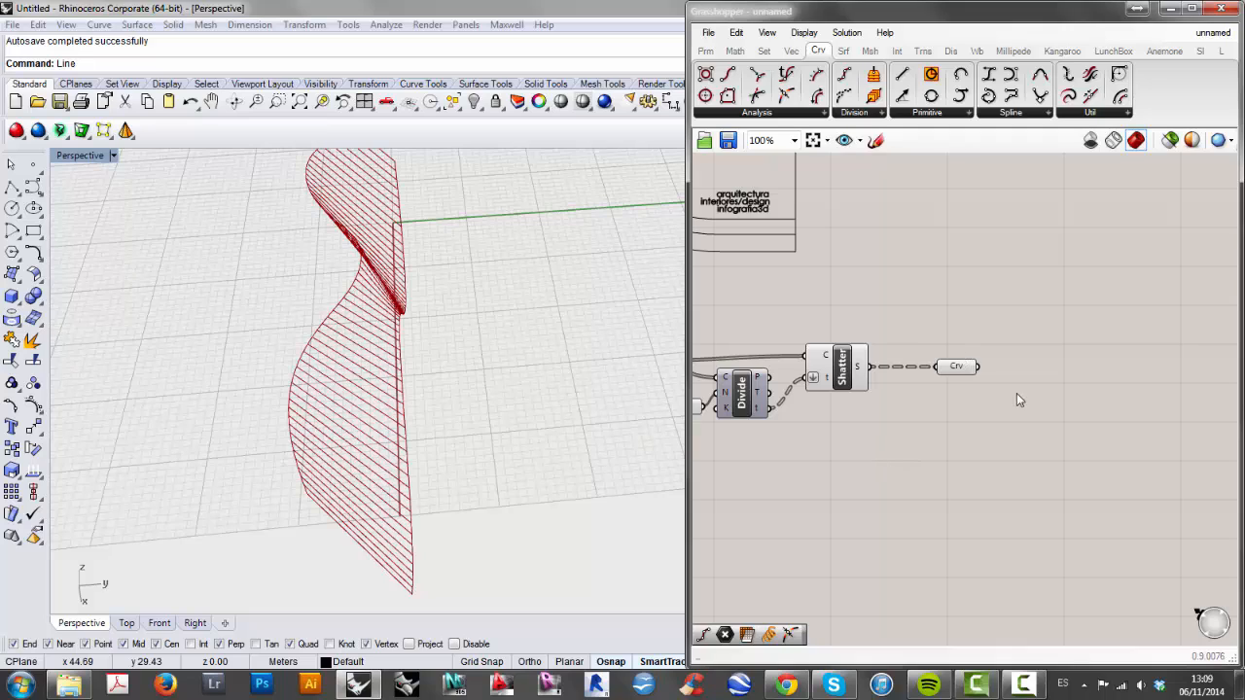
pyautogui.doubleClick(910, 465)
pyautogui.write('points')
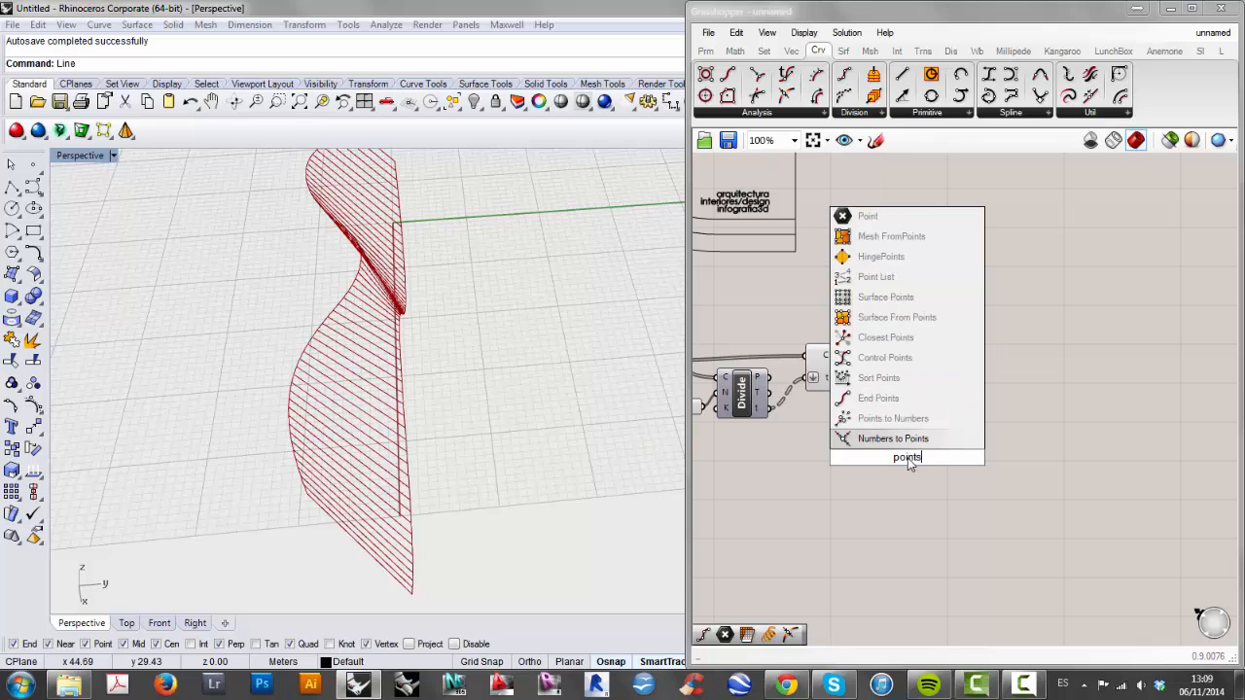
pyautogui.click(870, 216)
pyautogui.moveTo(907, 458); pyautogui.dragTo(895, 453)
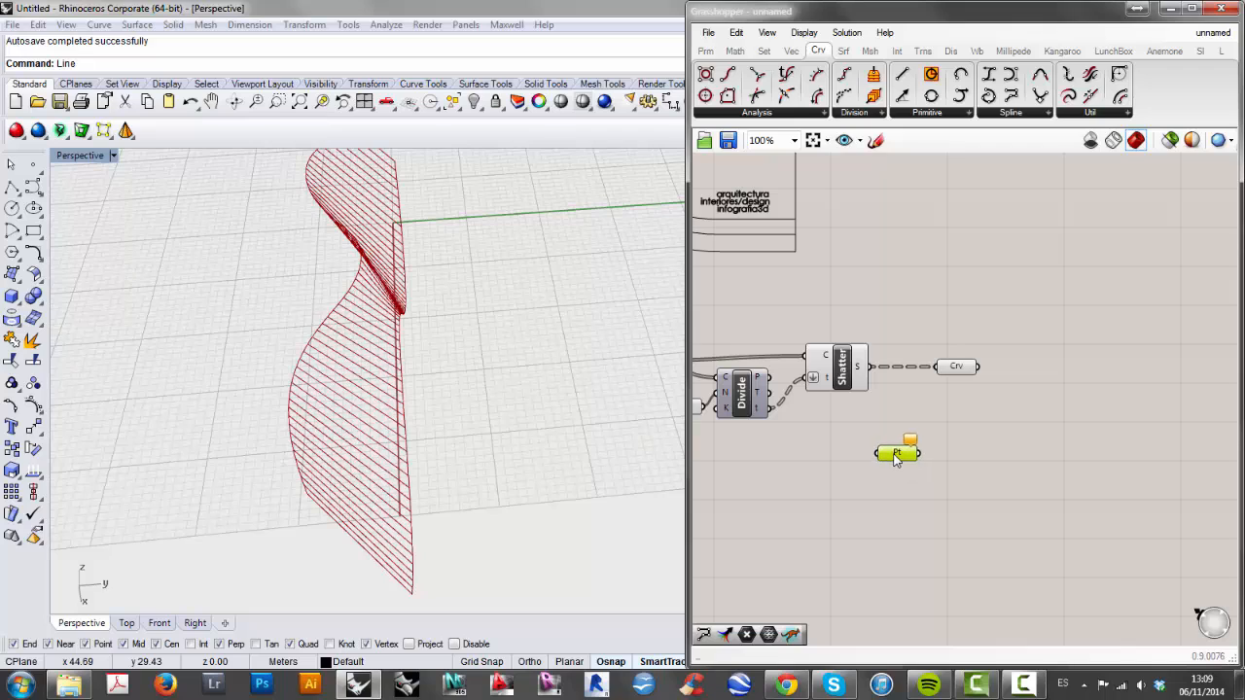
# Connect the P output of the Divide Curve component feeding Shatter to the Point parameter.
pyautogui.moveTo(765, 381)
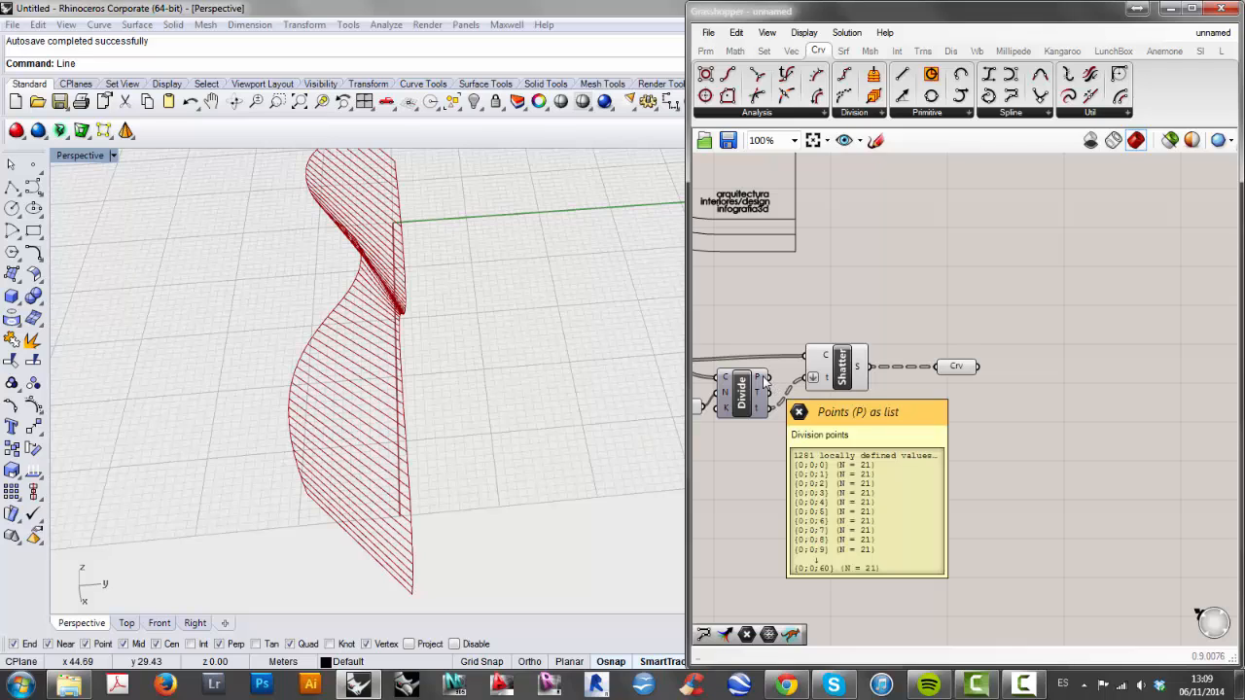
pyautogui.moveTo(788, 403); pyautogui.dragTo(927, 410, button='right')
pyautogui.click(757, 372)
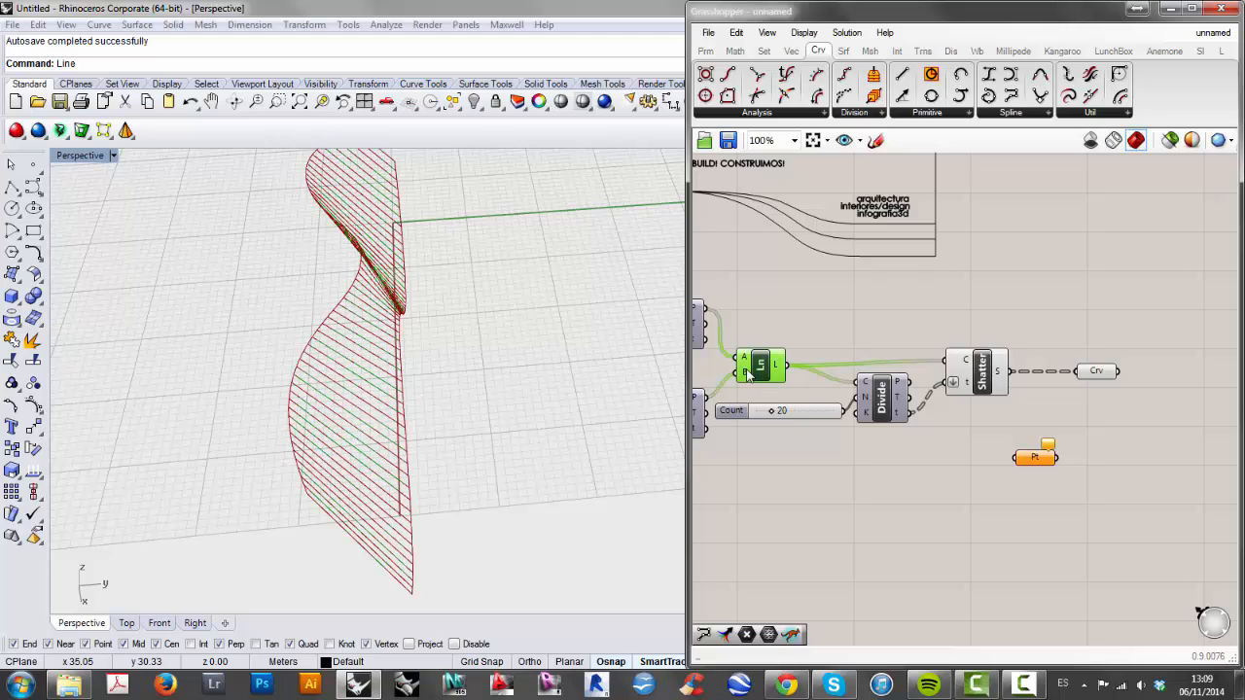
pyautogui.click(861, 333)
pyautogui.moveTo(910, 383); pyautogui.dragTo(1012, 465)
# Turn off the preview of the Line and Shatter components.
pyautogui.rightClick(765, 366)
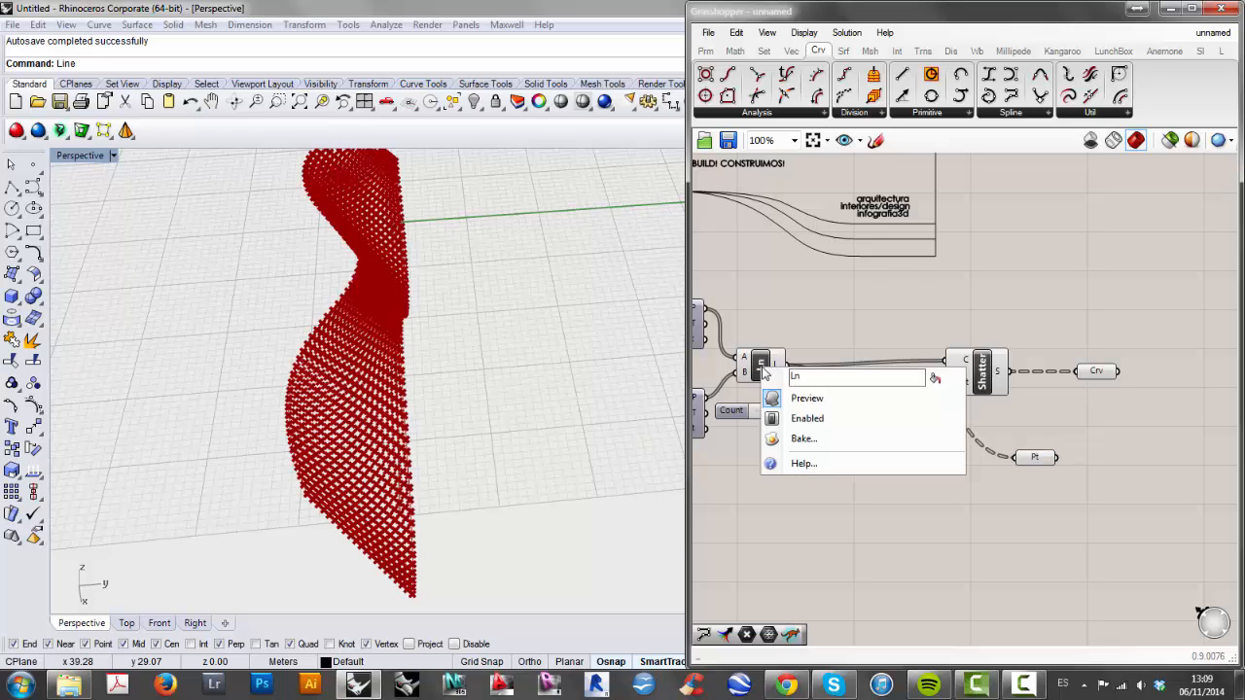
pyautogui.click(807, 398)
pyautogui.click(977, 381)
pyautogui.rightClick(977, 382)
pyautogui.click(1004, 403)
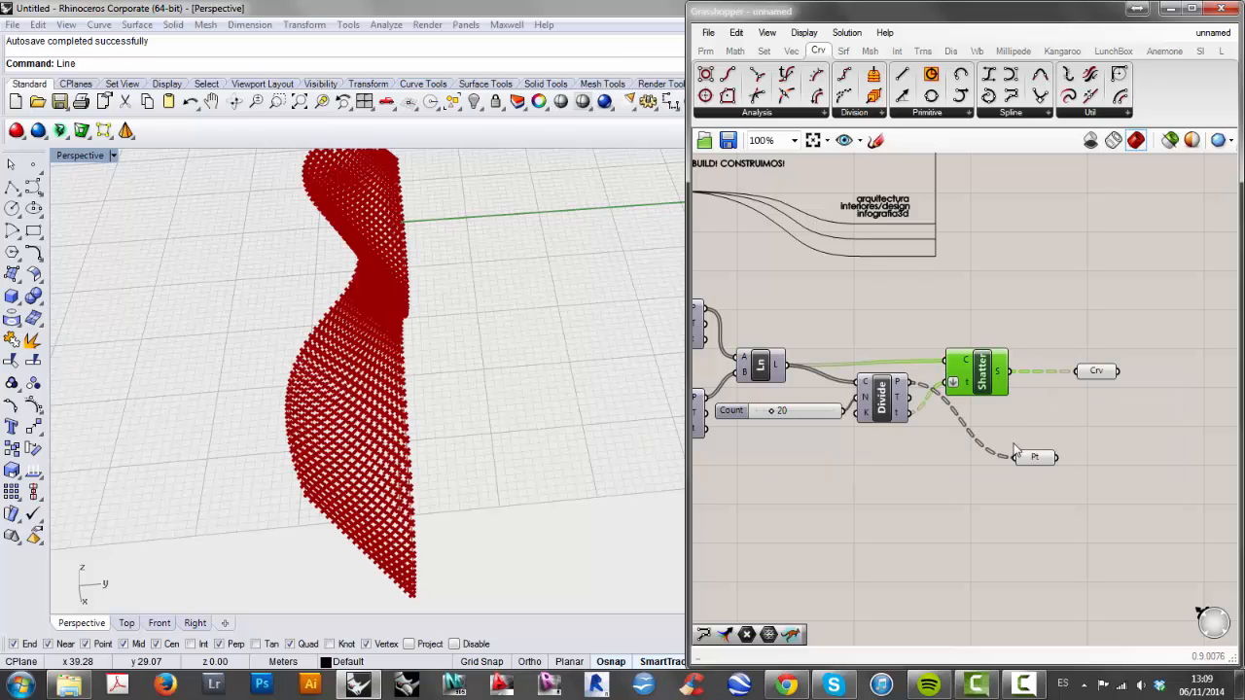
# Turn off the preview of the Point parameter and align it below the Curve parameter.
pyautogui.click(1035, 461)
pyautogui.rightClick(1035, 461)
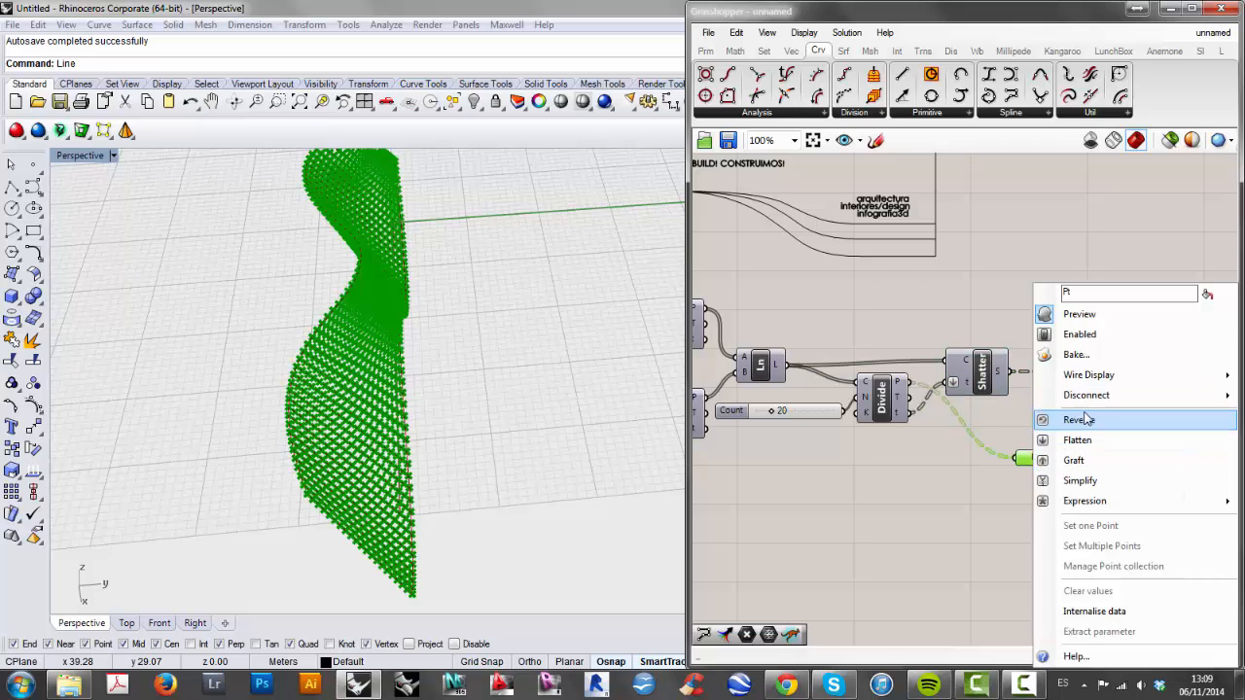
pyautogui.click(1081, 315)
pyautogui.moveTo(473, 344); pyautogui.dragTo(419, 321, button='right')
pyautogui.moveTo(1035, 459); pyautogui.dragTo(1096, 460)
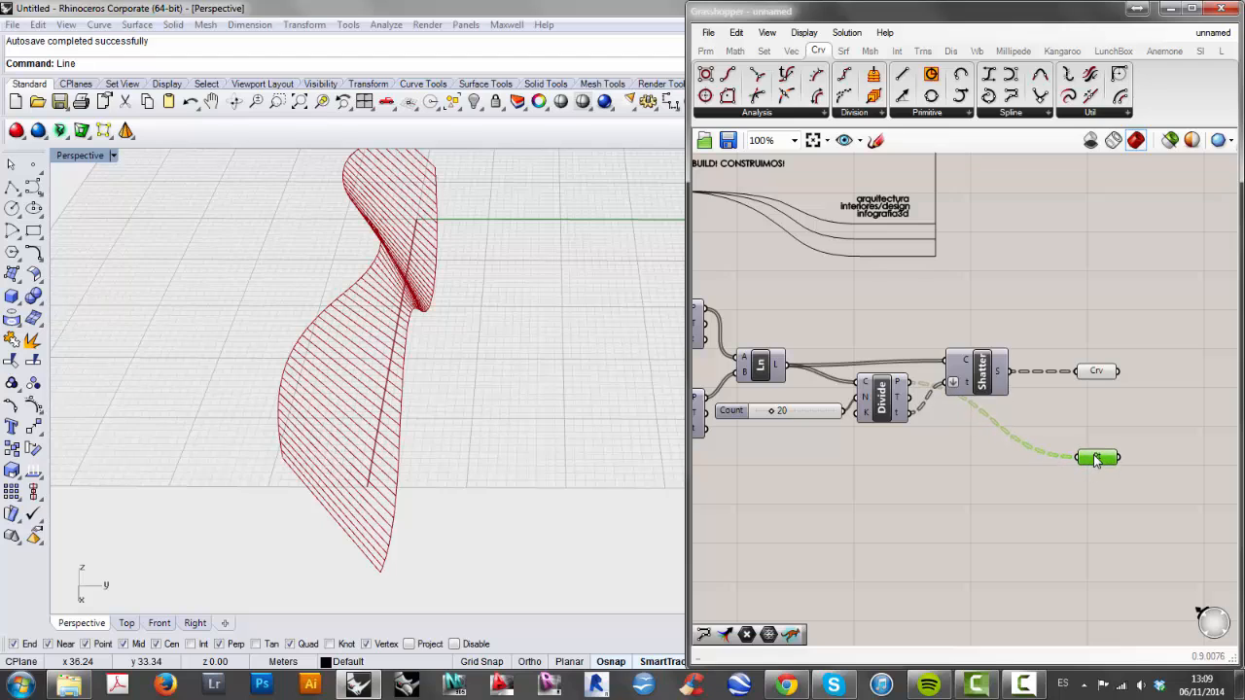
# Add Kangaroo's SpringsFromLine component and connect the Curve parameter to its Connection and Rest length inputs.
pyautogui.moveTo(1096, 460); pyautogui.dragTo(837, 405, button='right')
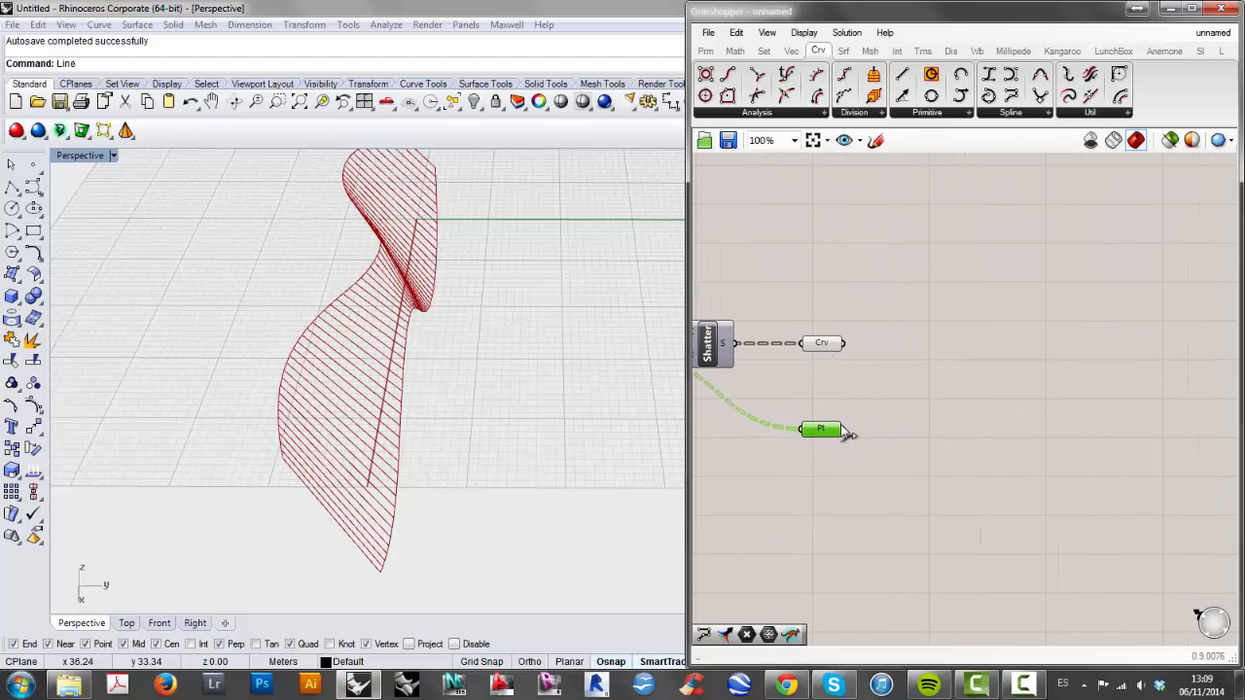
pyautogui.moveTo(947, 399); pyautogui.dragTo(922, 401, button='right')
pyautogui.doubleClick(956, 358)
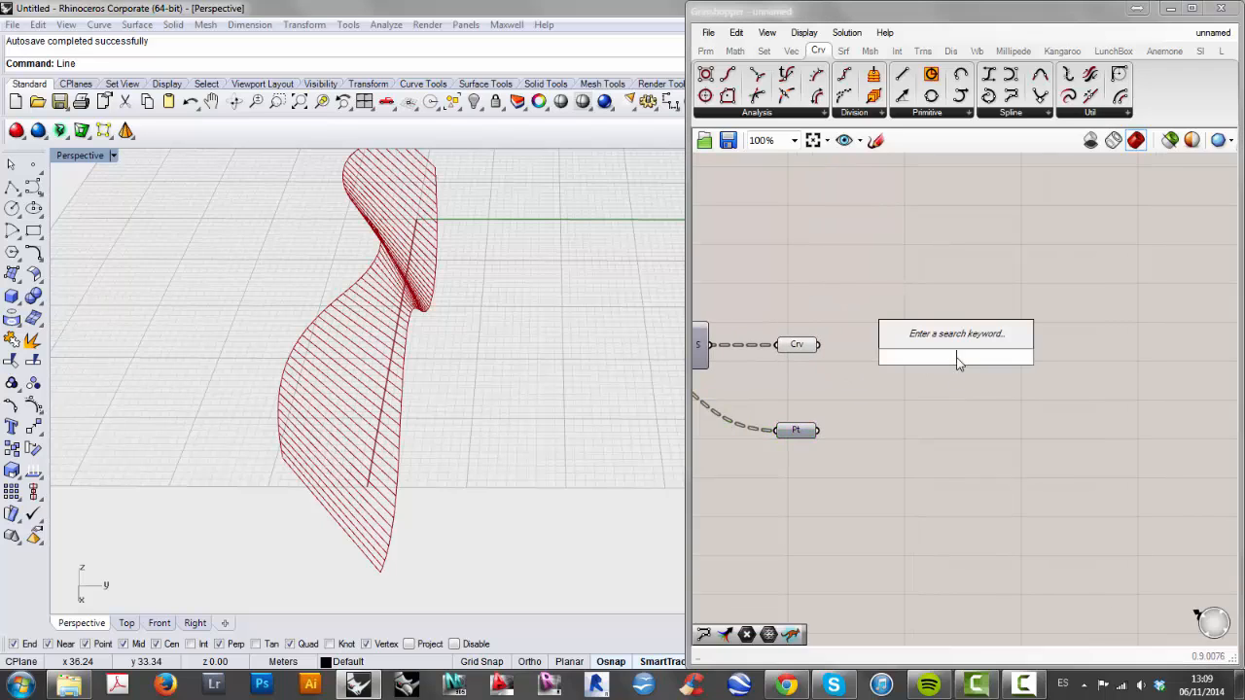
pyautogui.click(1074, 52)
pyautogui.click(791, 115)
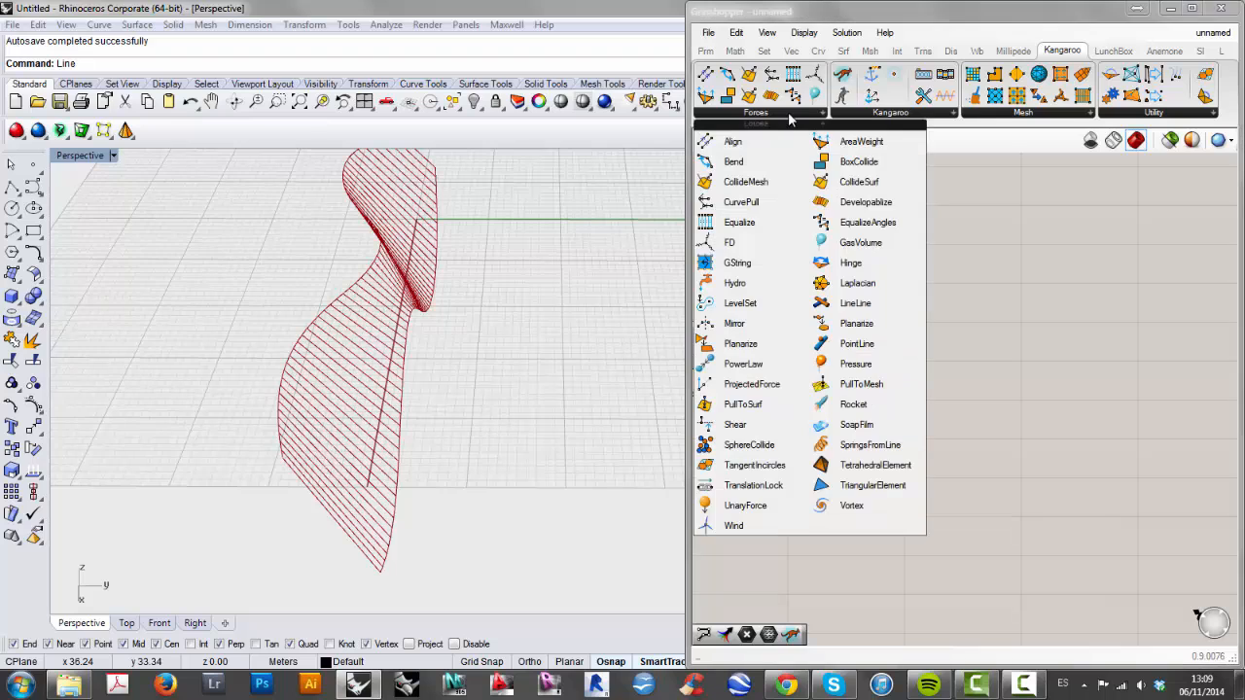
pyautogui.moveTo(825, 476); pyautogui.dragTo(924, 316)
pyautogui.moveTo(822, 347); pyautogui.dragTo(876, 272)
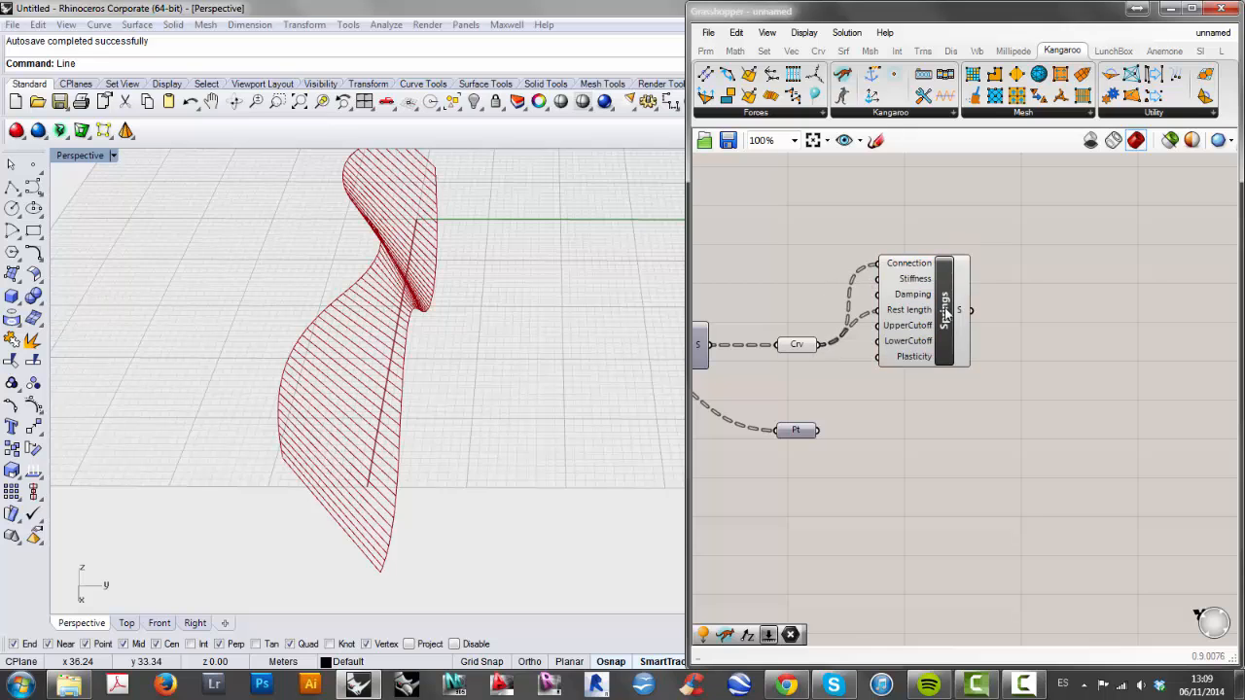
pyautogui.moveTo(946, 334); pyautogui.dragTo(961, 339)
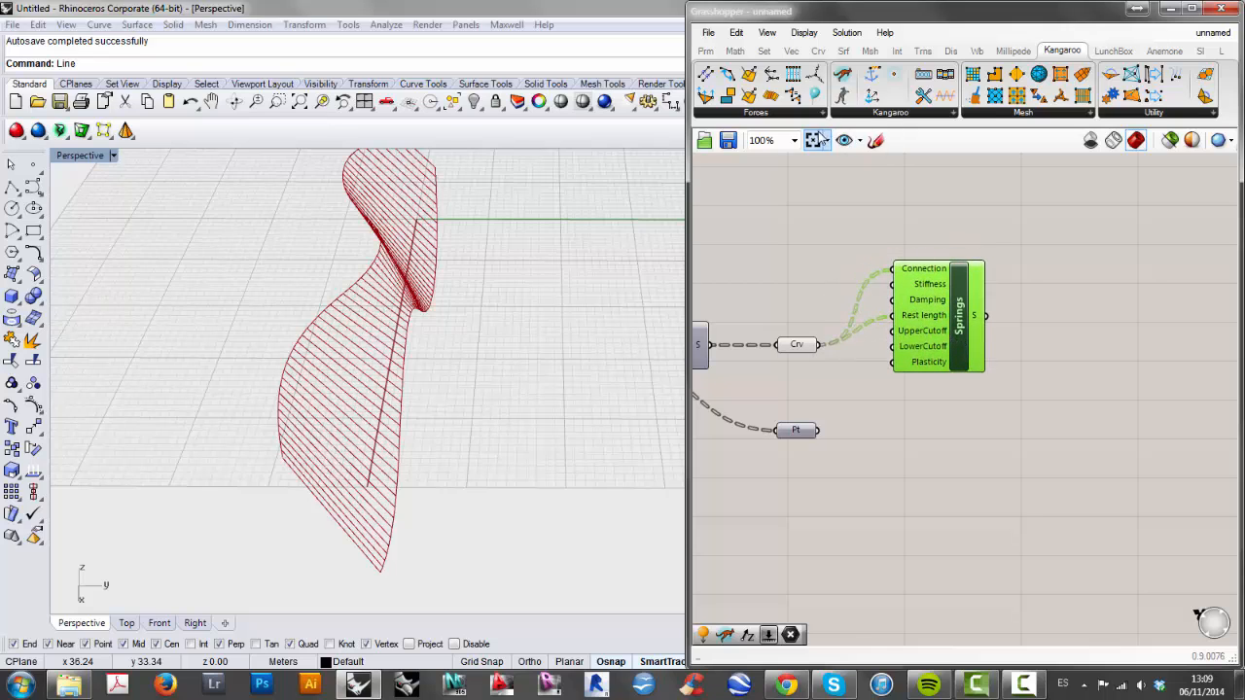
# Add Kangaroo's UnaryForce component below Springs and connect the Point parameter to its Point input.
pyautogui.click(800, 114)
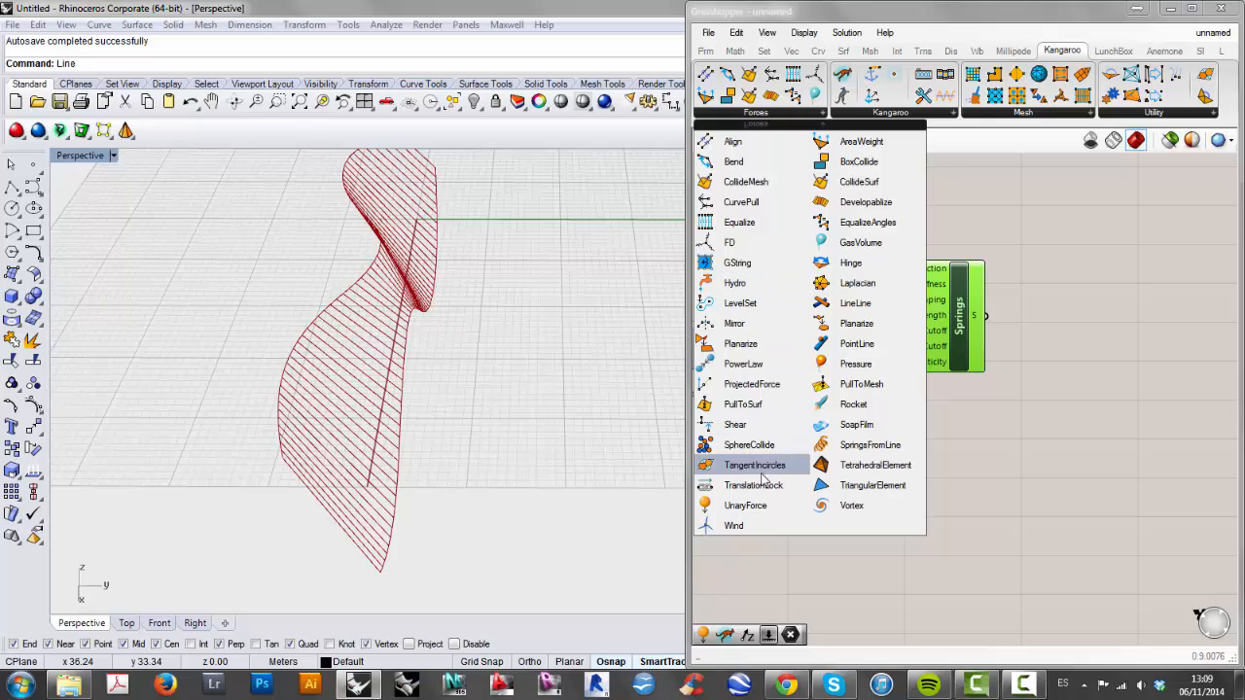
pyautogui.click(762, 508)
pyautogui.click(919, 461)
pyautogui.moveTo(923, 464); pyautogui.dragTo(890, 447)
pyautogui.moveTo(819, 430); pyautogui.dragTo(854, 434)
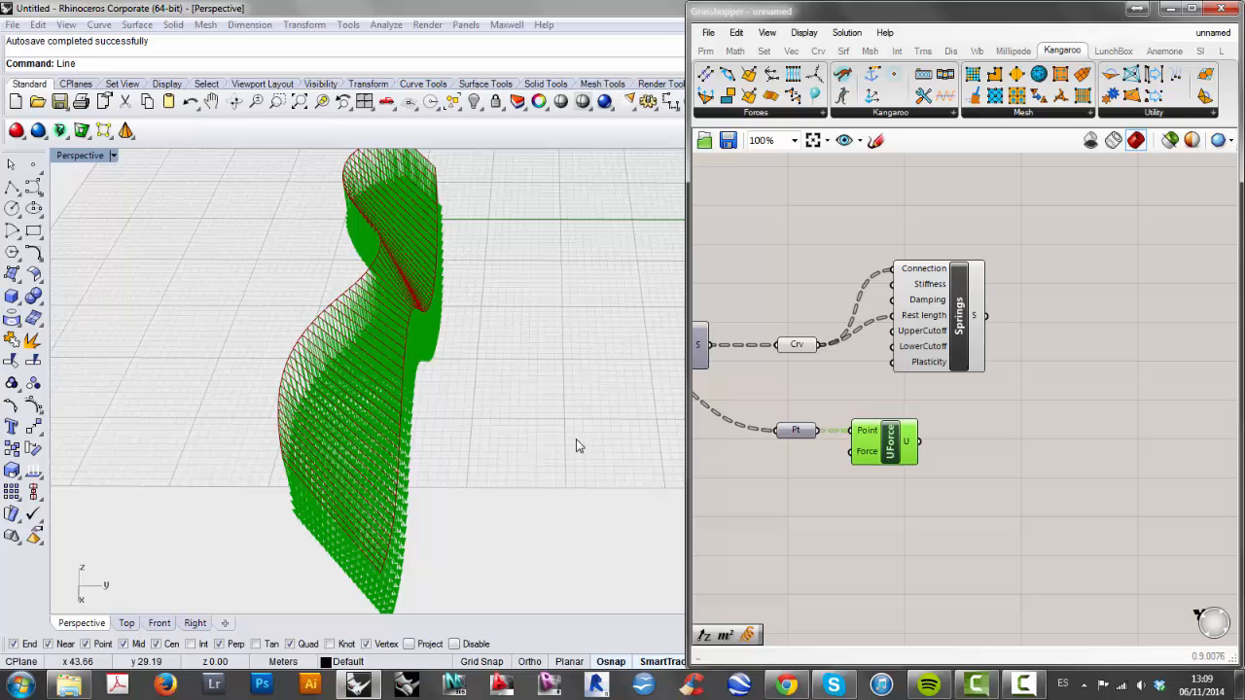
pyautogui.moveTo(576, 439); pyautogui.dragTo(572, 533, button='right')
# Add a Unit Z vector below the Point parameter and connect its V output to UForce's Force input.
pyautogui.doubleClick(781, 509)
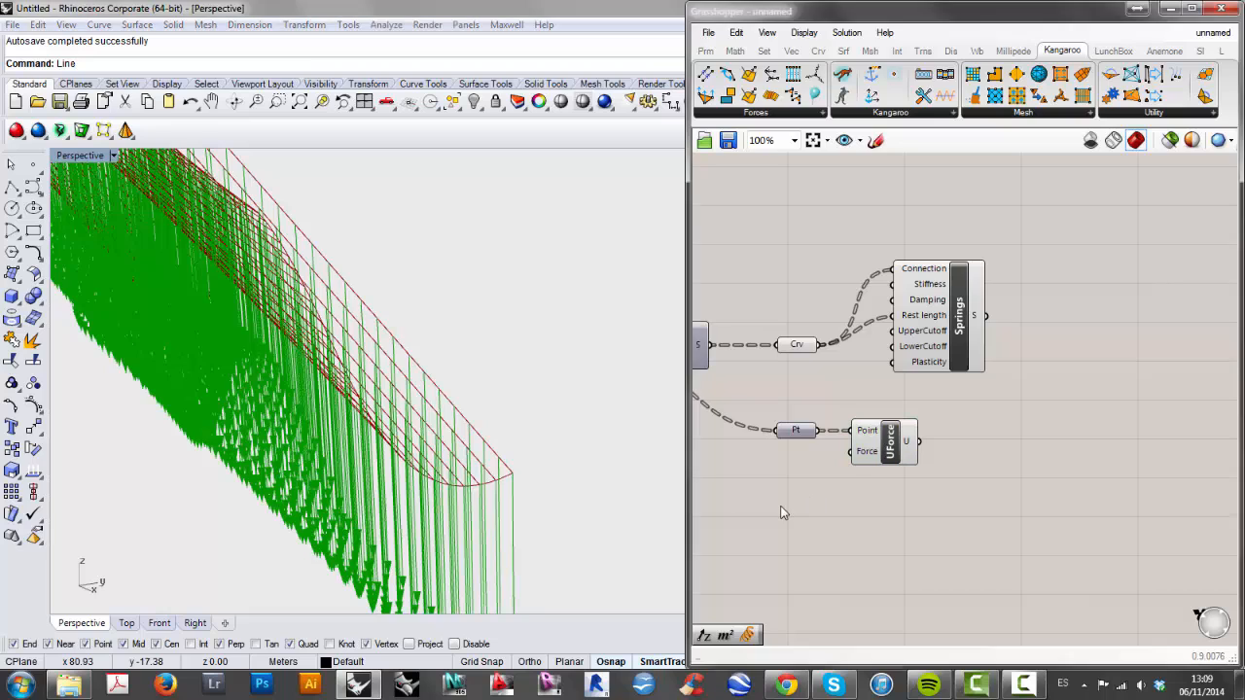
pyautogui.write('z')
pyautogui.click(777, 491)
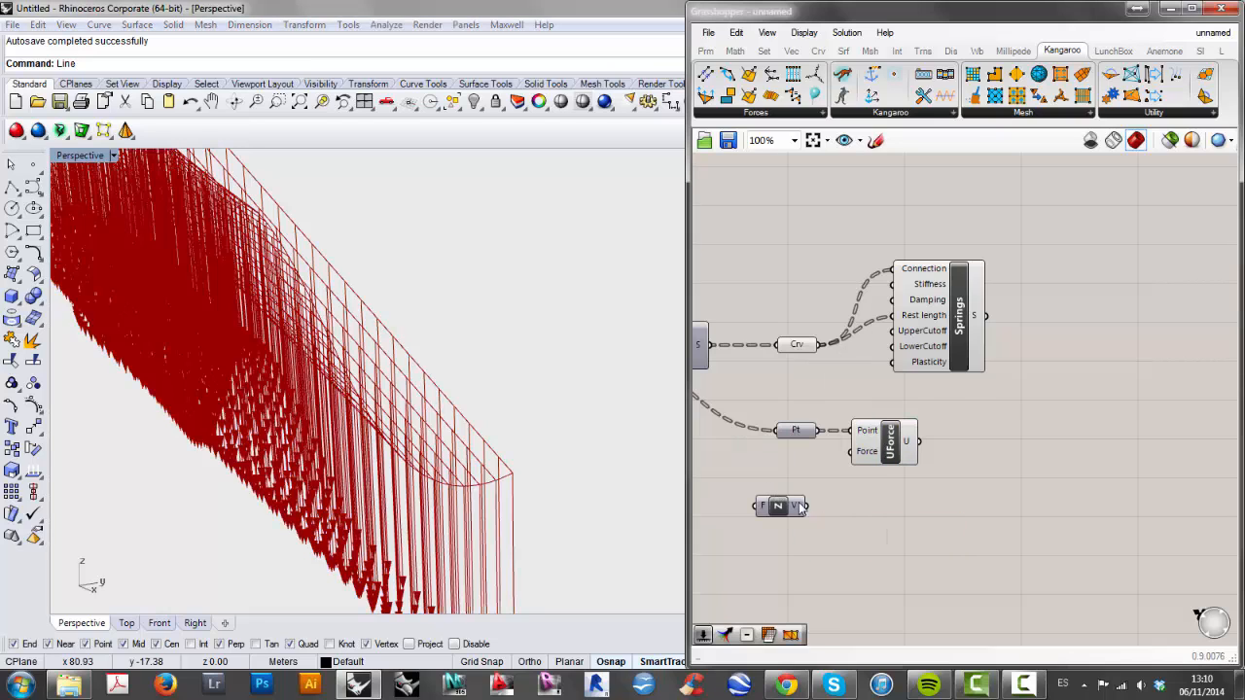
pyautogui.moveTo(780, 510); pyautogui.dragTo(852, 452)
pyautogui.moveTo(828, 500); pyautogui.dragTo(1020, 524, button='right')
pyautogui.moveTo(988, 484); pyautogui.dragTo(994, 478)
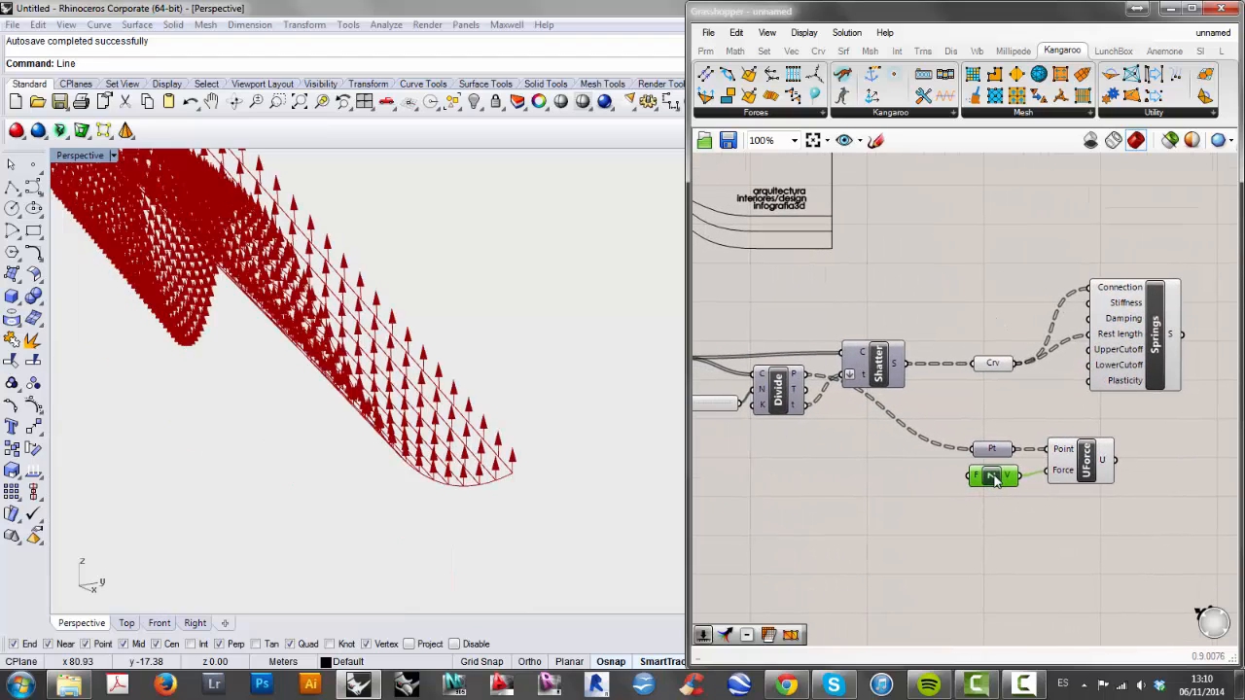
# Create a number slider from -200 to 200, connect it to Unit Z's F input and set it to -12.
pyautogui.doubleClick(789, 532)
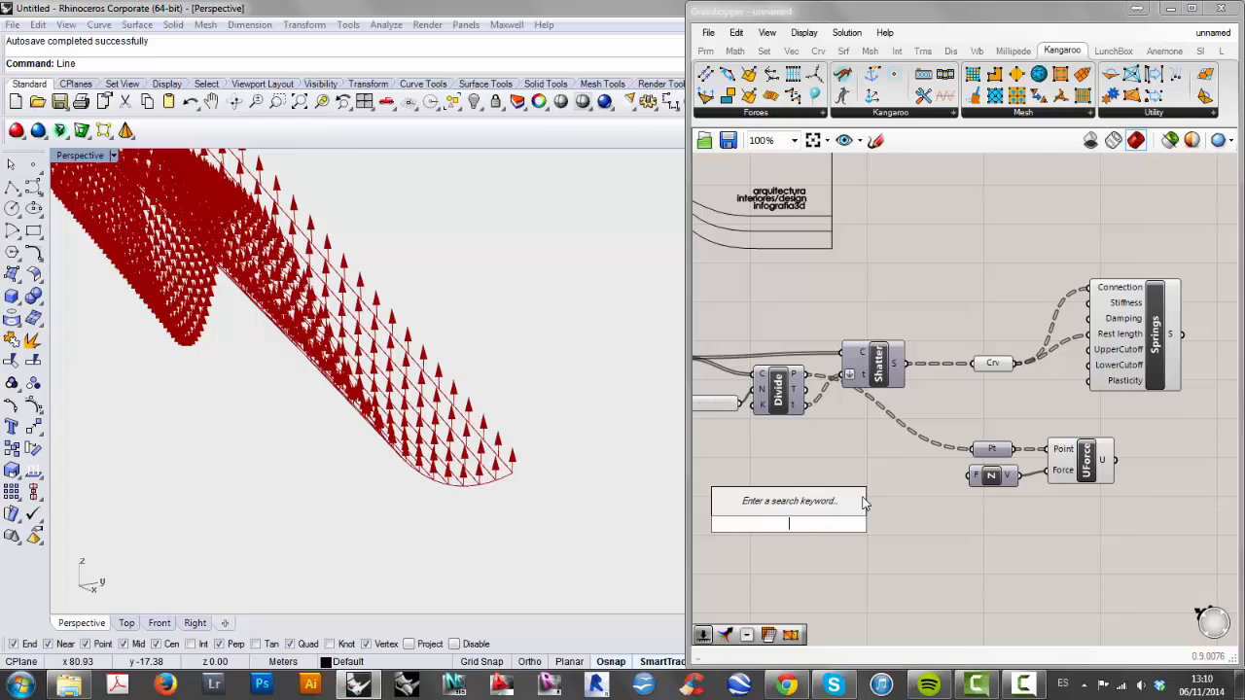
pyautogui.write('-')
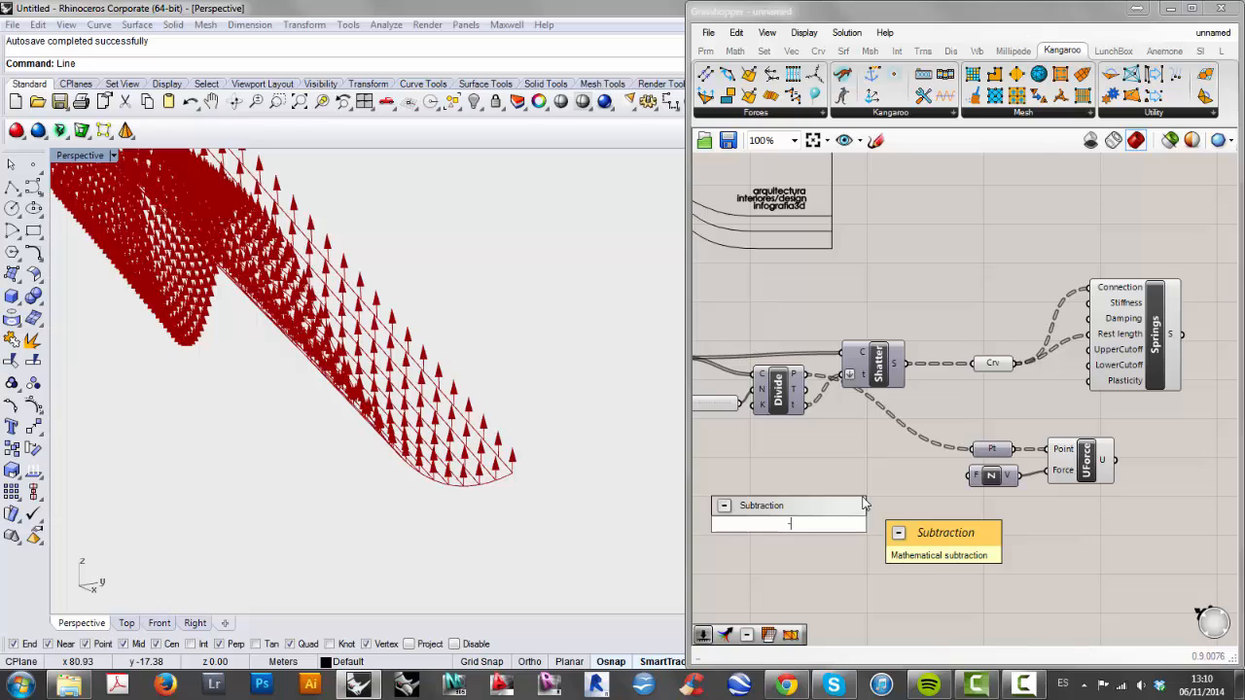
pyautogui.write('200<0')
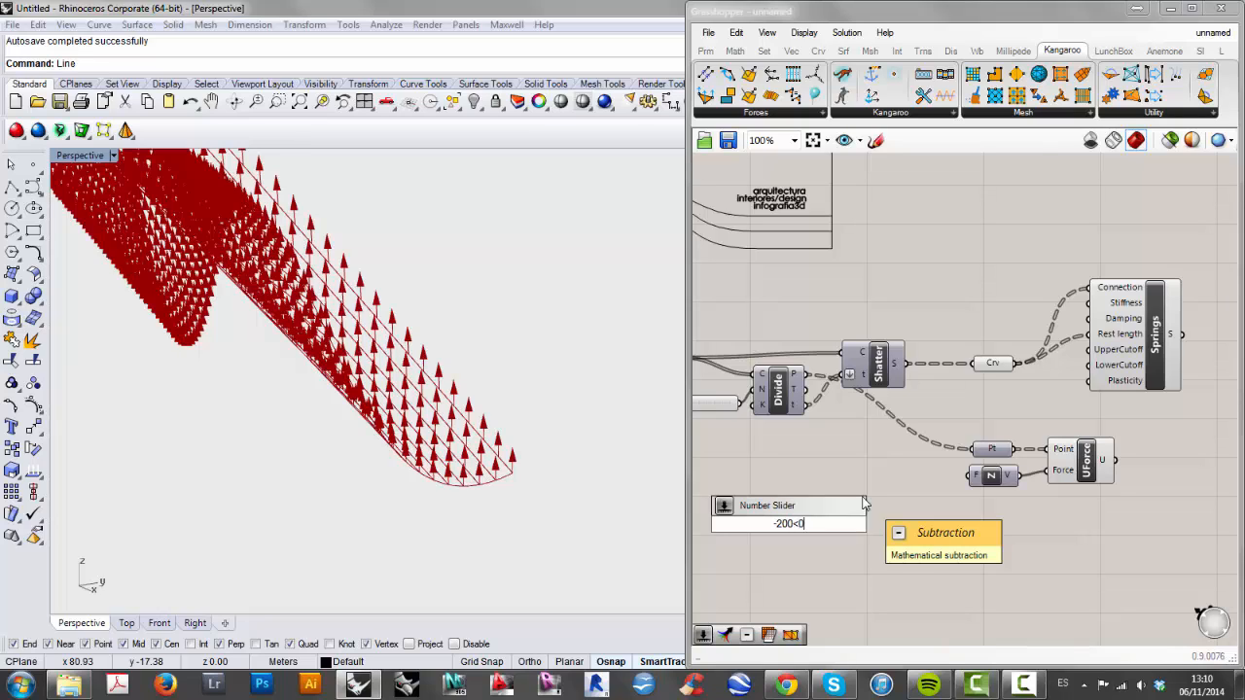
pyautogui.write('<200')
pyautogui.press('Return')
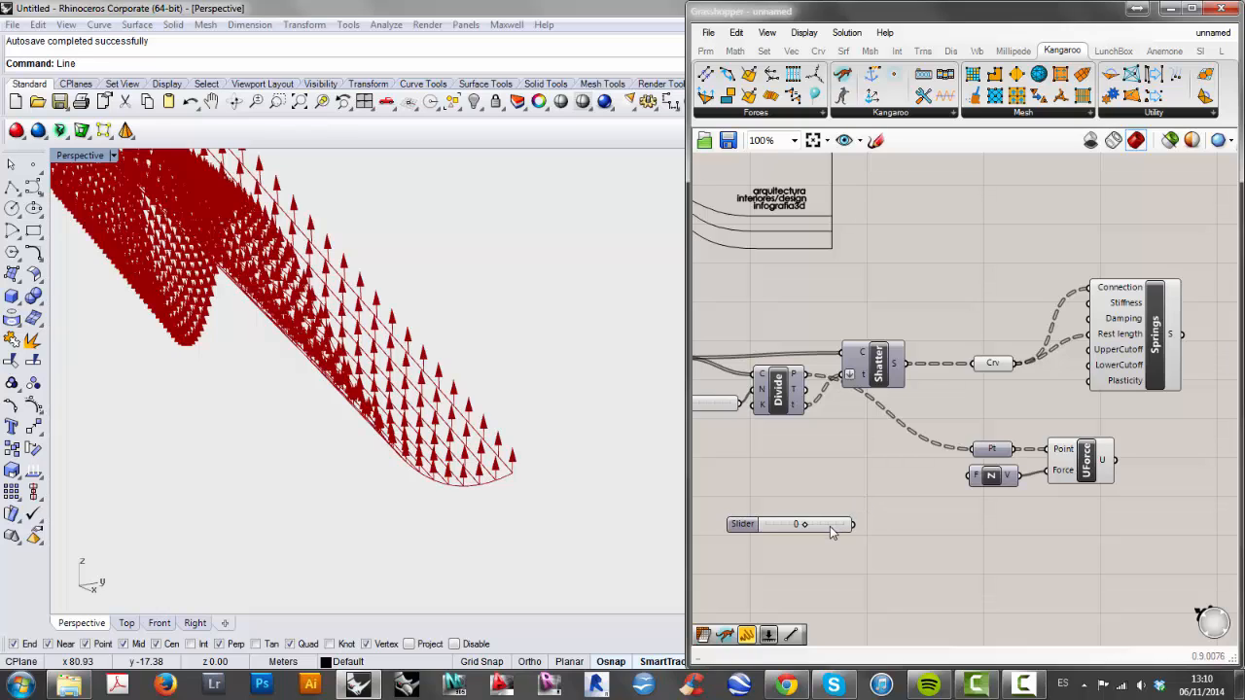
pyautogui.moveTo(832, 530); pyautogui.dragTo(970, 475)
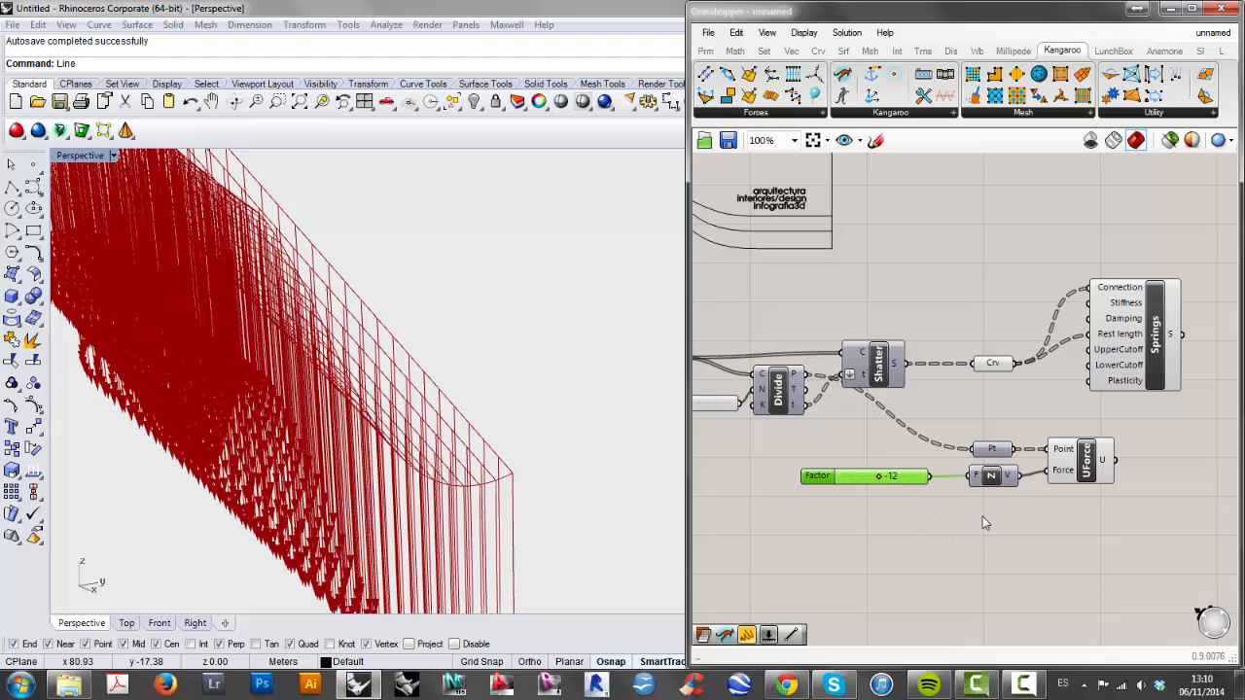
# Turn off the preview of the UForce component.
pyautogui.moveTo(982, 517); pyautogui.dragTo(932, 524, button='right')
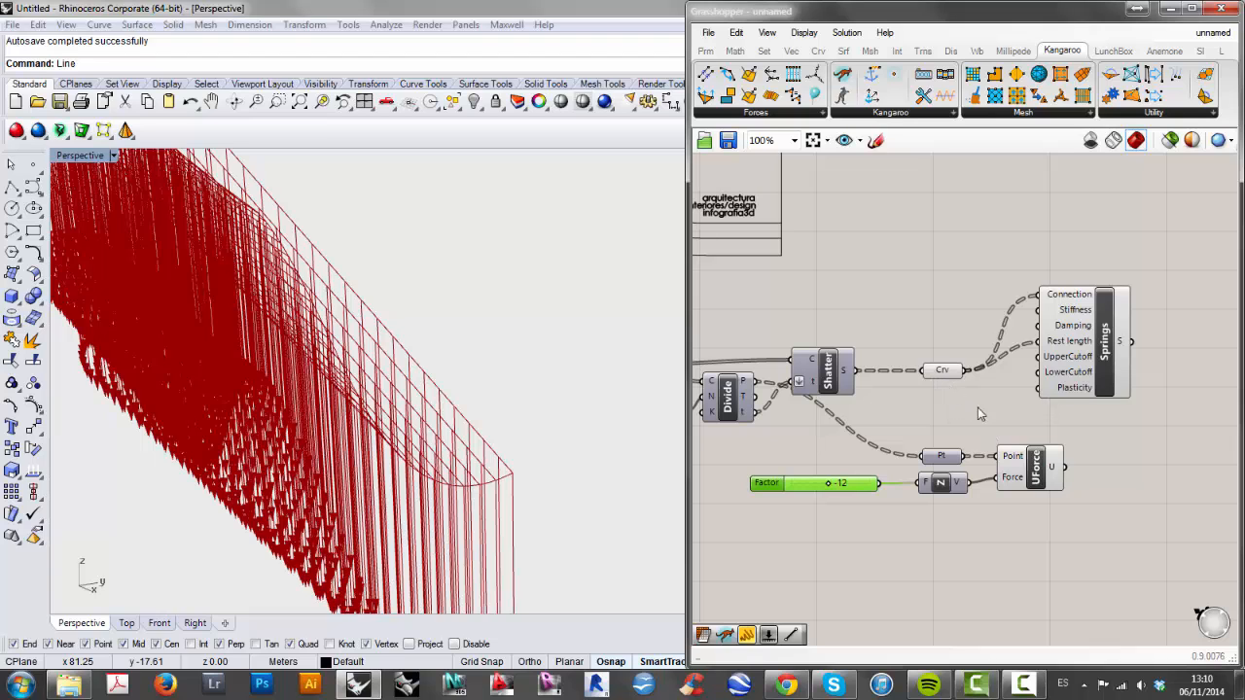
pyautogui.click(1033, 474)
pyautogui.rightClick(1033, 474)
pyautogui.click(1050, 501)
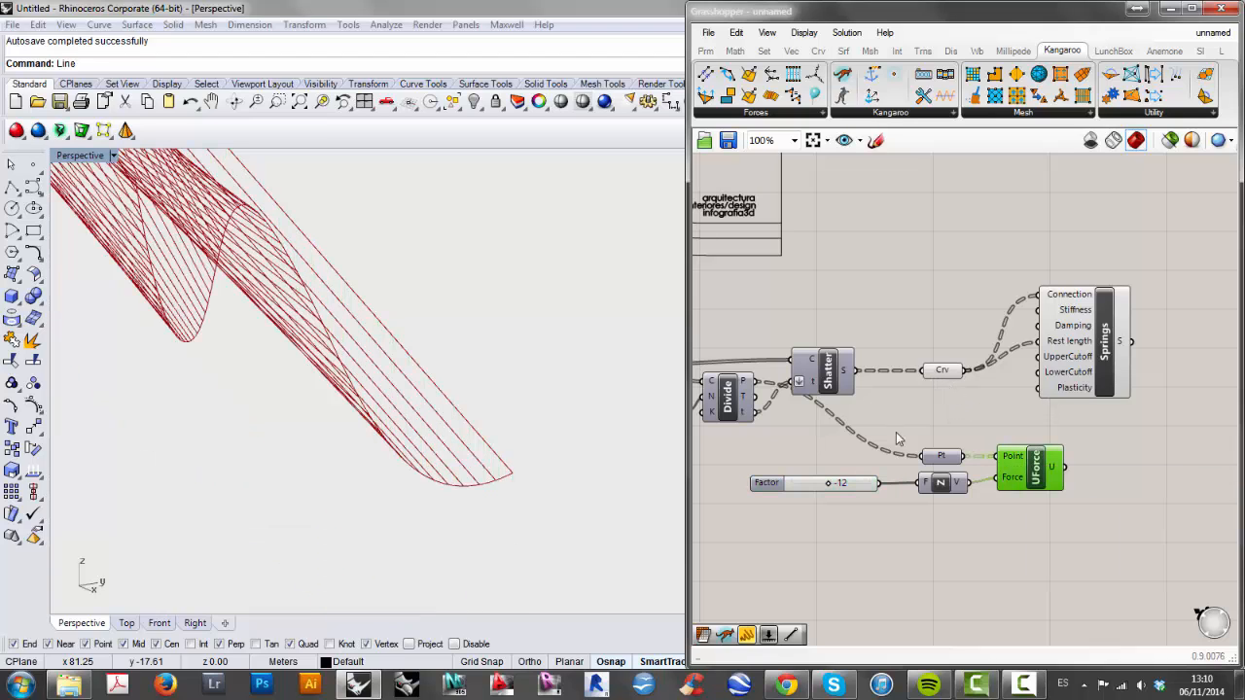
# Switch the preview of the Curve parameter after Shatter off and back on to check its segments in the Rhino viewport.
pyautogui.moveTo(895, 439); pyautogui.dragTo(979, 423, button='right')
pyautogui.rightClick(1021, 360)
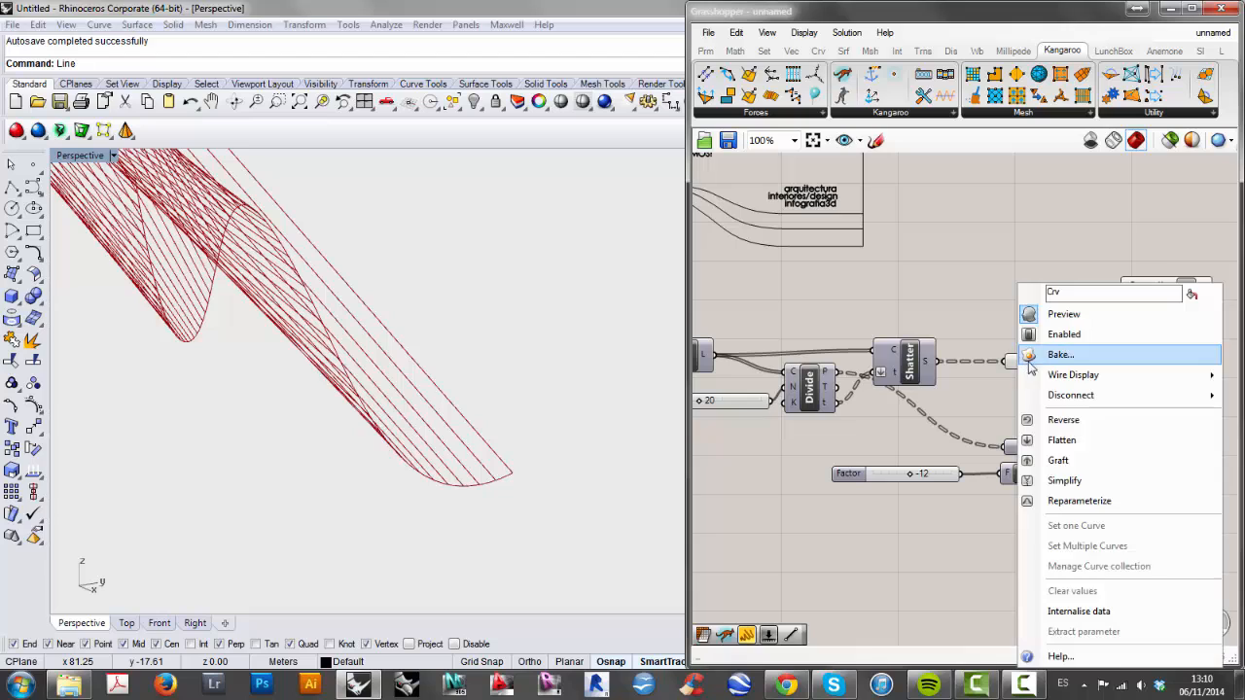
pyautogui.click(1063, 314)
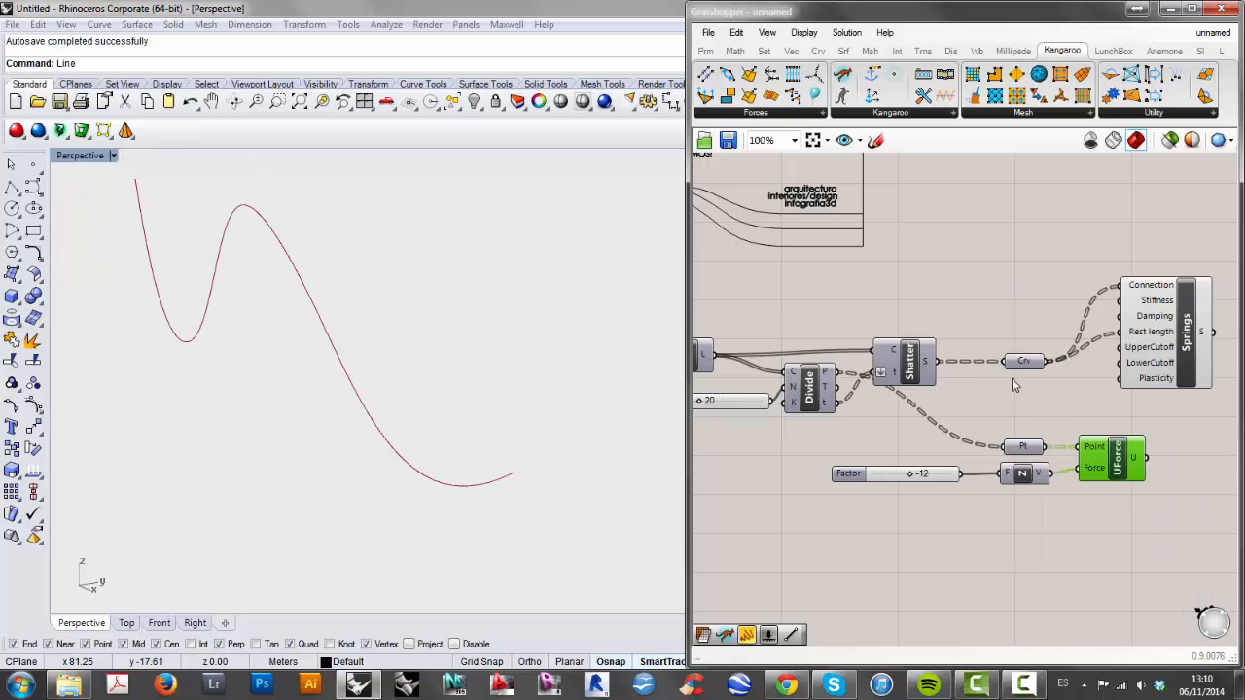
pyautogui.moveTo(985, 385); pyautogui.dragTo(1016, 390, button='right')
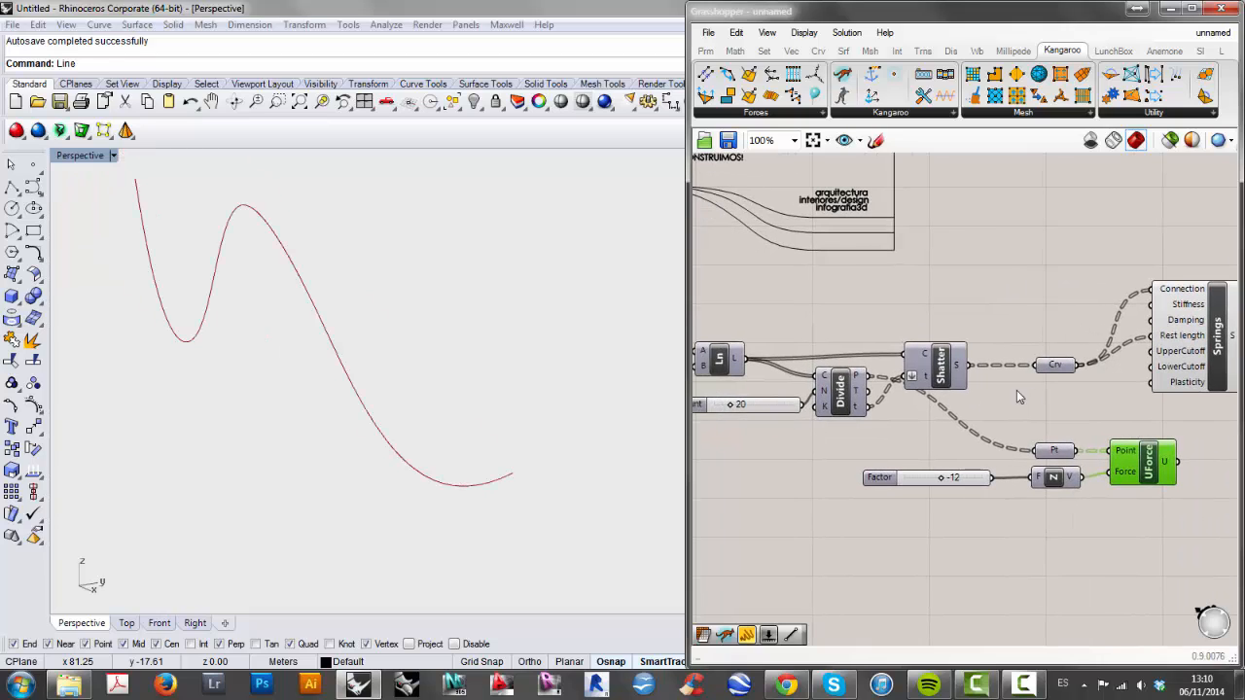
pyautogui.rightClick(1051, 368)
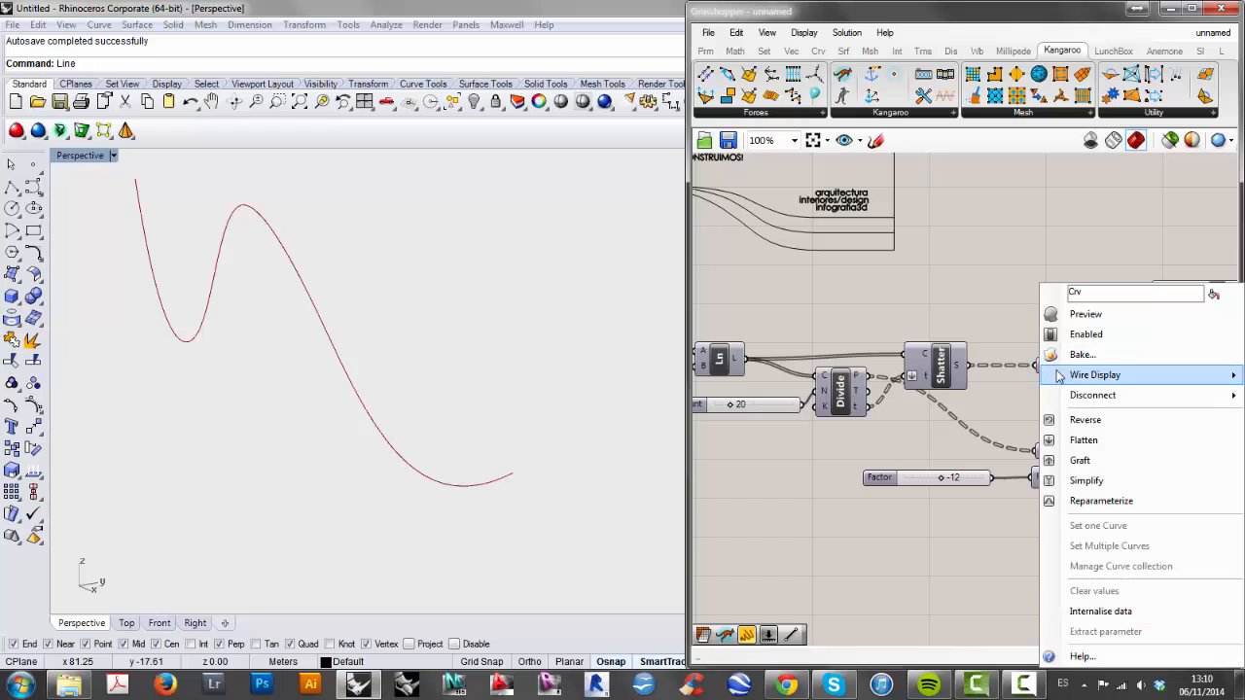
pyautogui.click(1064, 313)
pyautogui.moveTo(468, 326); pyautogui.dragTo(350, 243, button='right')
pyautogui.moveTo(434, 201); pyautogui.dragTo(269, 402, button='right')
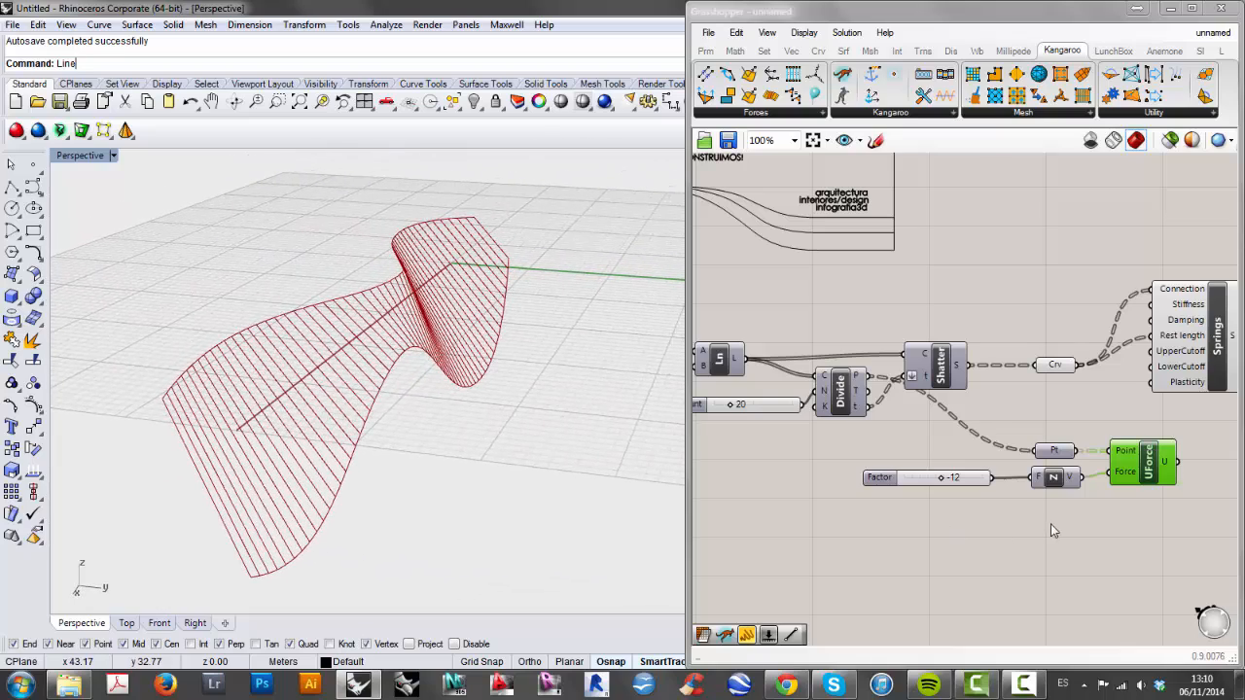
# Add a Kangaroo Physics component beyond Springs and UForce and flatten its Force objects input.
pyautogui.moveTo(1051, 530); pyautogui.dragTo(733, 496, button='right')
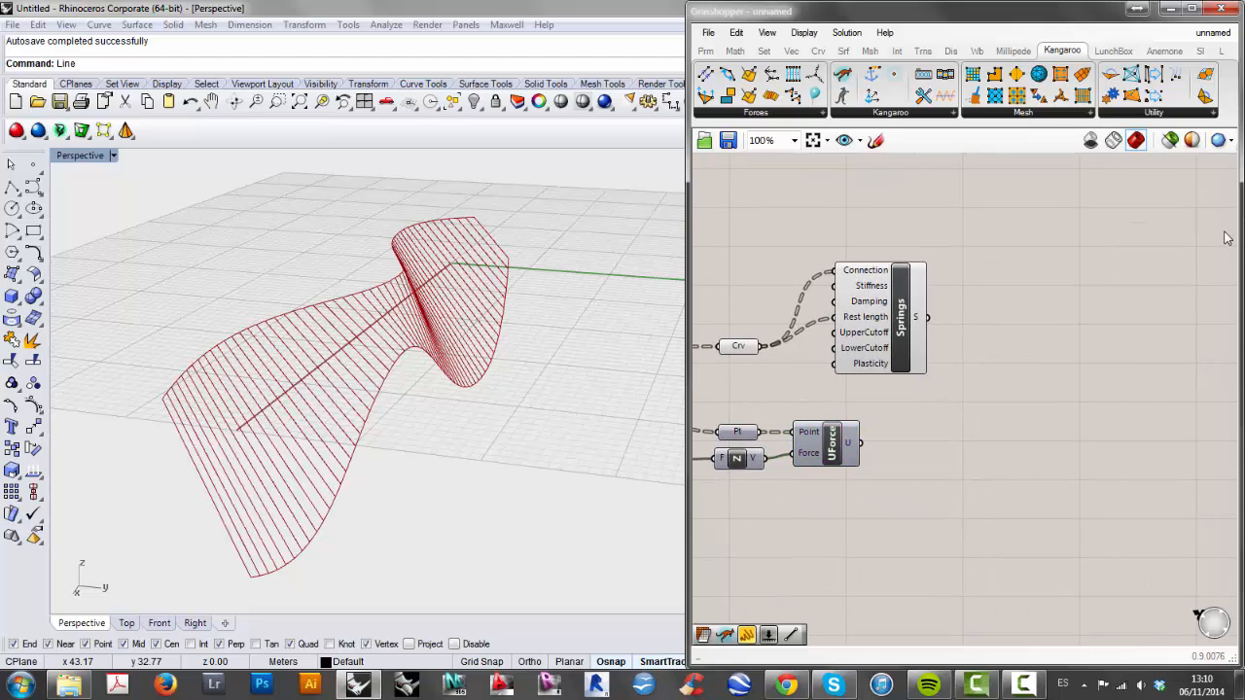
pyautogui.click(921, 115)
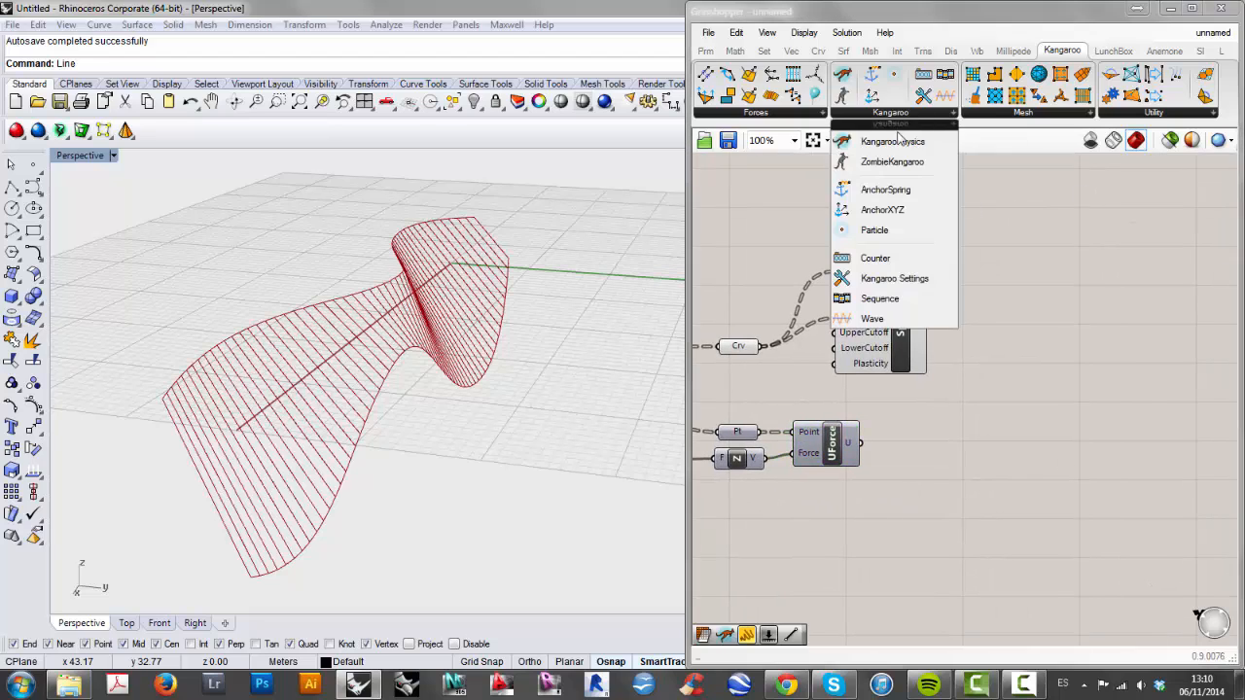
pyautogui.click(880, 139)
pyautogui.click(1071, 426)
pyautogui.moveTo(1076, 431); pyautogui.dragTo(1099, 425)
pyautogui.rightClick(1067, 392)
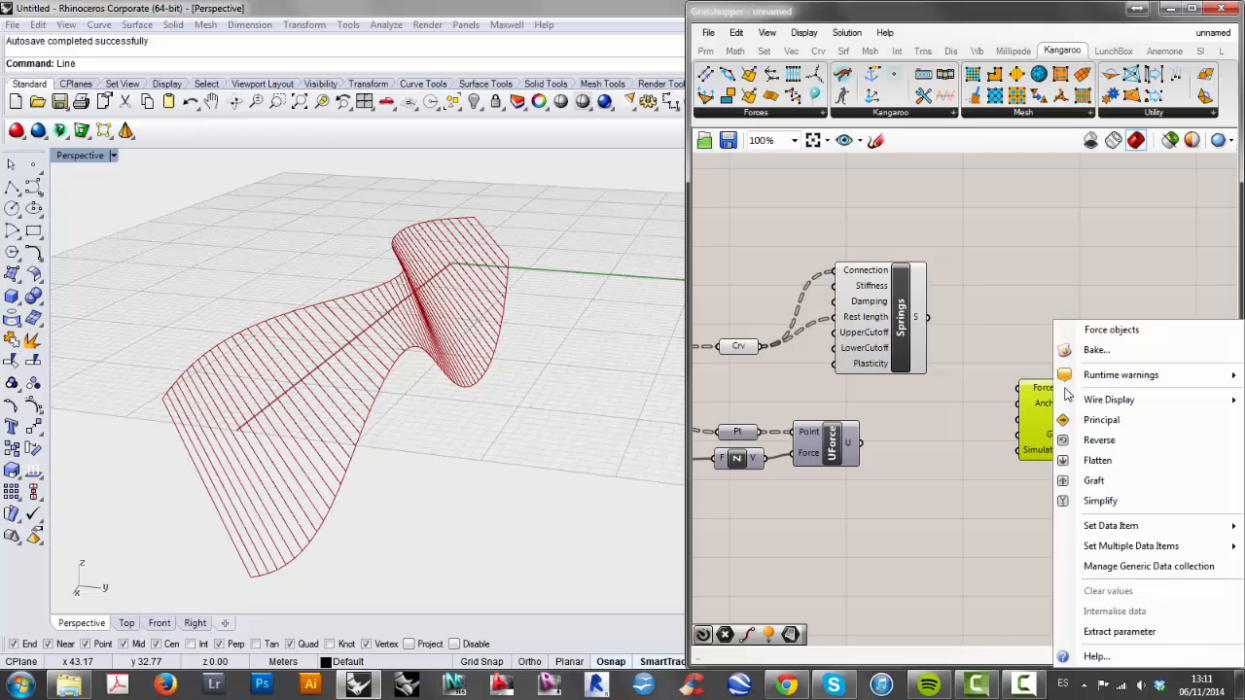
pyautogui.click(1088, 460)
# Connect the Springs and UForce outputs to Kangaroo's Force objects input, and the Curve parameter after Shatter to its Geometry input.
pyautogui.moveTo(928, 319); pyautogui.dragTo(1008, 388)
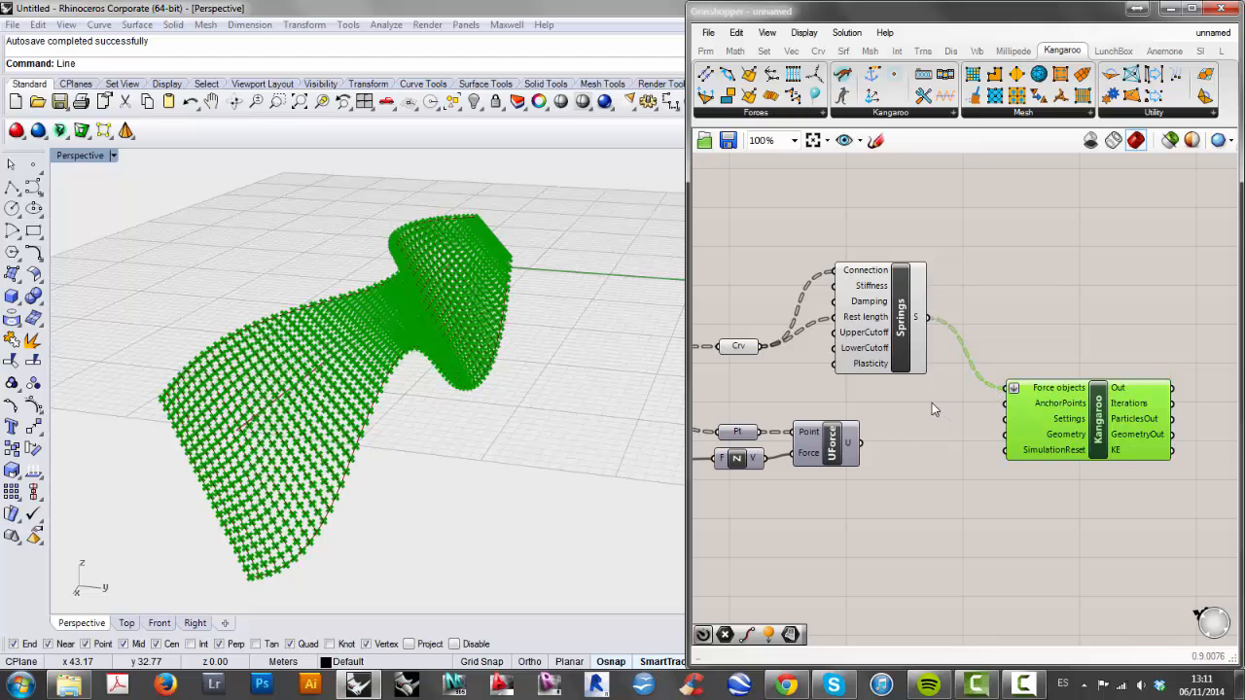
pyautogui.moveTo(932, 403); pyautogui.dragTo(956, 394, button='right')
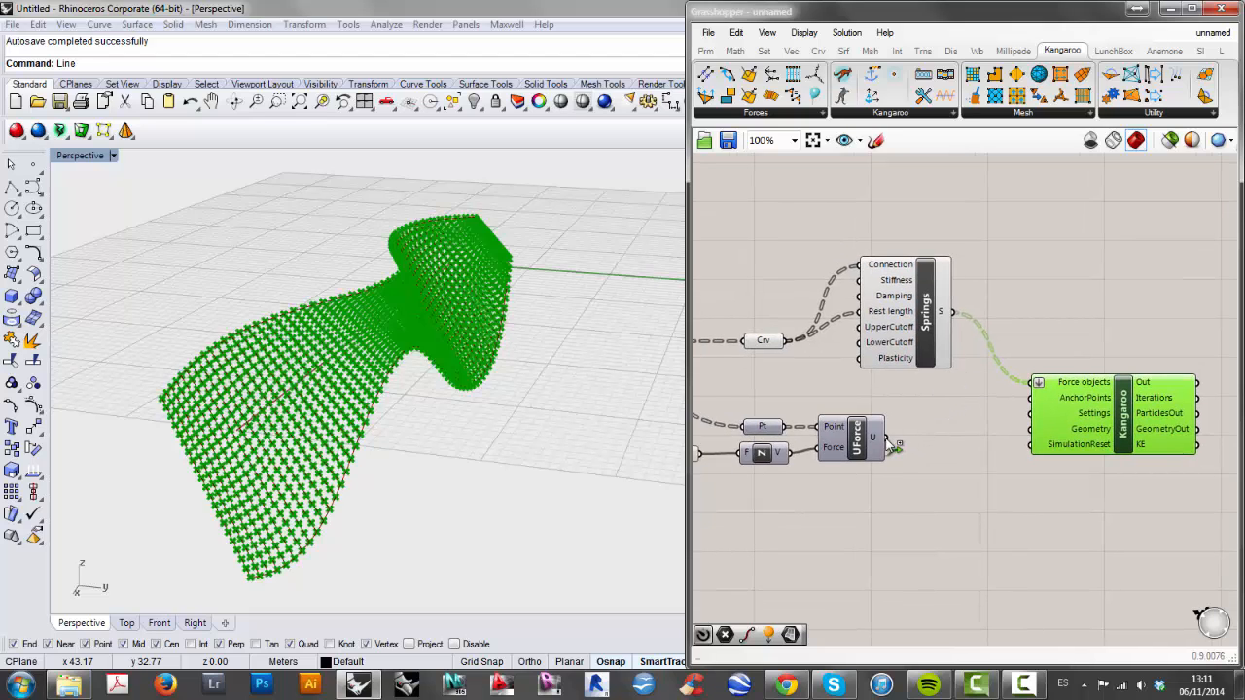
pyautogui.moveTo(893, 445); pyautogui.dragTo(1032, 389)
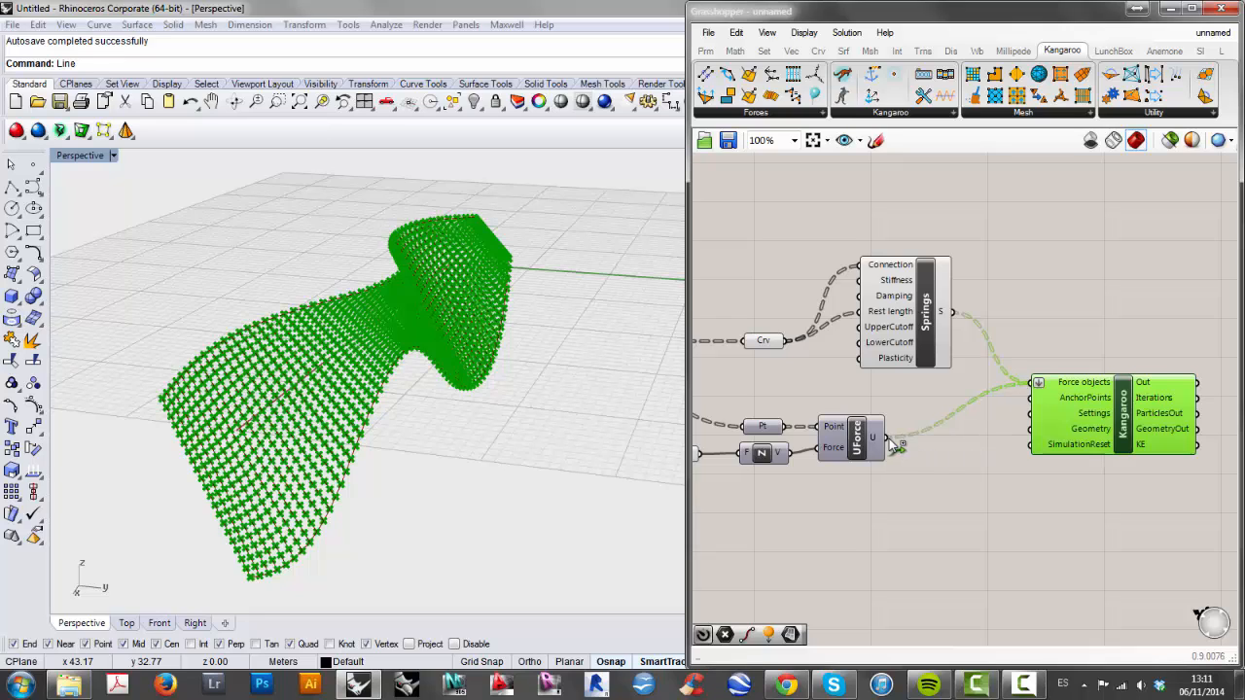
pyautogui.moveTo(893, 446); pyautogui.dragTo(973, 444)
pyautogui.moveTo(950, 470); pyautogui.dragTo(971, 470, button='right')
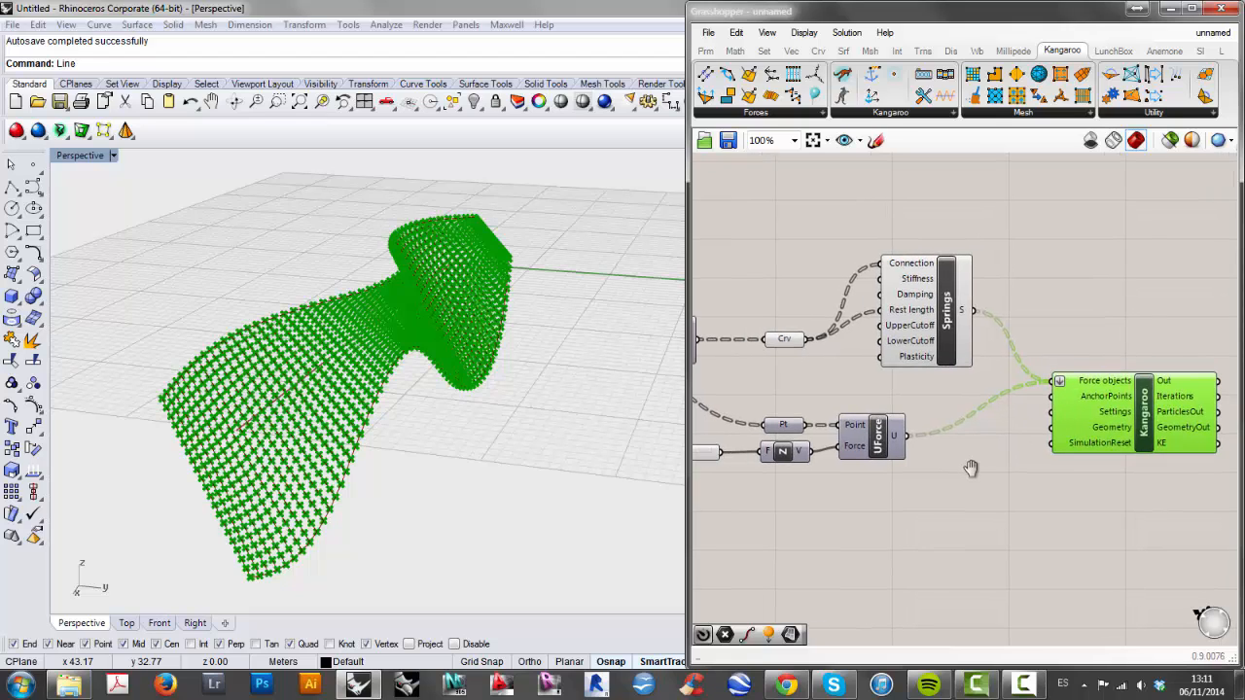
pyautogui.click(785, 344)
pyautogui.moveTo(785, 348); pyautogui.dragTo(1054, 441)
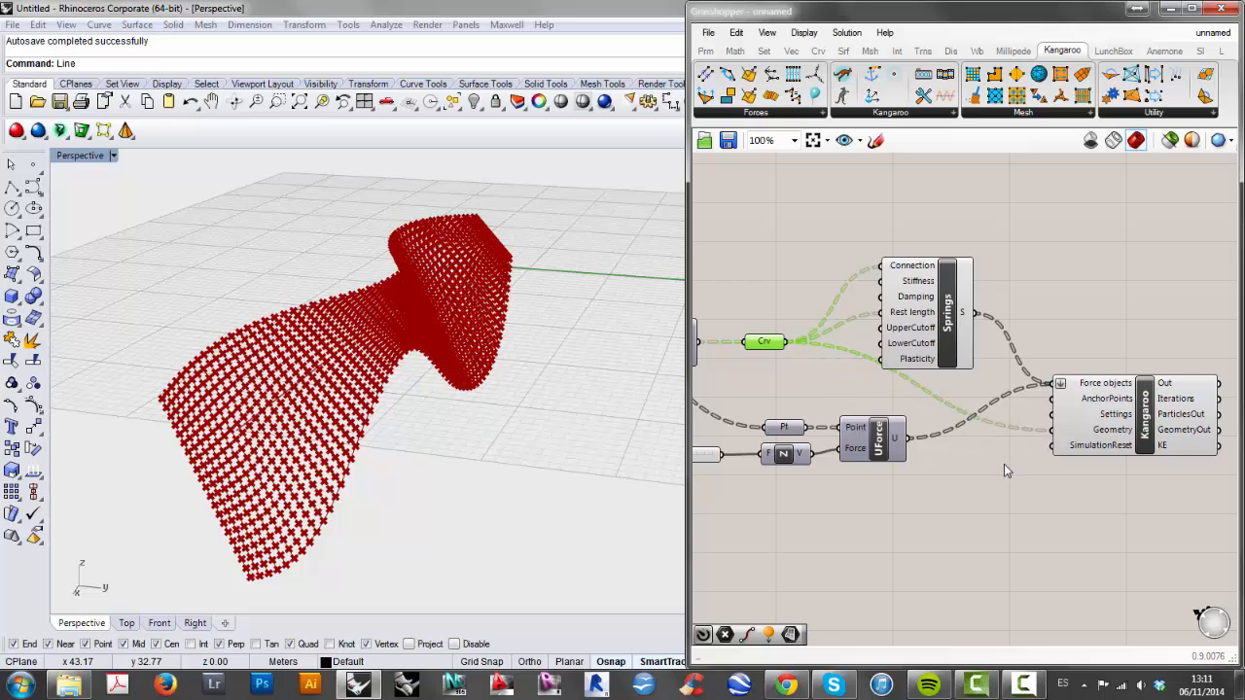
# Add a Timer below the Kangaroo component, set its interval to 20 ms and attach it to Kangaroo.
pyautogui.moveTo(989, 484); pyautogui.dragTo(960, 463, button='right')
pyautogui.doubleClick(960, 465)
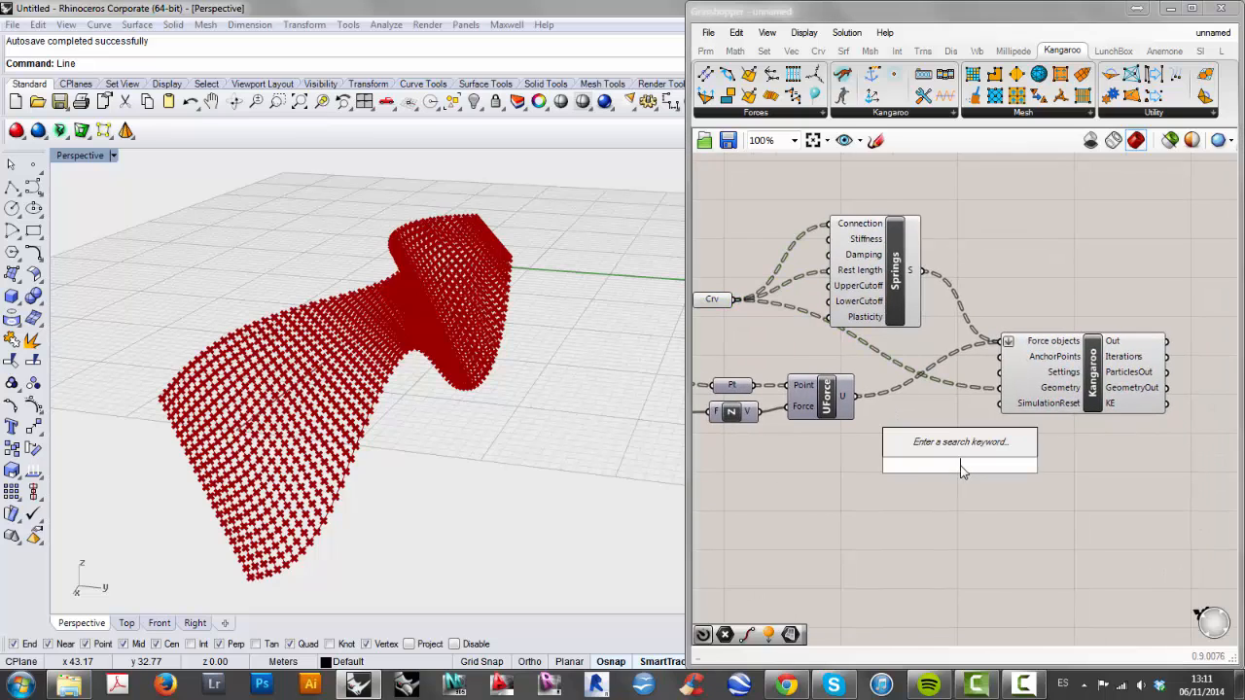
pyautogui.write('timer')
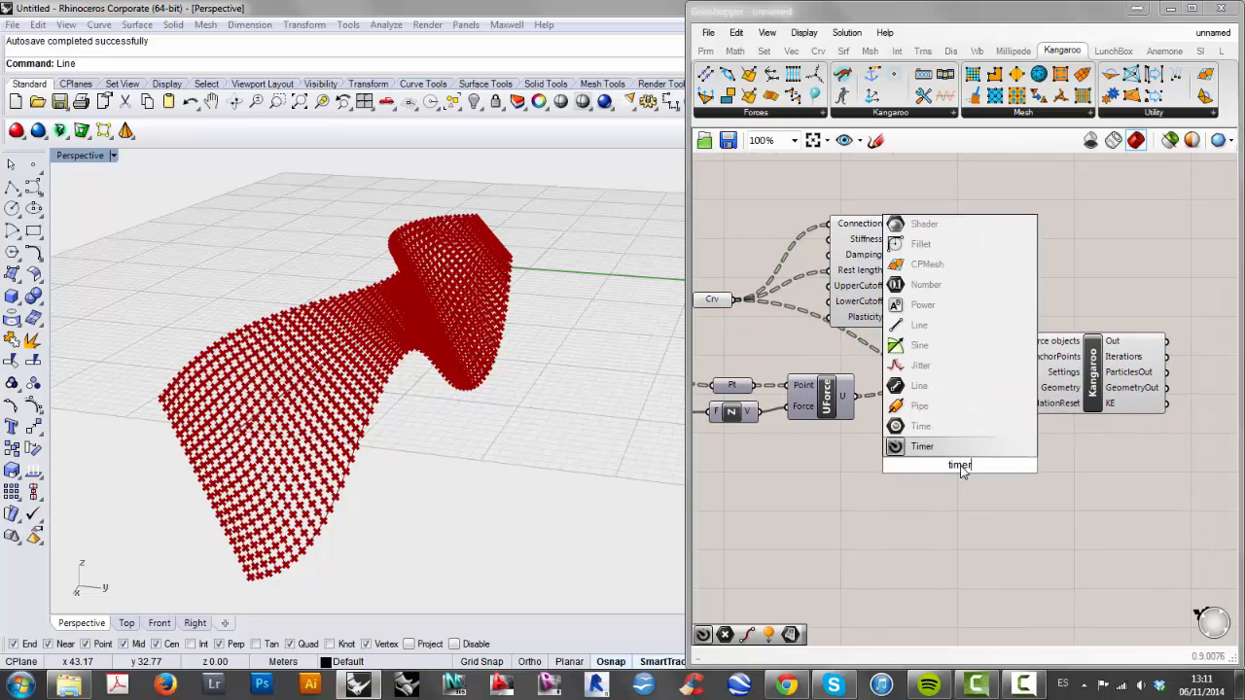
pyautogui.click(928, 450)
pyautogui.moveTo(951, 468); pyautogui.dragTo(1089, 448)
pyautogui.rightClick(1089, 448)
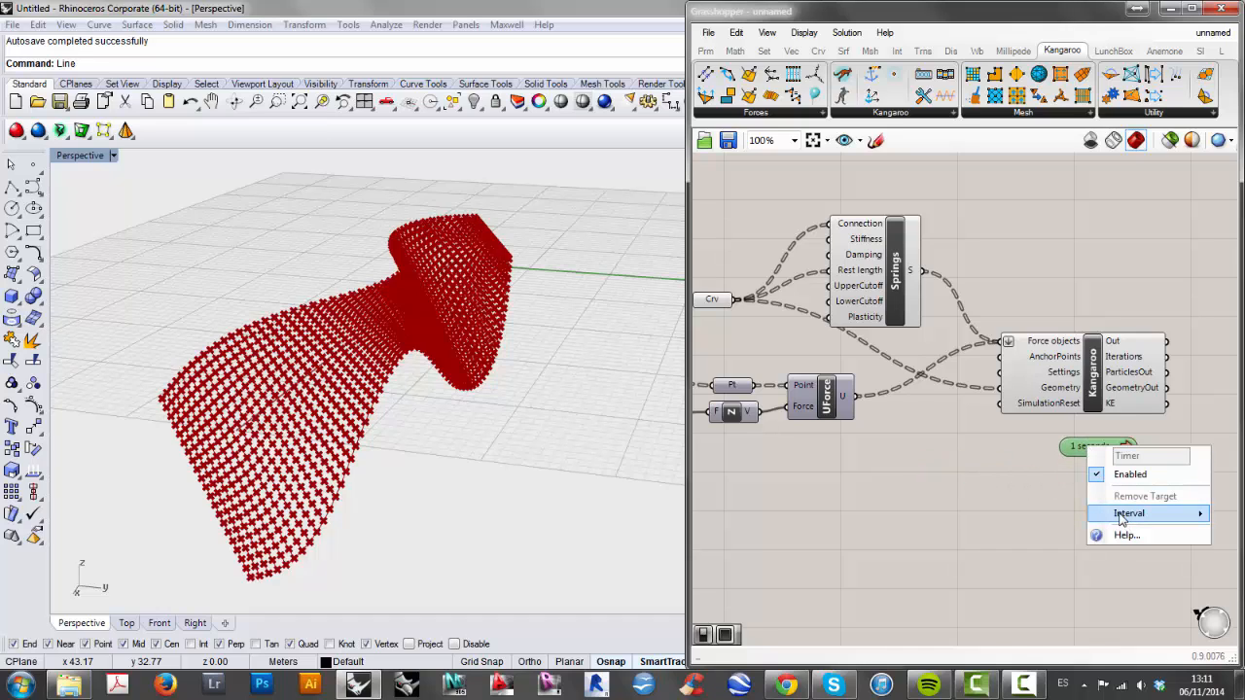
pyautogui.moveTo(1124, 515)
pyautogui.click(1009, 475)
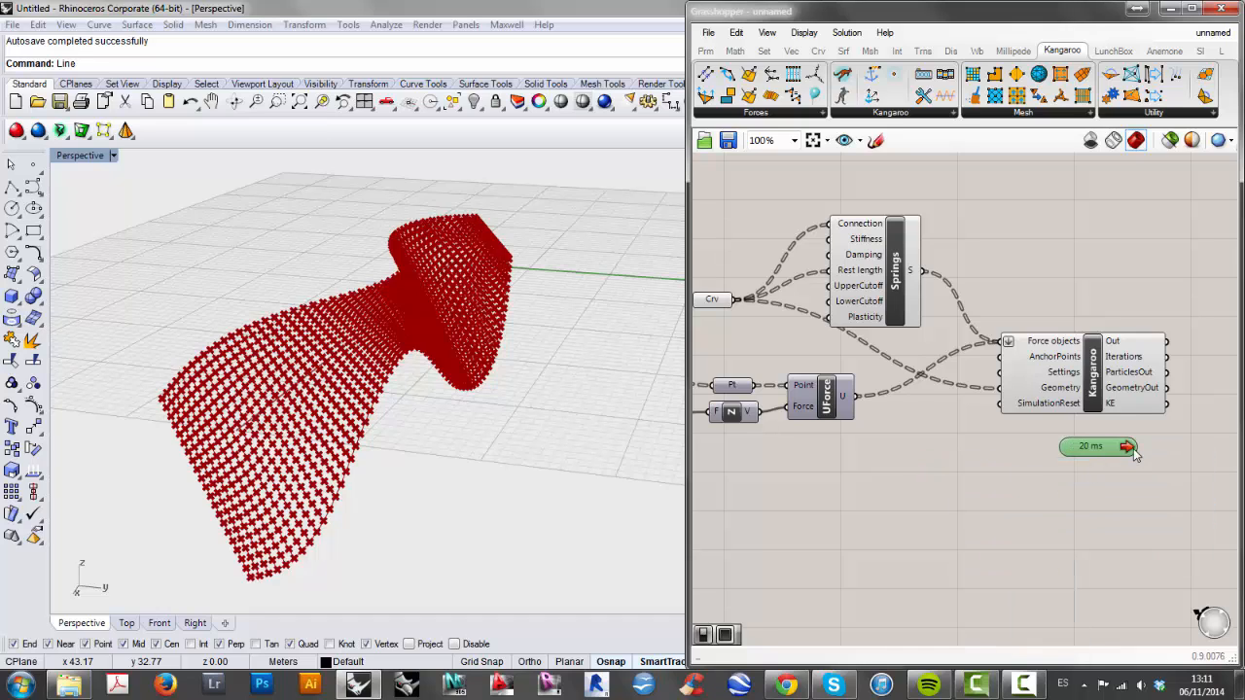
pyautogui.moveTo(1133, 450); pyautogui.dragTo(1144, 430)
pyautogui.moveTo(1097, 464); pyautogui.dragTo(1099, 453)
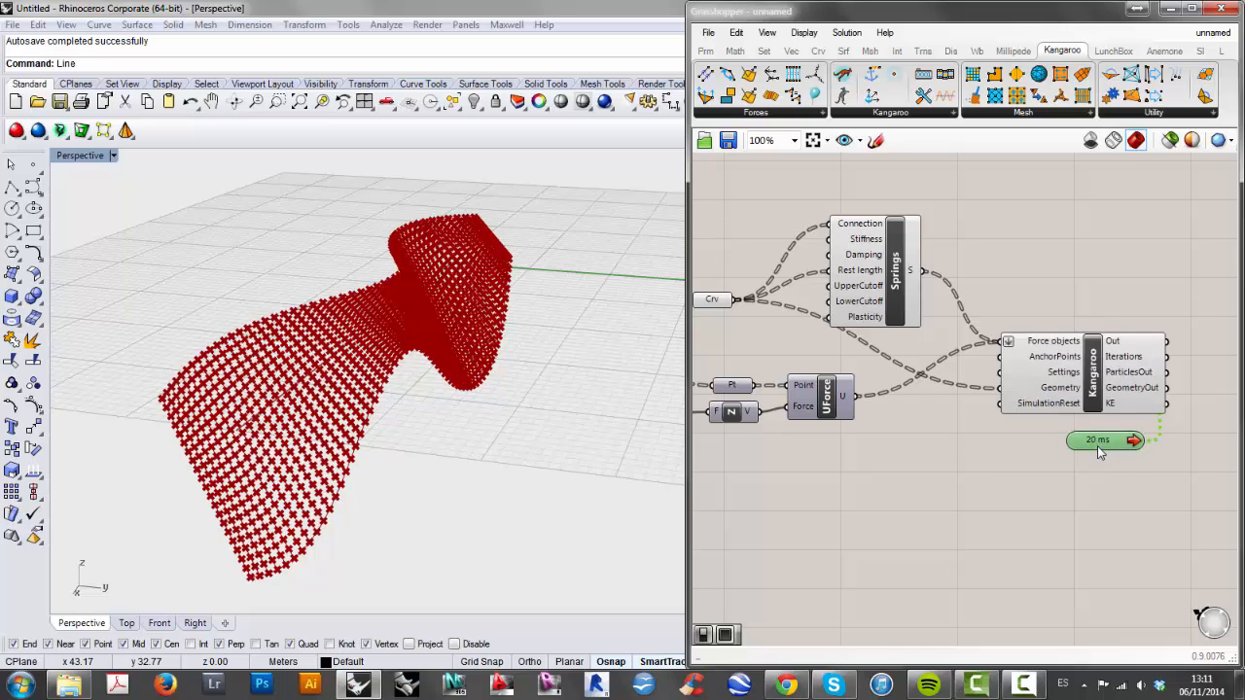
# Add a Boolean Toggle, set it to True and connect it to Kangaroo's SimulationReset input.
pyautogui.doubleClick(968, 486)
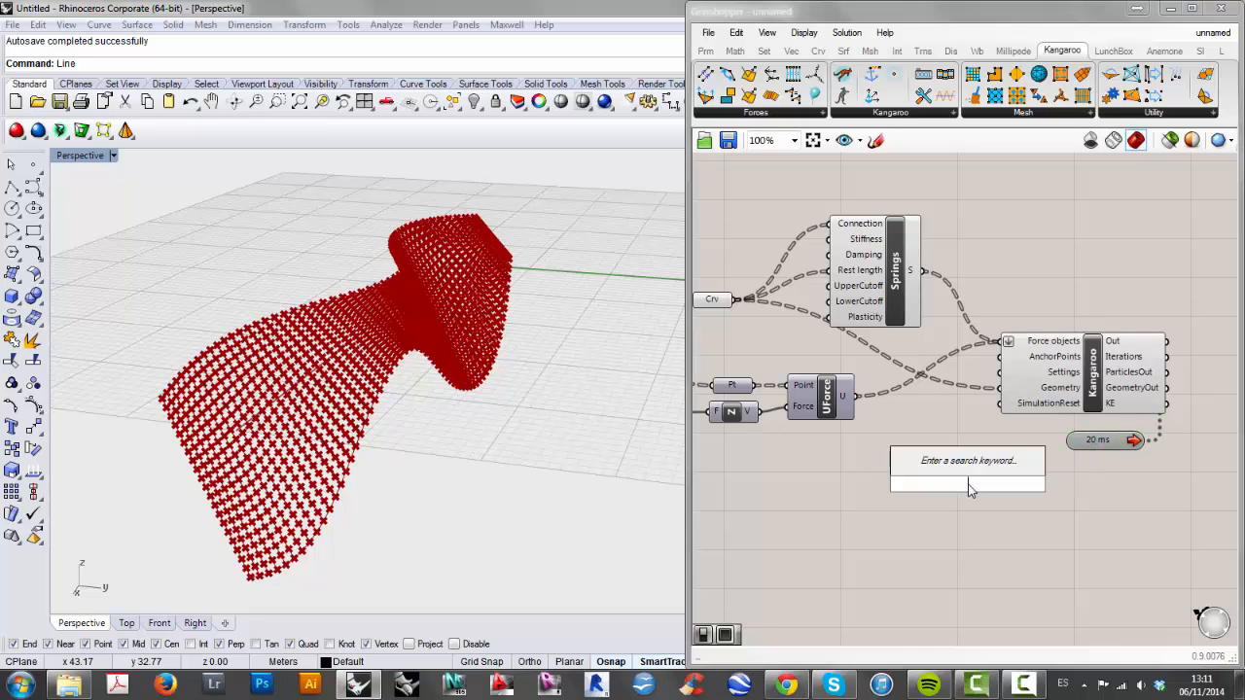
pyautogui.write('boo')
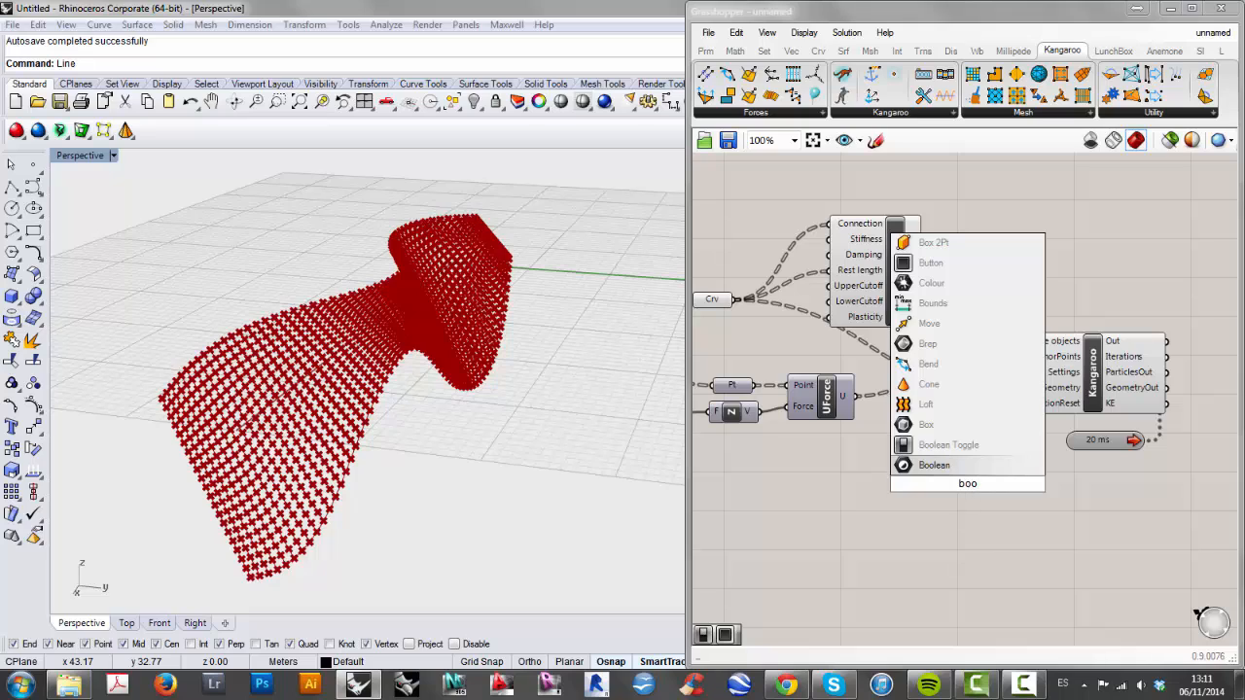
pyautogui.click(958, 447)
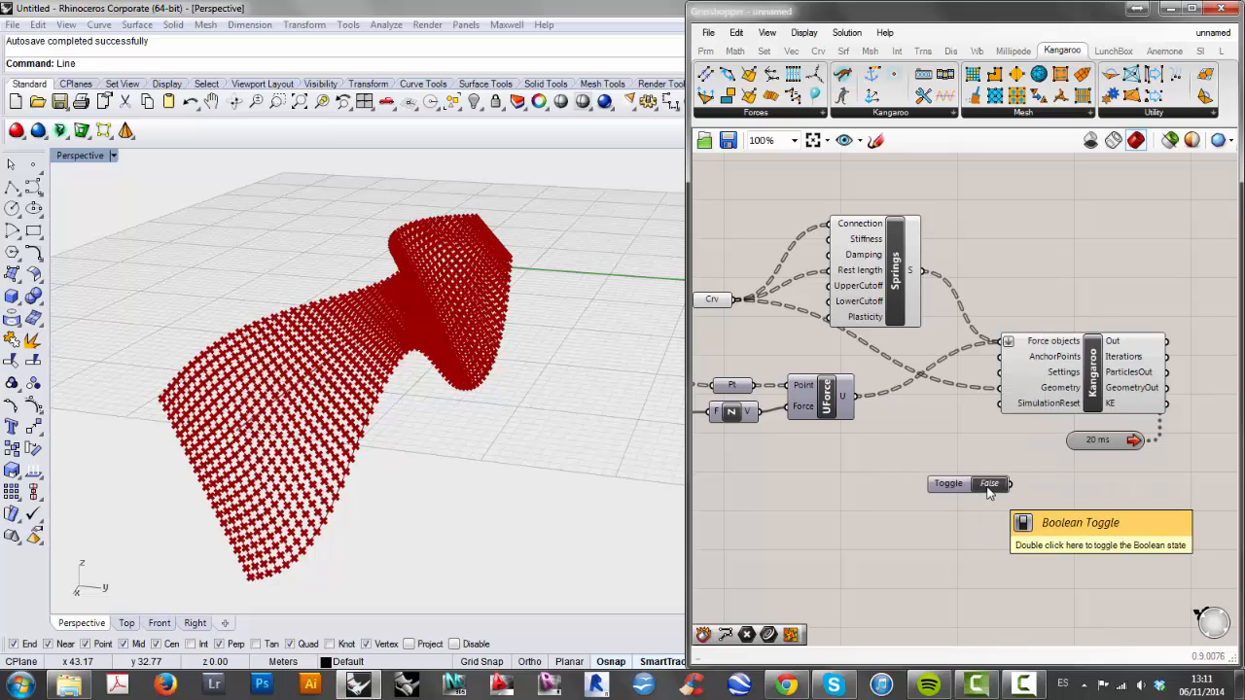
pyautogui.doubleClick(988, 489)
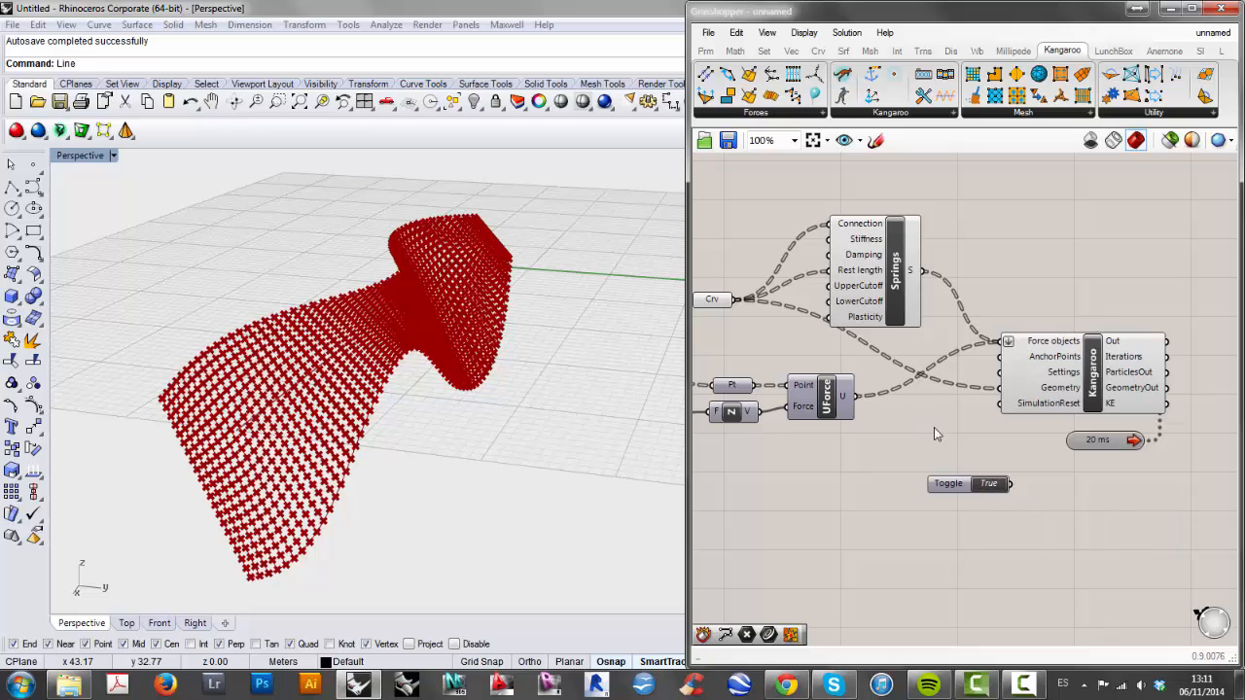
pyautogui.moveTo(949, 489); pyautogui.dragTo(941, 487)
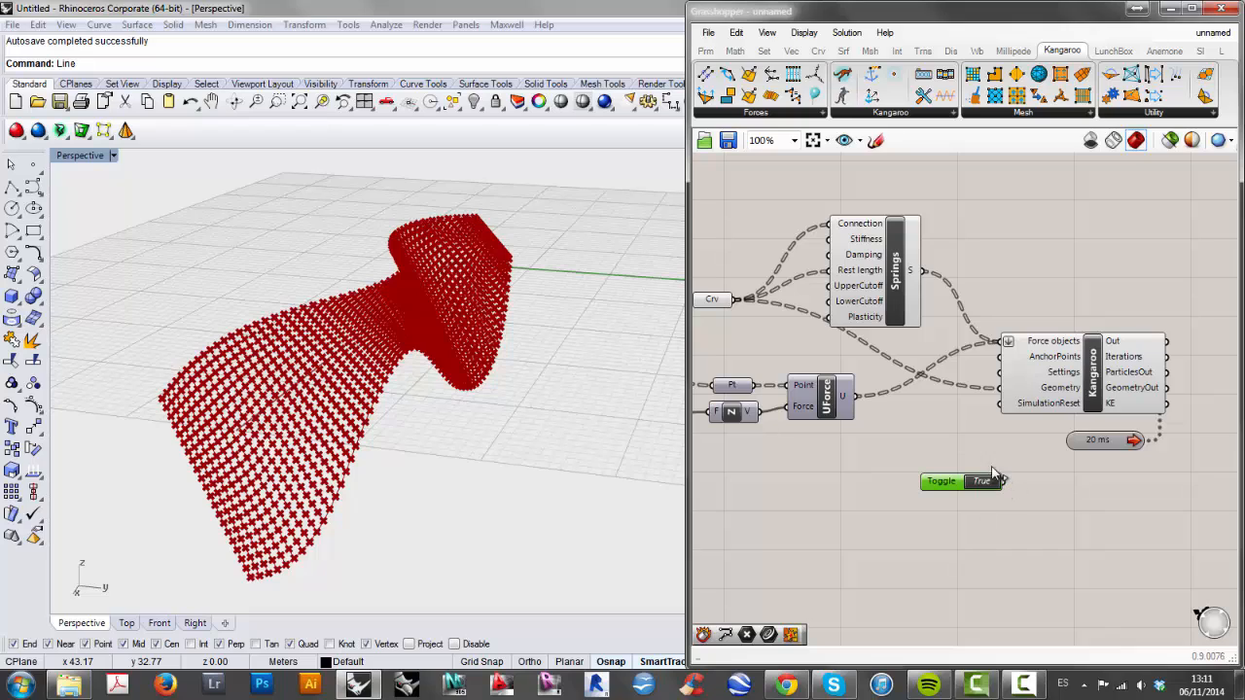
pyautogui.moveTo(954, 486); pyautogui.dragTo(951, 462)
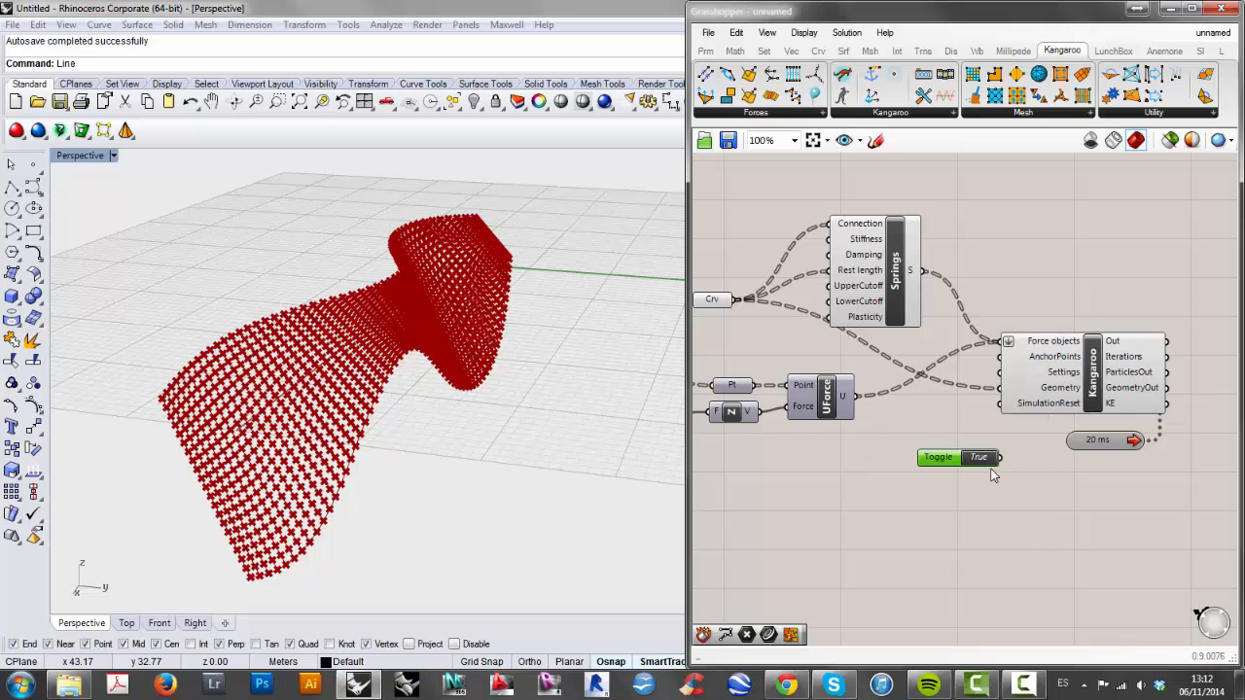
pyautogui.moveTo(1002, 457); pyautogui.dragTo(999, 405)
# Add a new Point parameter below the Factor slider.
pyautogui.moveTo(850, 518); pyautogui.dragTo(860, 521, button='right')
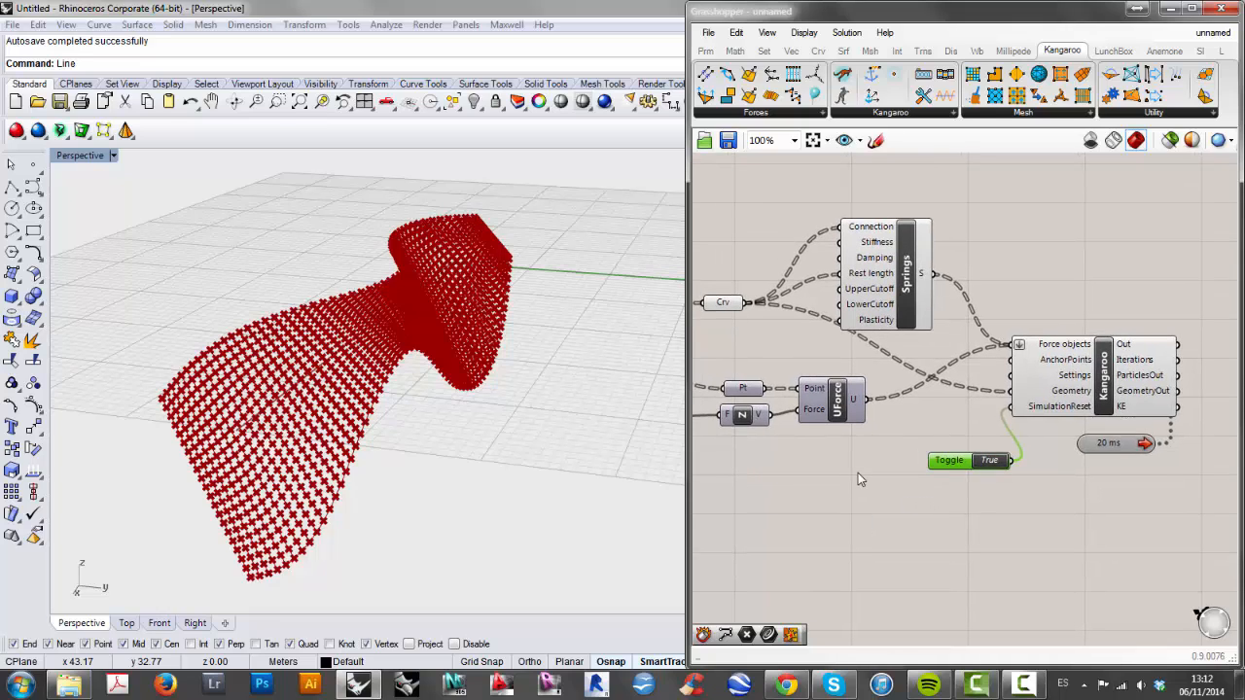
pyautogui.moveTo(846, 480); pyautogui.dragTo(886, 473, button='right')
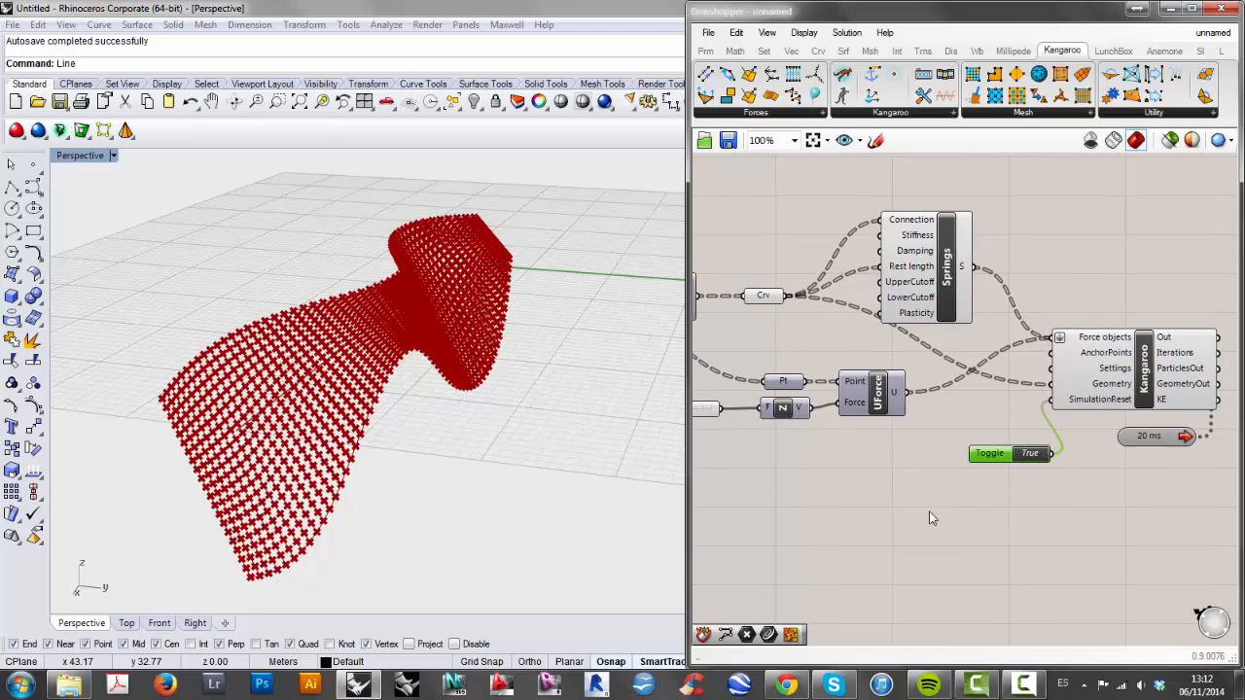
pyautogui.moveTo(865, 520); pyautogui.dragTo(934, 512, button='right')
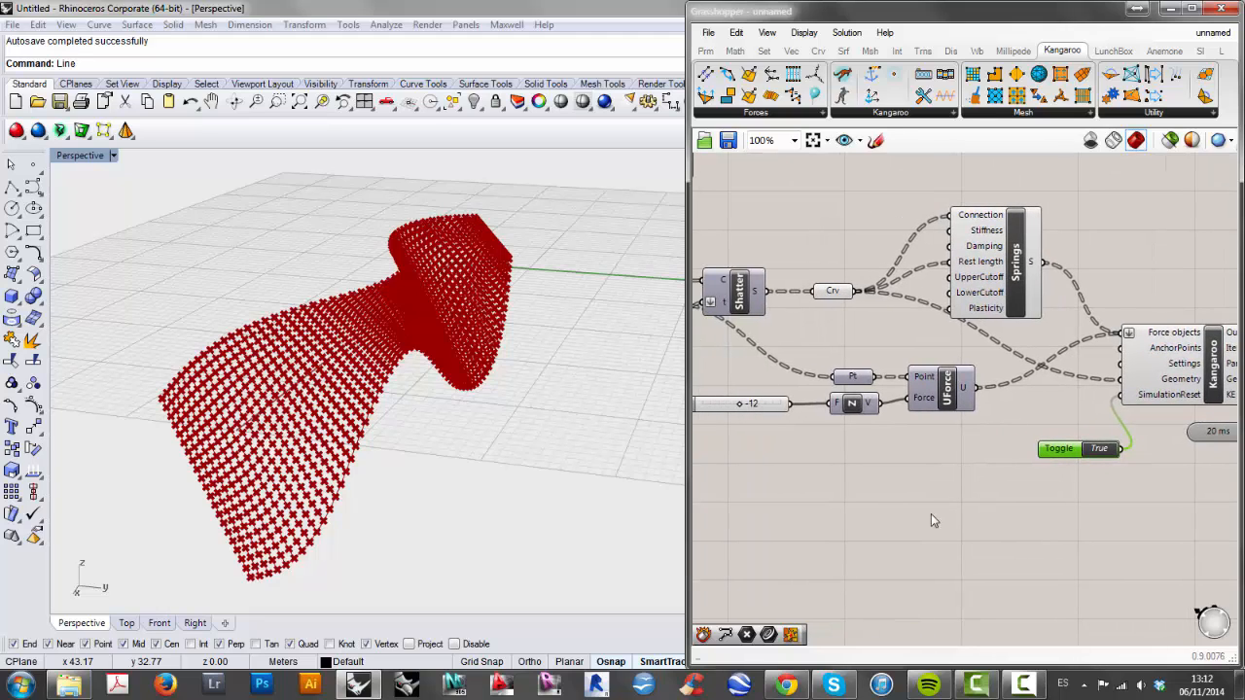
pyautogui.moveTo(899, 495); pyautogui.dragTo(979, 496, button='right')
pyautogui.scroll(-1, 944, 489)
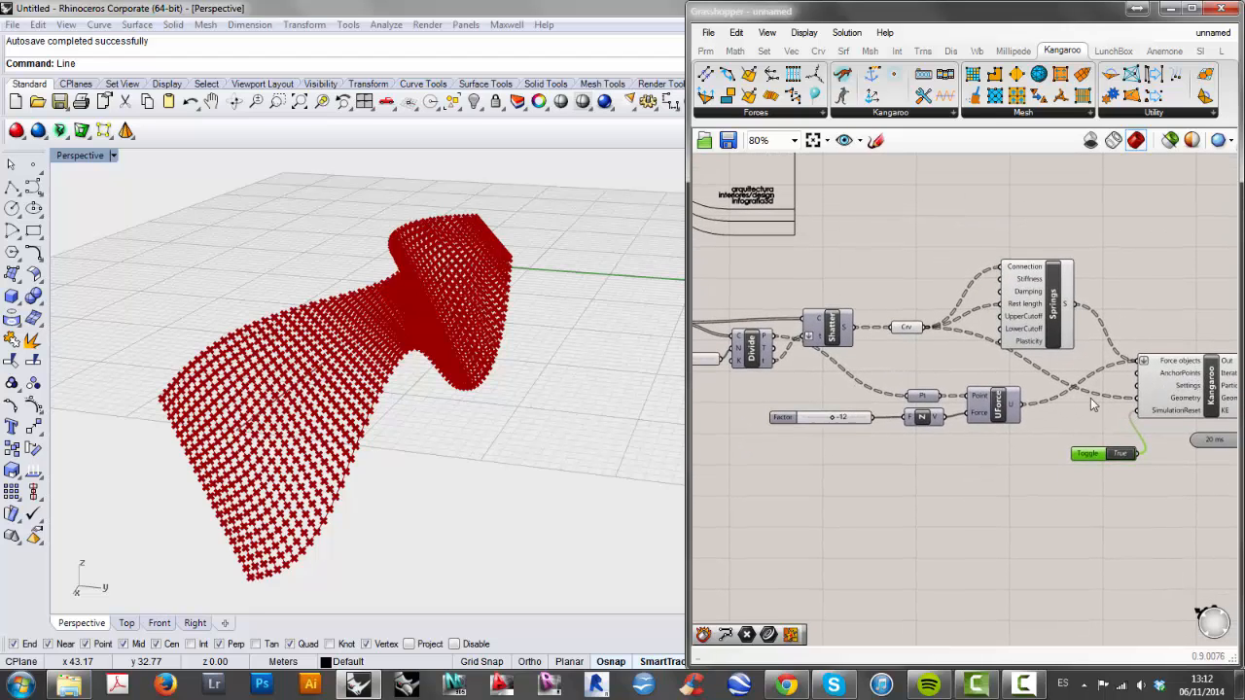
pyautogui.moveTo(898, 496); pyautogui.dragTo(1021, 481, button='right')
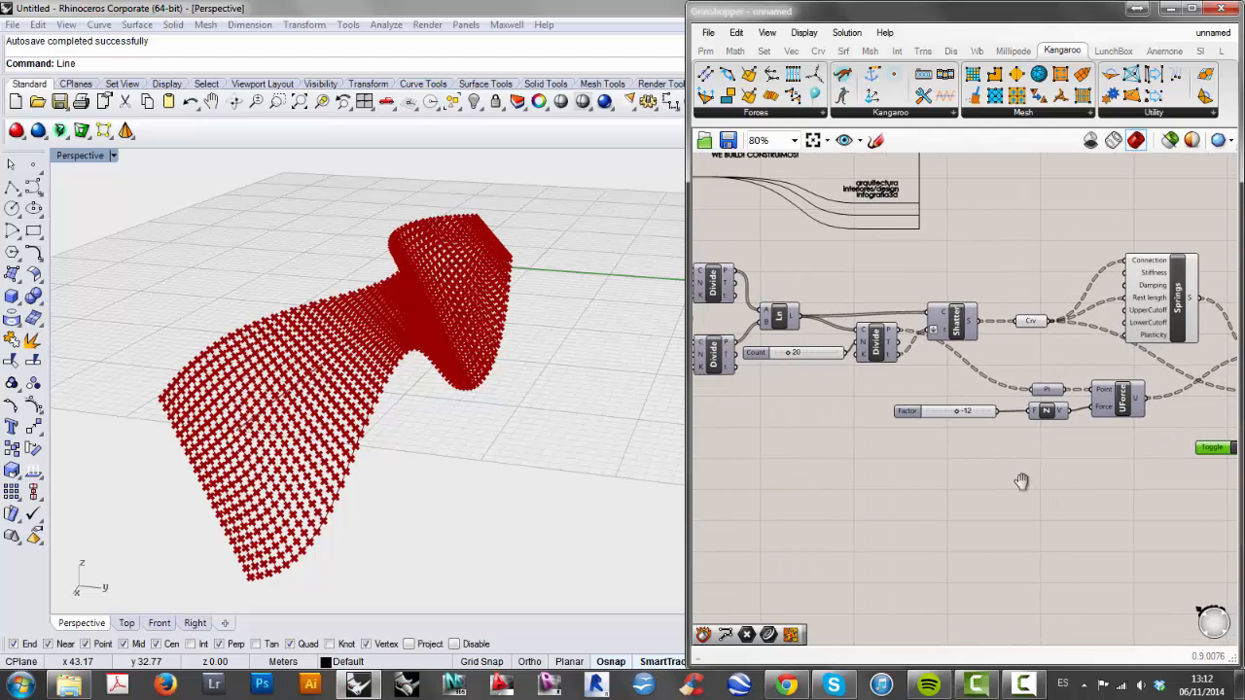
pyautogui.doubleClick(926, 483)
pyautogui.write('poin')
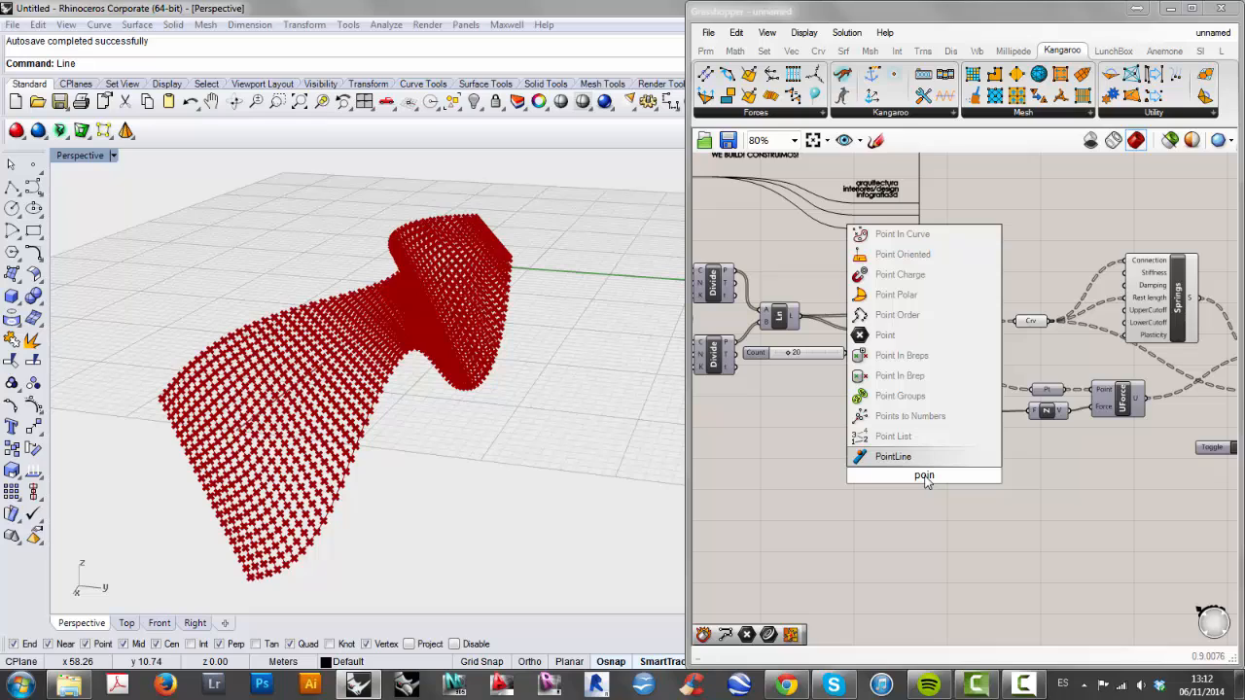
pyautogui.click(887, 337)
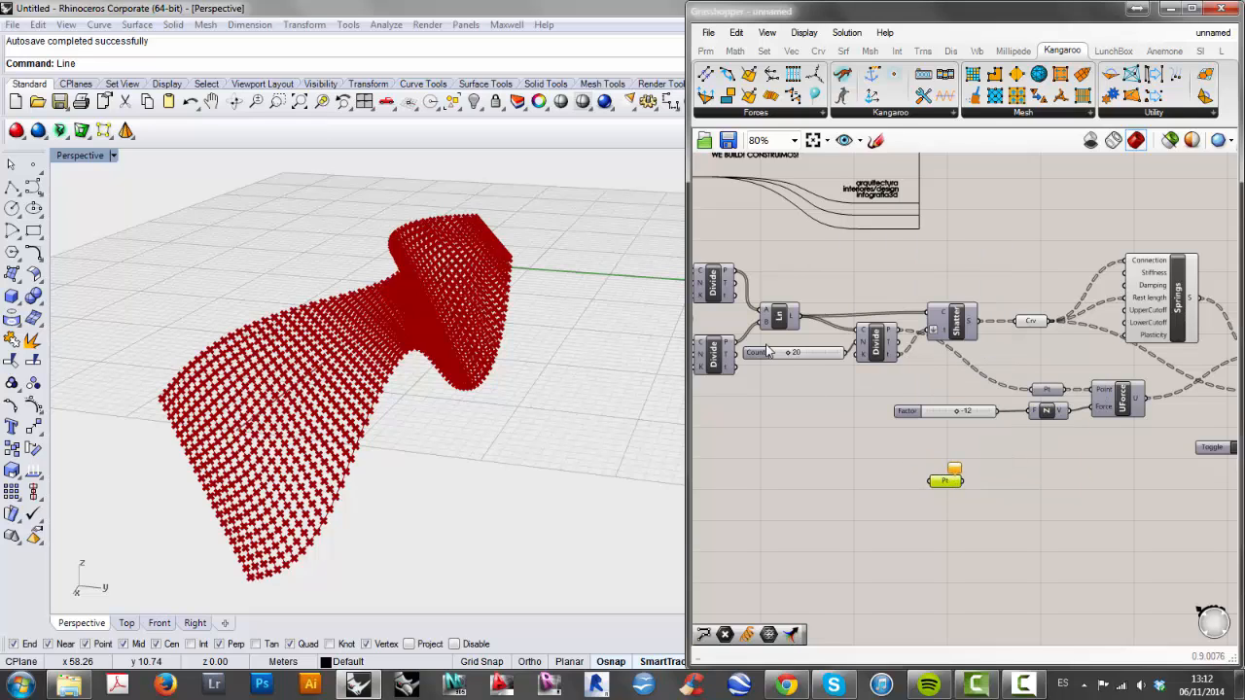
pyautogui.moveTo(954, 488); pyautogui.dragTo(989, 487)
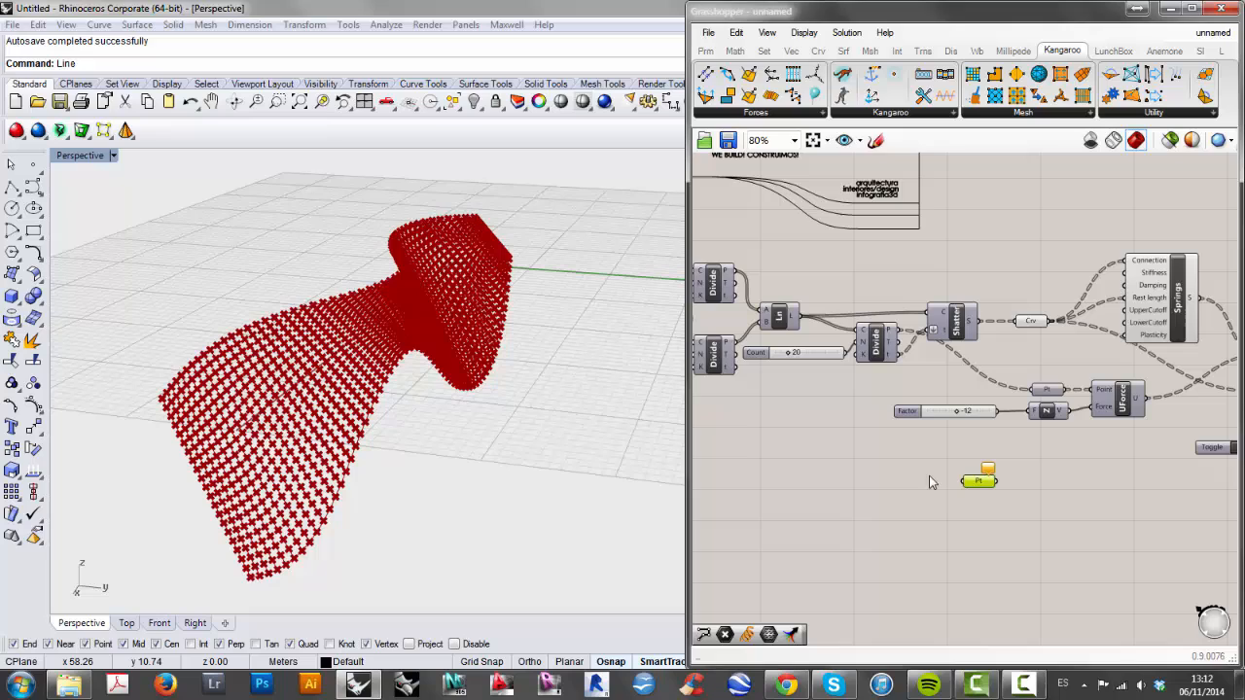
# Add a Merge component before the new Point parameter and connect the P outputs of the first two Divide components to D1 and D2.
pyautogui.doubleClick(849, 468)
pyautogui.write('merge')
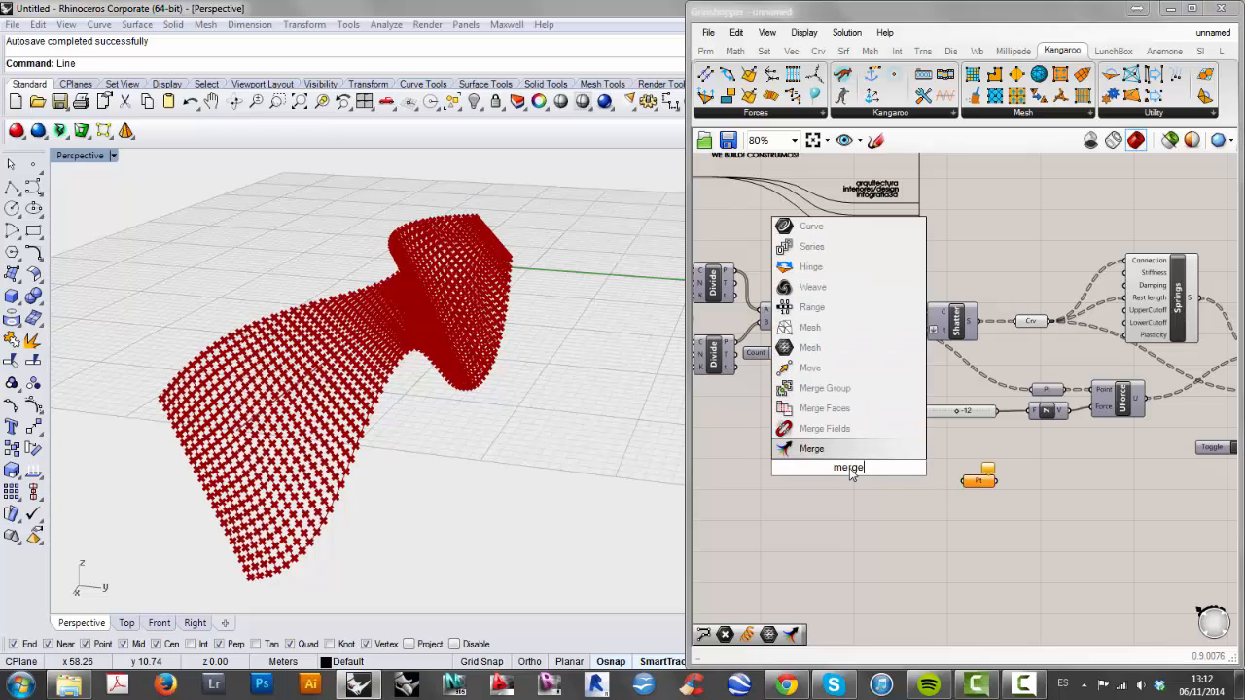
pyautogui.click(847, 453)
pyautogui.moveTo(848, 467); pyautogui.dragTo(899, 476)
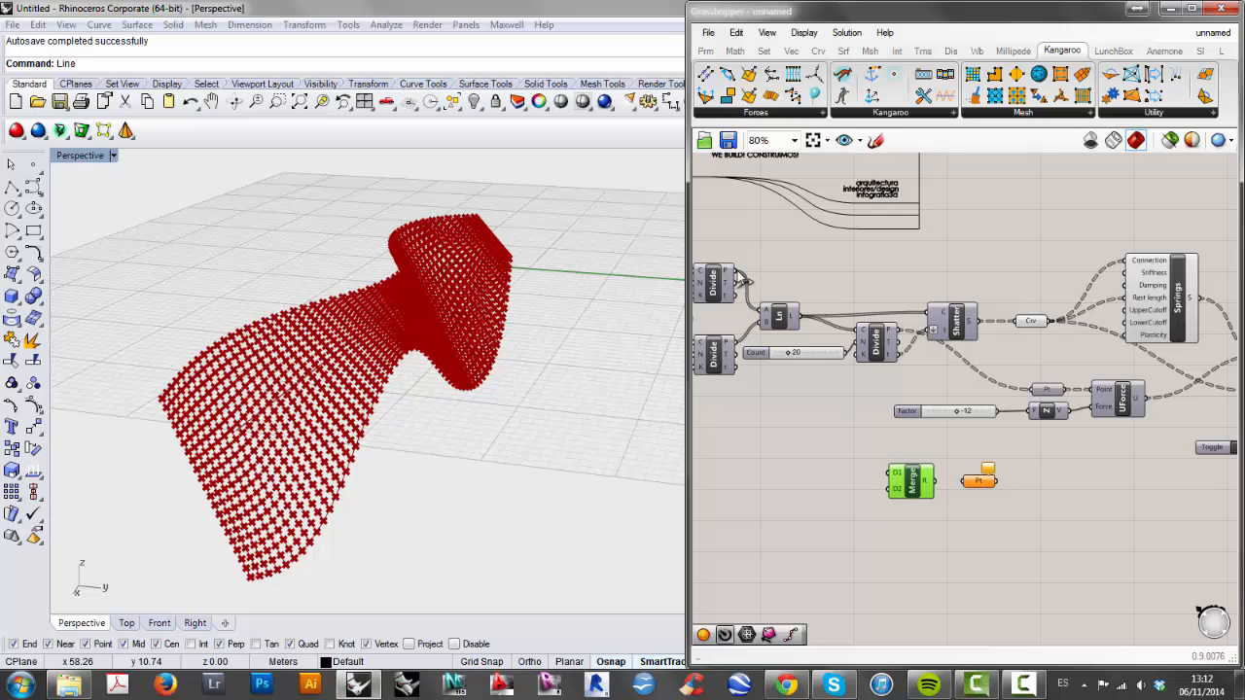
pyautogui.moveTo(738, 273); pyautogui.dragTo(892, 474)
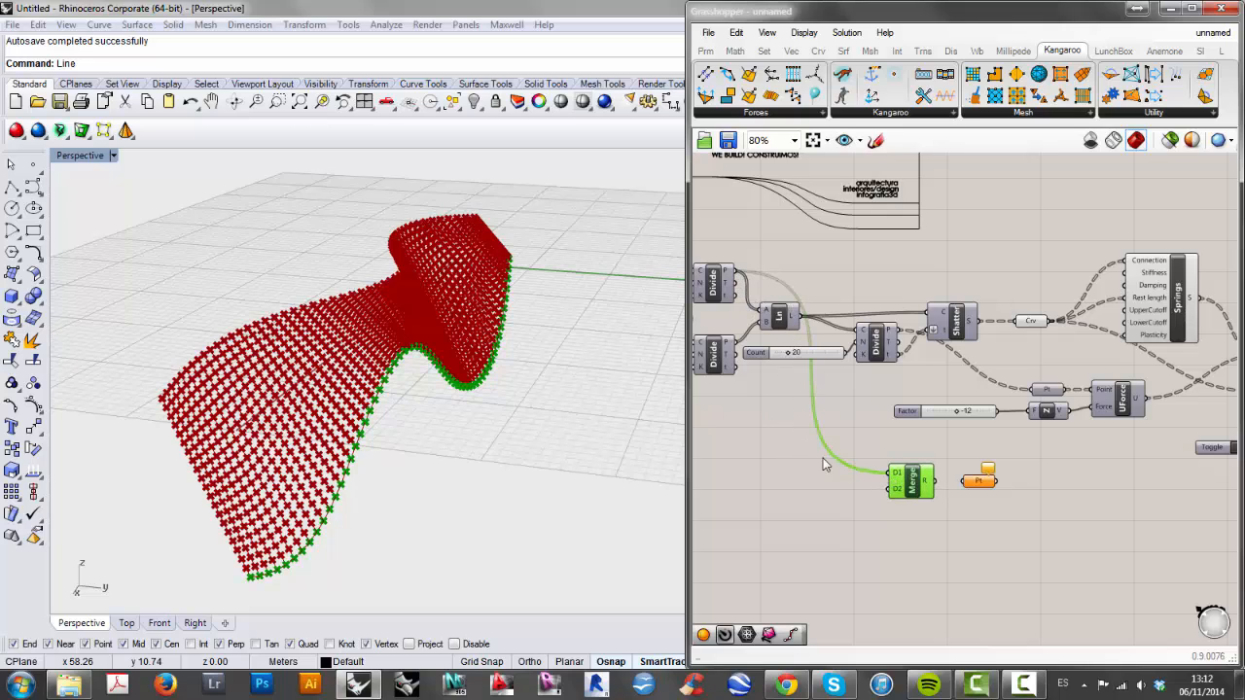
pyautogui.moveTo(737, 344); pyautogui.dragTo(889, 487)
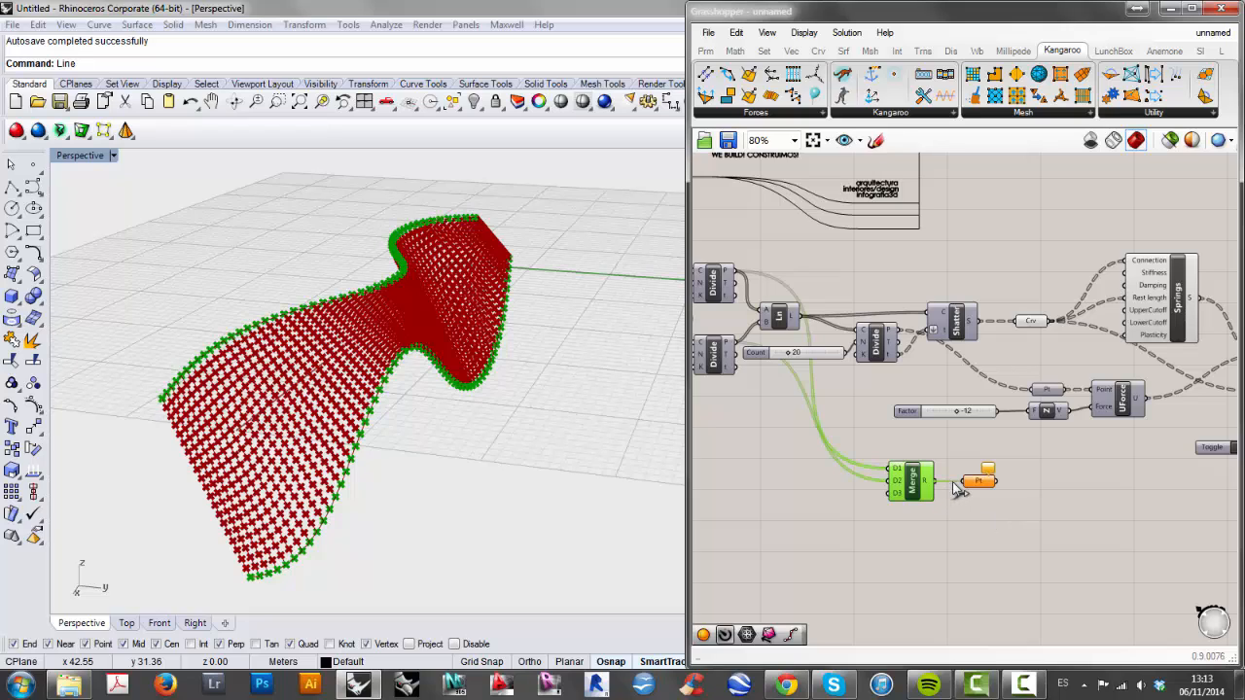
# Connect Merge's output to the new Point parameter, move that parameter closer to Kangaroo and connect it to the AnchorPoints input.
pyautogui.moveTo(960, 491); pyautogui.dragTo(1121, 485)
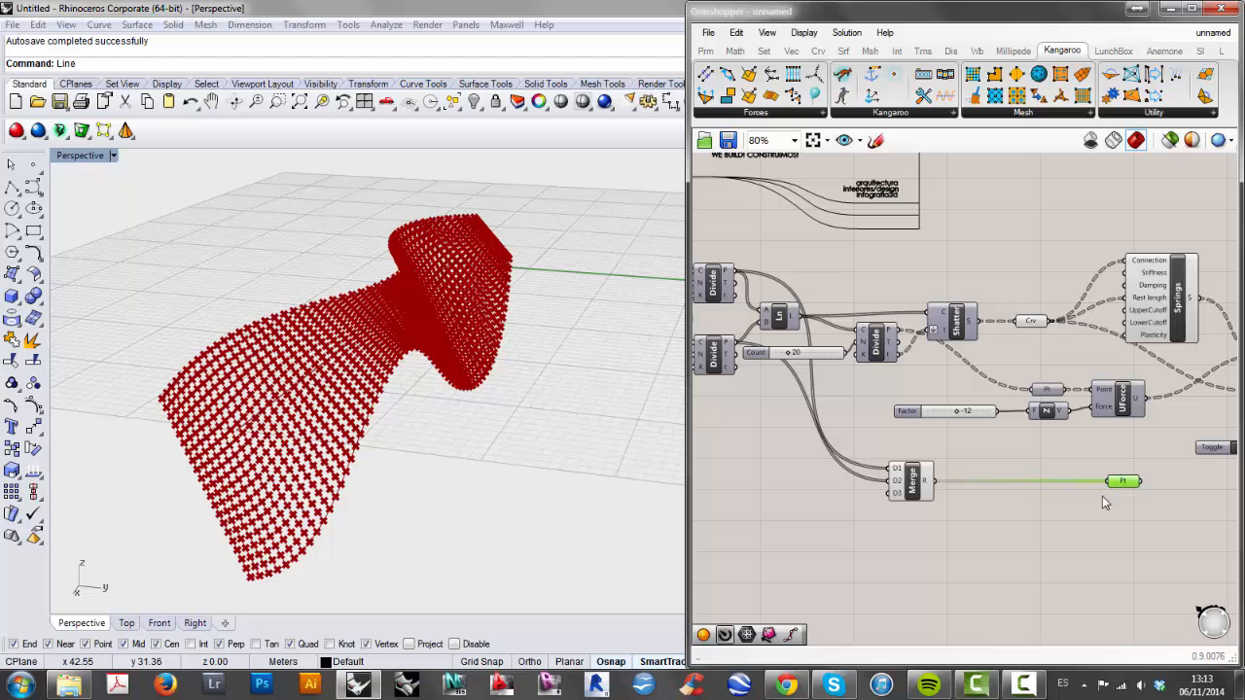
pyautogui.moveTo(1052, 495); pyautogui.dragTo(858, 488, button='right')
pyautogui.moveTo(1034, 518); pyautogui.dragTo(903, 509, button='right')
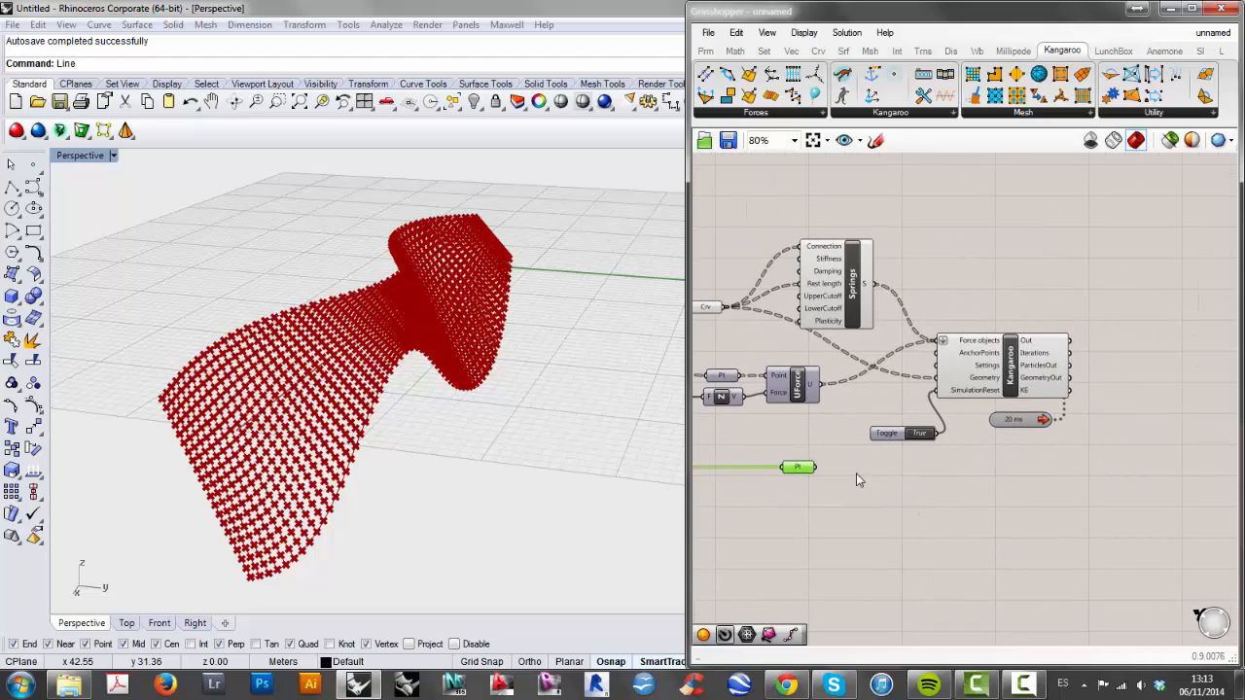
pyautogui.moveTo(819, 469); pyautogui.dragTo(932, 363)
pyautogui.moveTo(943, 505); pyautogui.dragTo(976, 503, button='right')
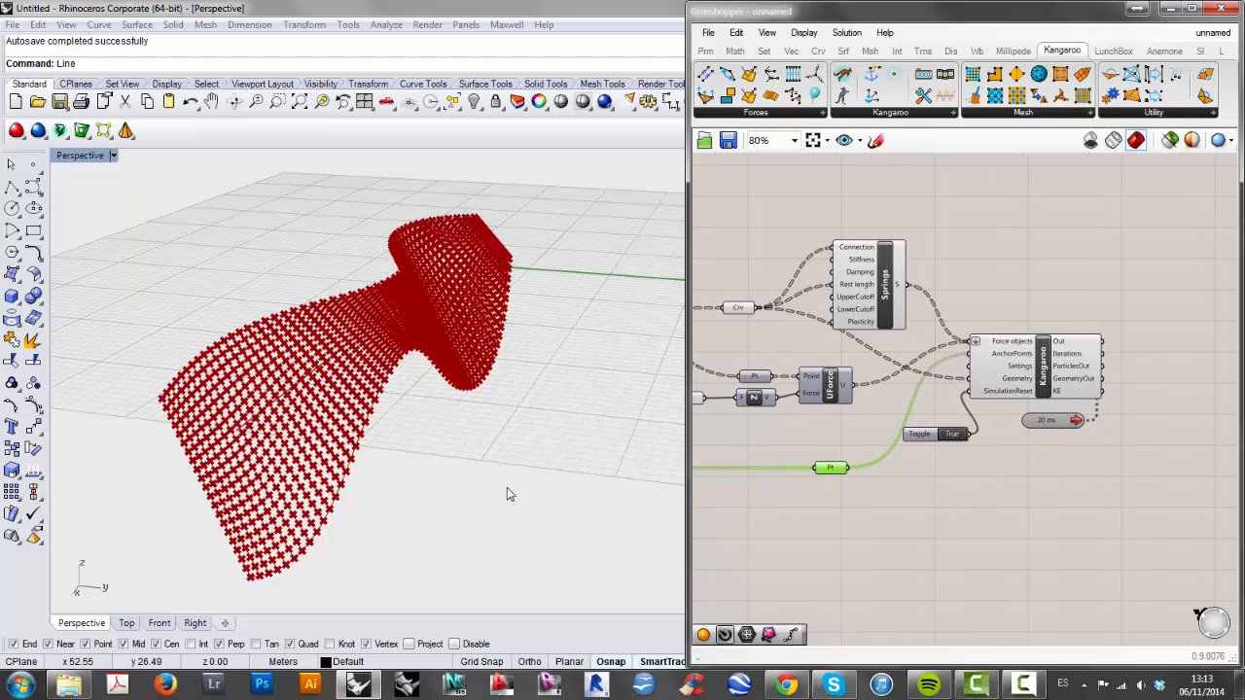
pyautogui.moveTo(507, 489)
pyautogui.mouseDown(button='right')
pyautogui.moveTo(464, 461)
pyautogui.moveTo(509, 442)
pyautogui.moveTo(516, 467)
pyautogui.moveTo(473, 466)
pyautogui.moveTo(491, 478)
pyautogui.mouseUp(button='right')
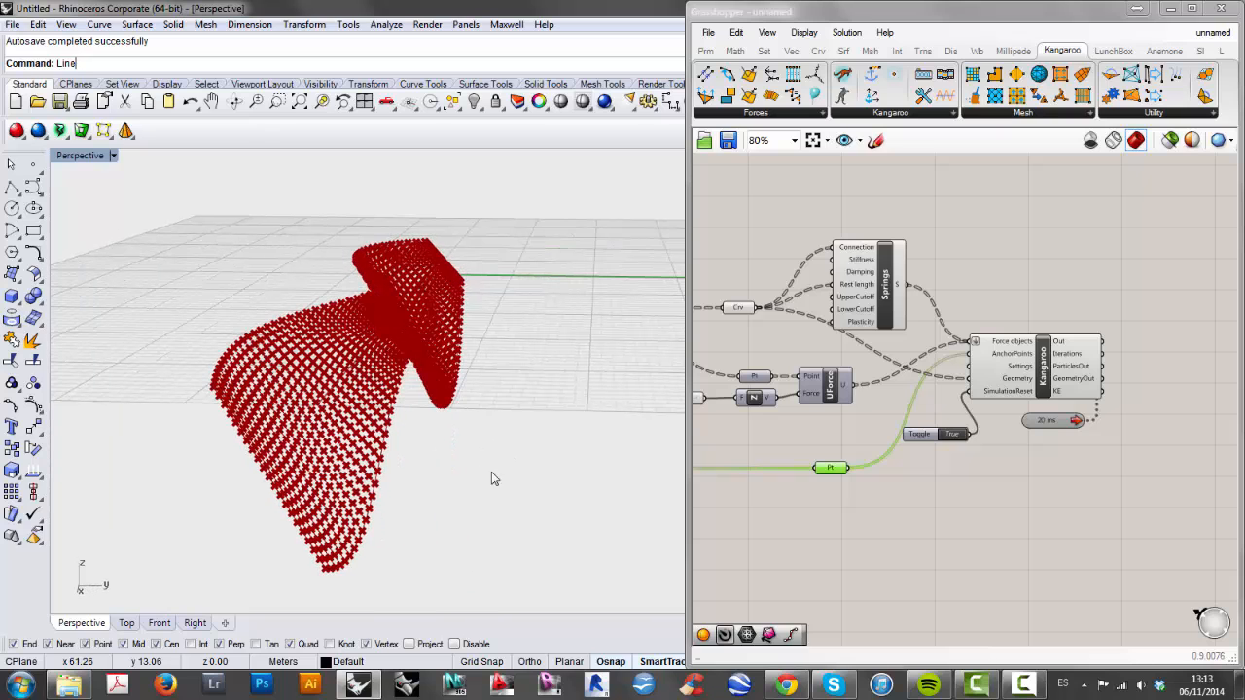
# Set the SimulationReset toggle to False to run the simulation and turn off the preview of the Curve parameter after Shatter.
pyautogui.doubleClick(954, 434)
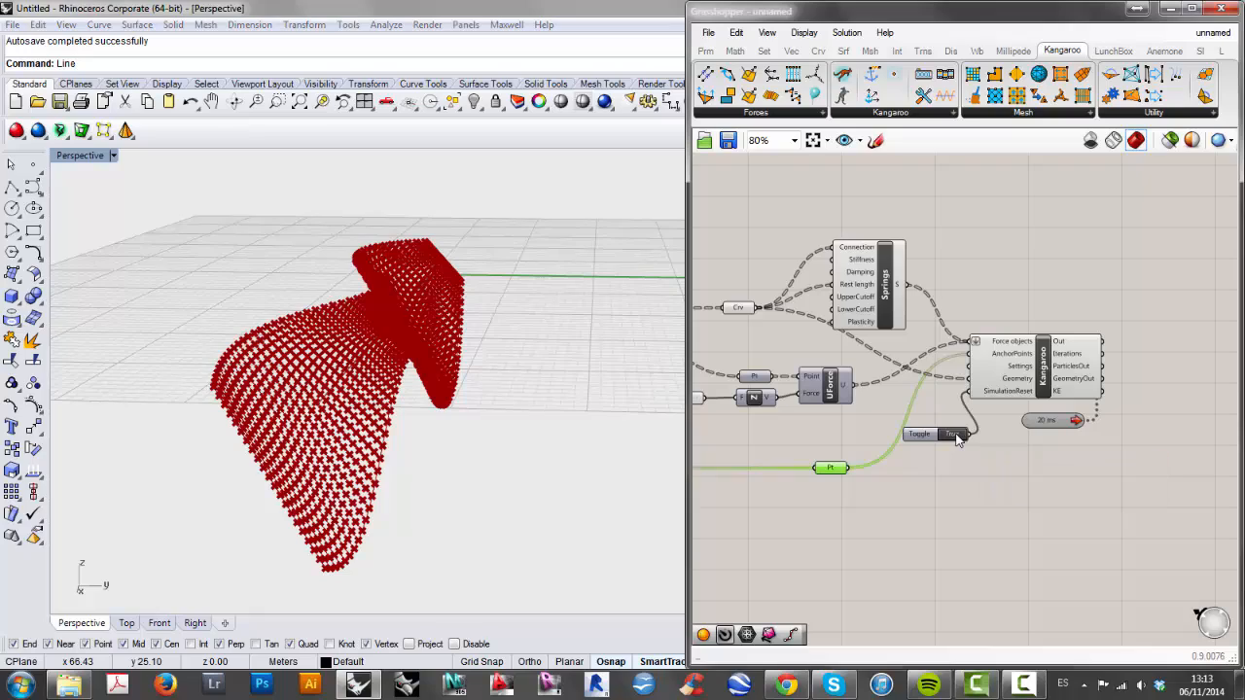
pyautogui.moveTo(485, 485); pyautogui.dragTo(560, 475, button='right')
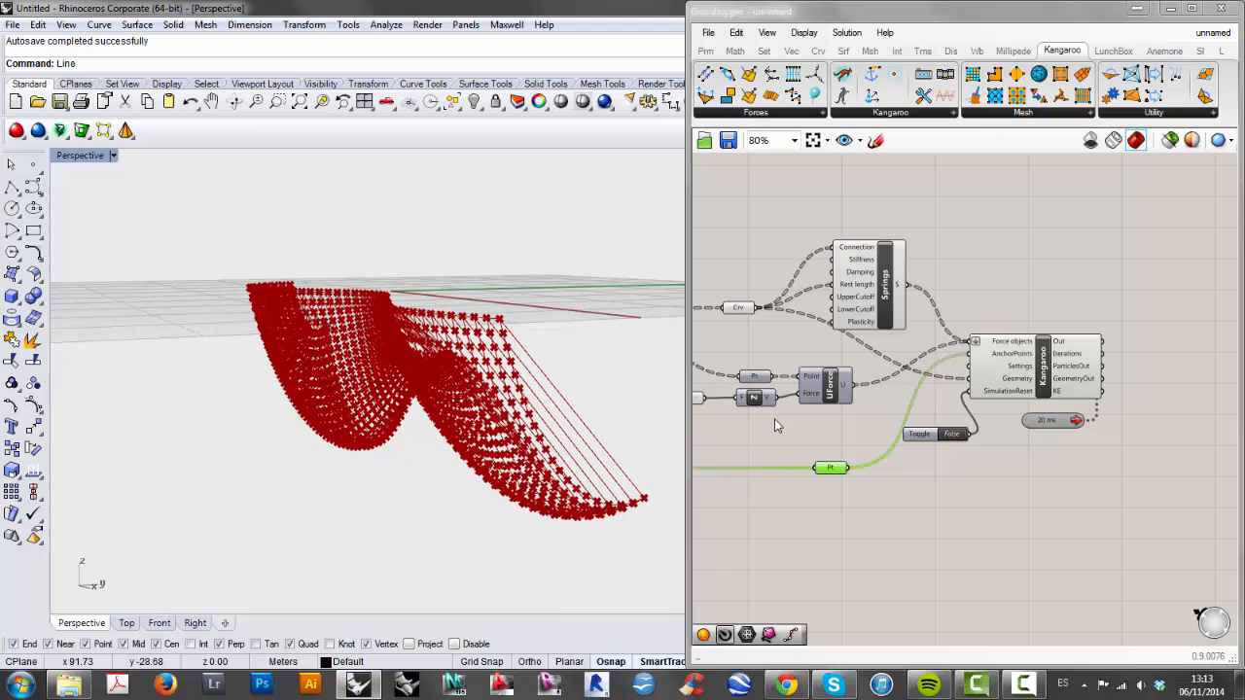
pyautogui.moveTo(776, 425); pyautogui.dragTo(803, 394, button='right')
pyautogui.rightClick(788, 328)
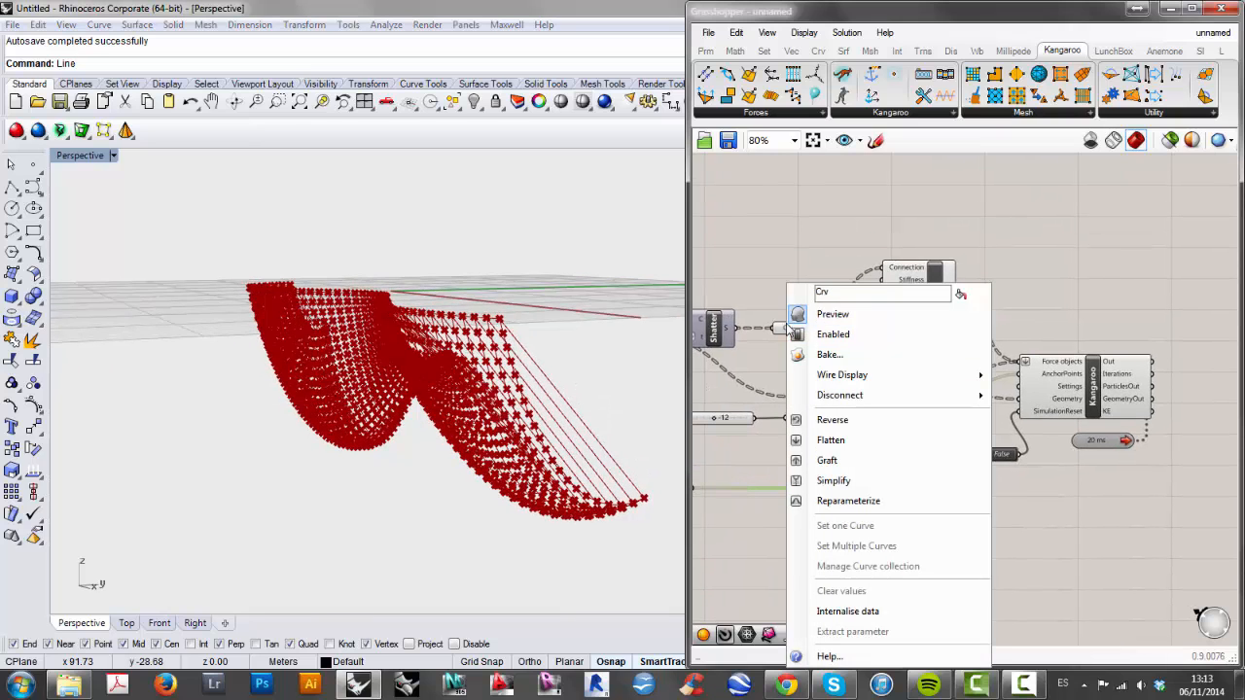
pyautogui.click(827, 315)
pyautogui.moveTo(560, 400); pyautogui.dragTo(476, 422, button='right')
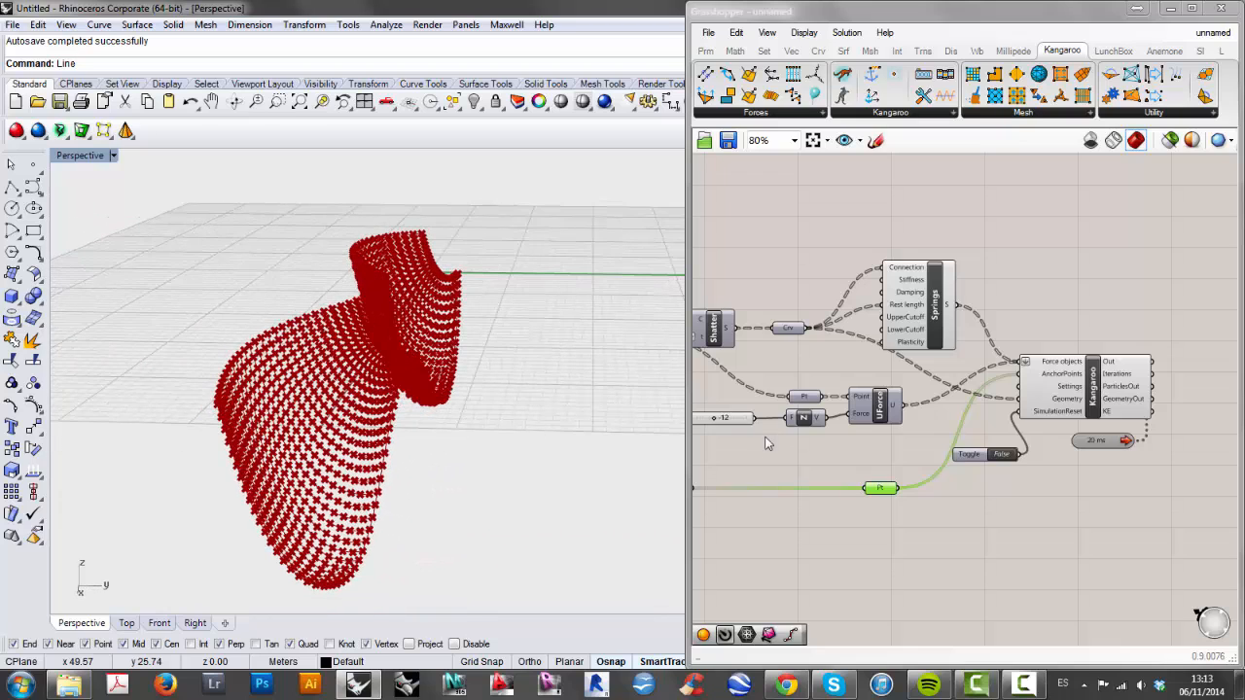
# Set the Factor slider of the Z-direction force to 26.
pyautogui.moveTo(740, 445); pyautogui.dragTo(812, 445, button='right')
pyautogui.scroll(4, 780, 425)
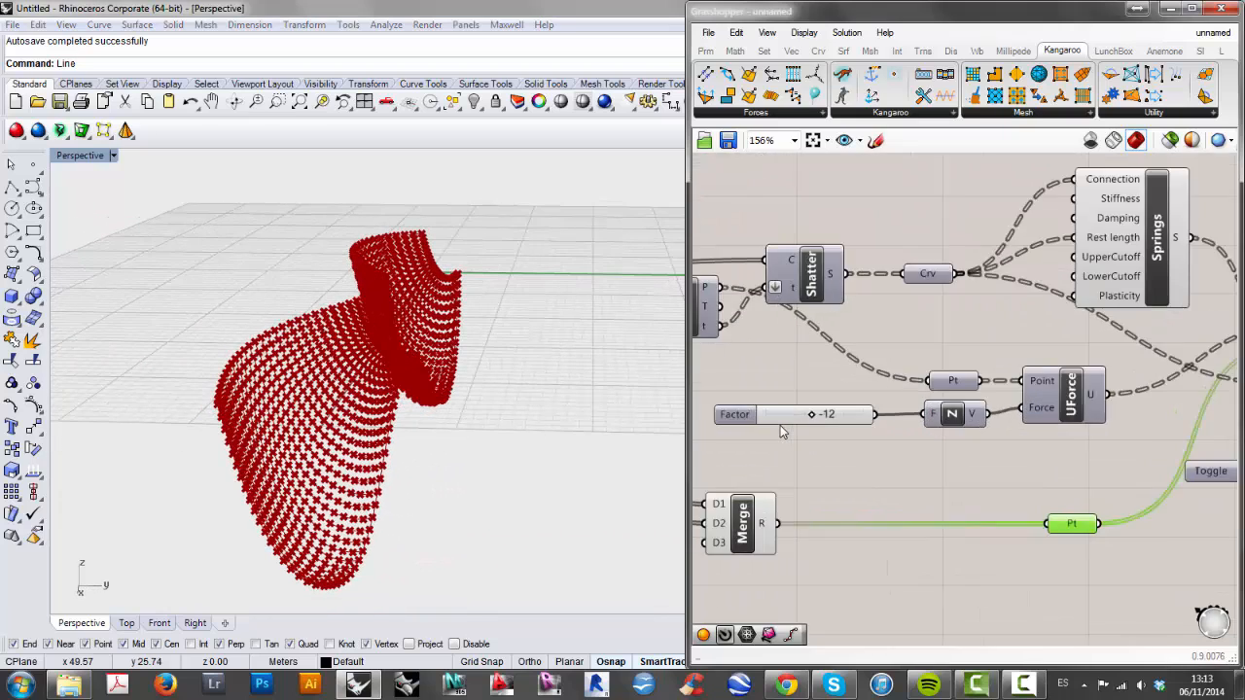
pyautogui.moveTo(833, 415)
pyautogui.mouseDown()
pyautogui.moveTo(814, 416)
pyautogui.moveTo(834, 414)
pyautogui.mouseUp()
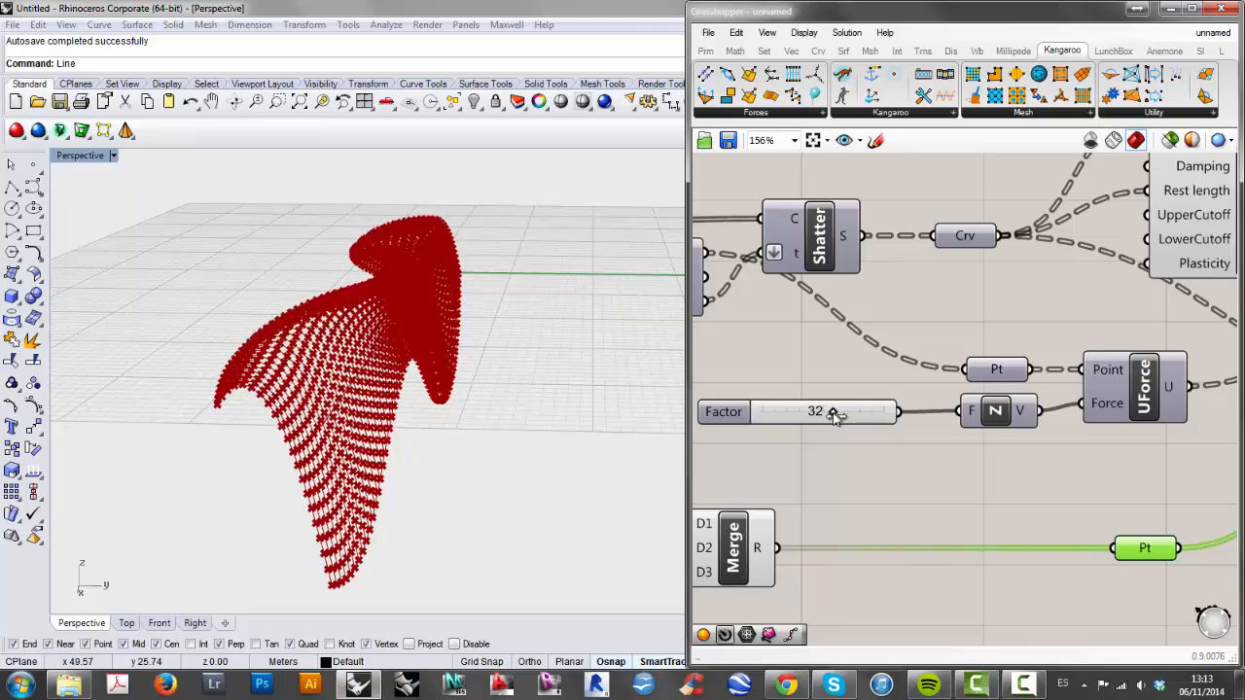
pyautogui.moveTo(833, 415)
pyautogui.mouseDown()
pyautogui.moveTo(815, 413)
pyautogui.moveTo(833, 414)
pyautogui.mouseUp()
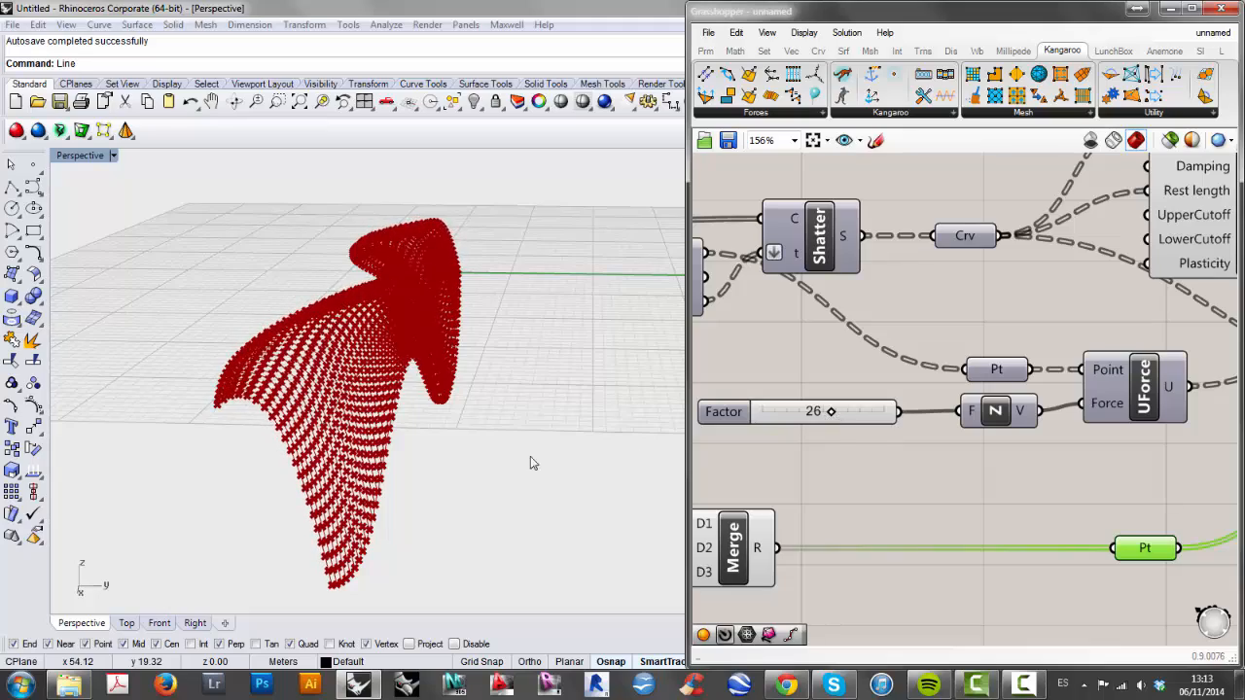
pyautogui.moveTo(531, 461); pyautogui.dragTo(472, 454, button='right')
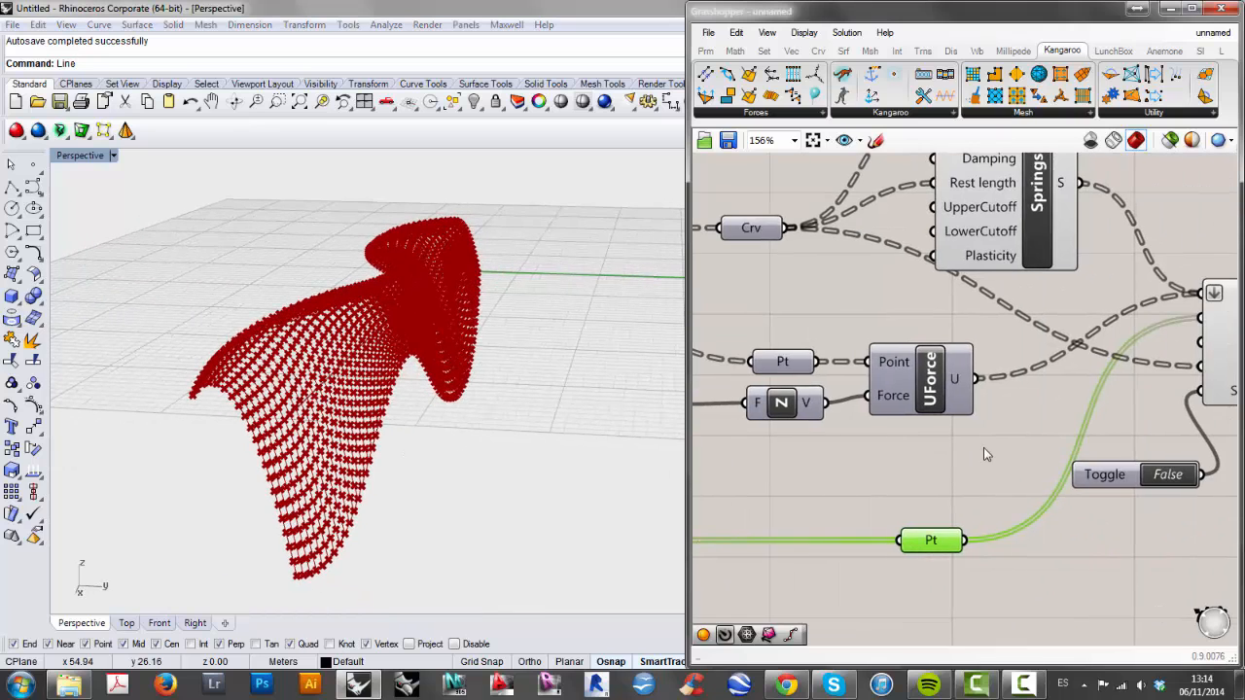
# Add a Curve parameter beside Kangaroo and connect Kangaroo's GeometryOut to it.
pyautogui.moveTo(1212, 457); pyautogui.dragTo(1013, 460, button='right')
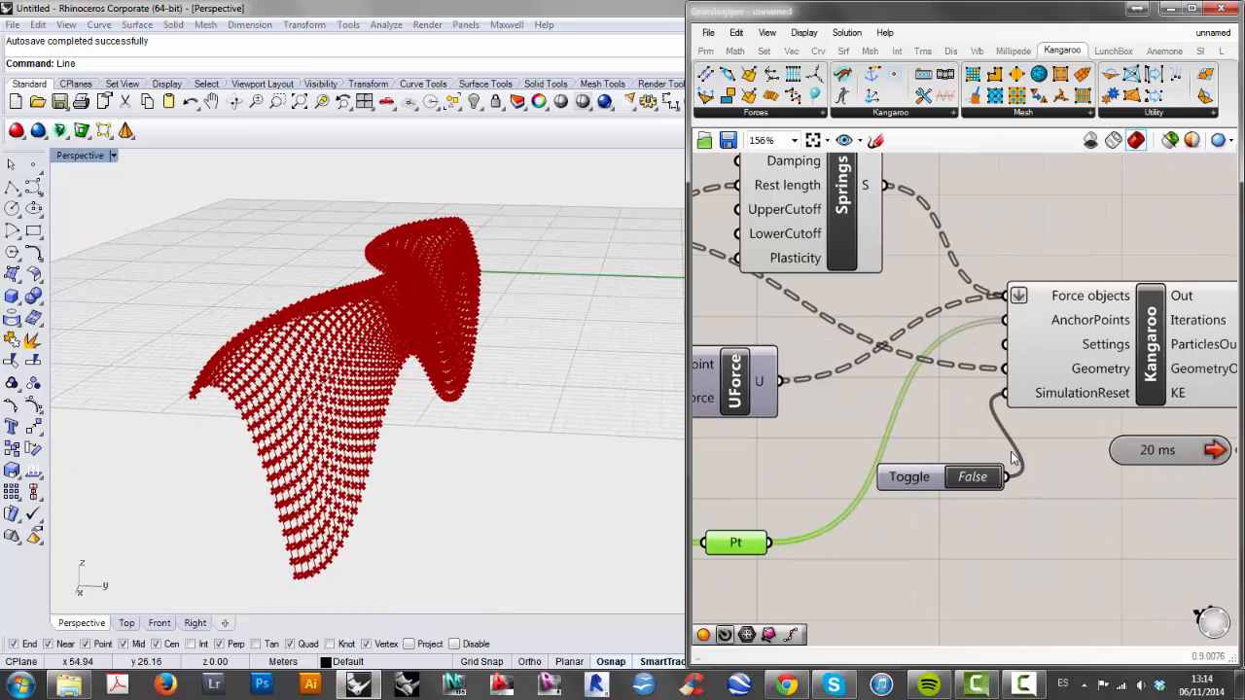
pyautogui.moveTo(1092, 516); pyautogui.dragTo(869, 518, button='right')
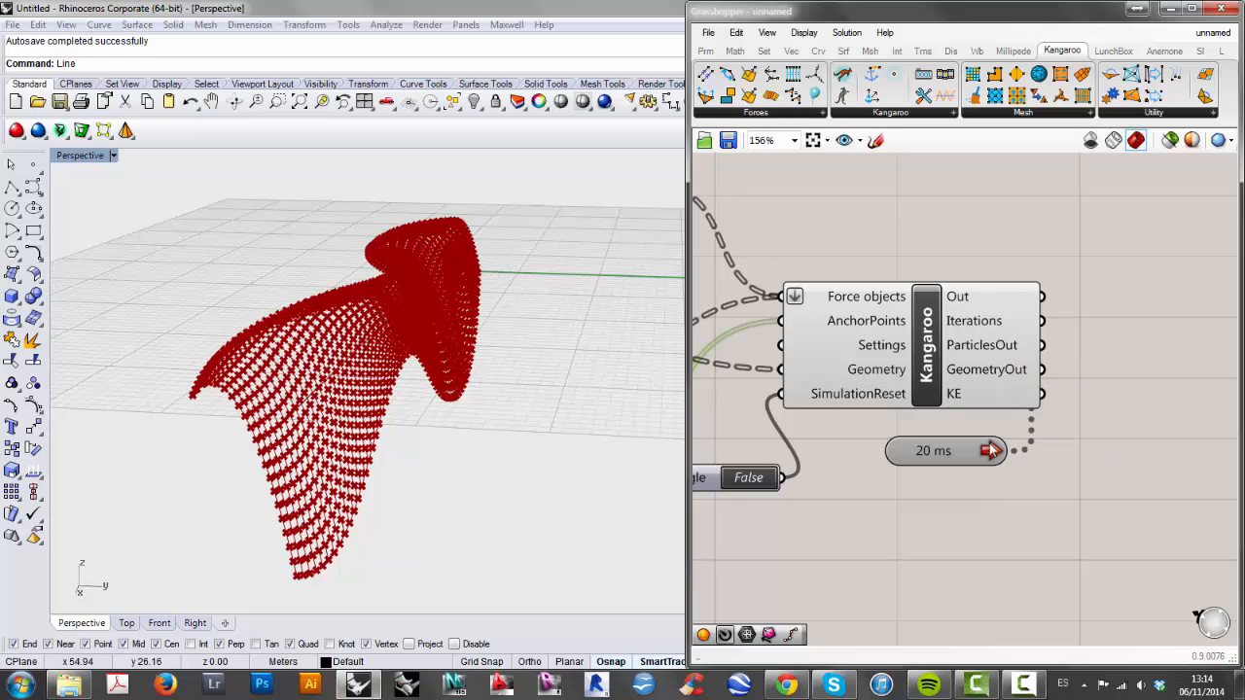
pyautogui.moveTo(1077, 498); pyautogui.dragTo(924, 516, button='right')
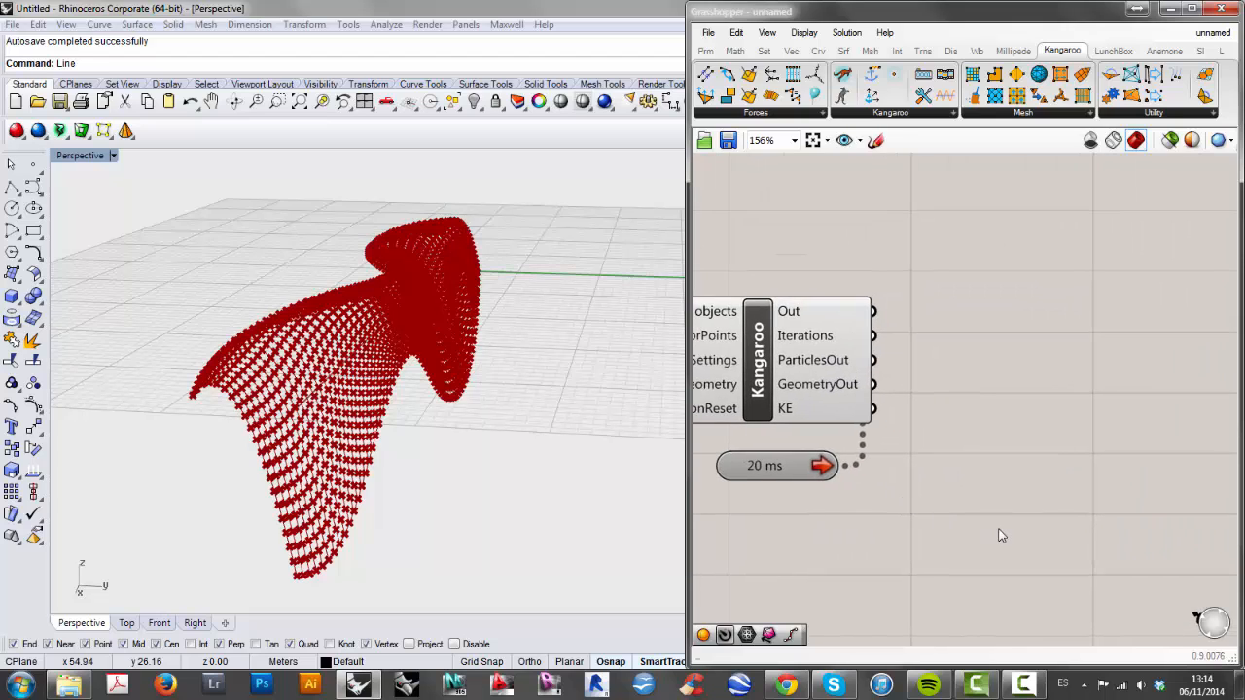
pyautogui.moveTo(950, 526); pyautogui.dragTo(926, 525, button='right')
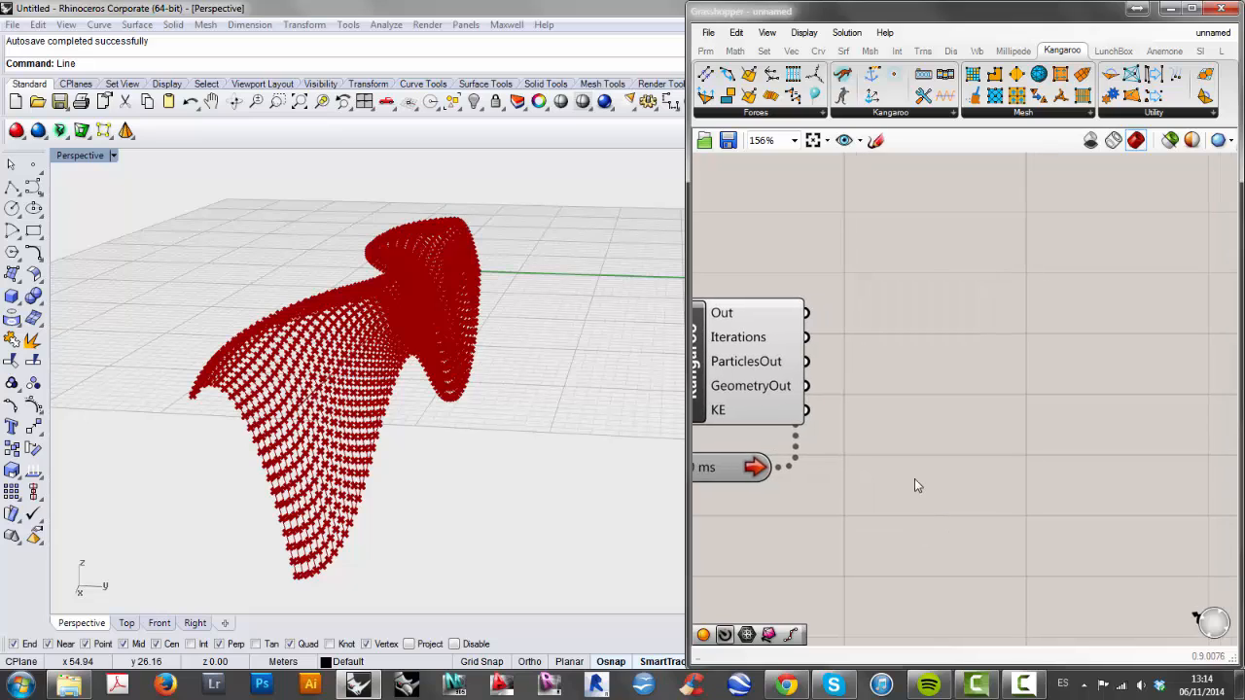
pyautogui.doubleClick(914, 479)
pyautogui.write('curve')
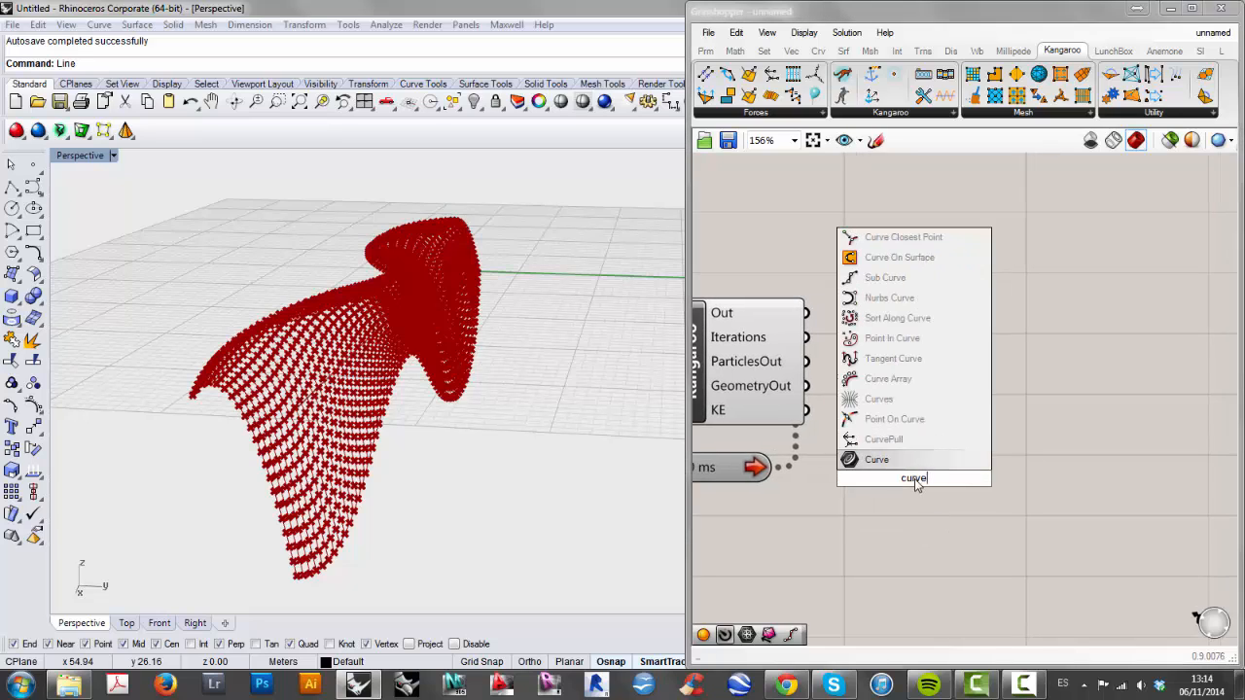
pyautogui.press('Return')
pyautogui.moveTo(909, 483); pyautogui.dragTo(953, 393)
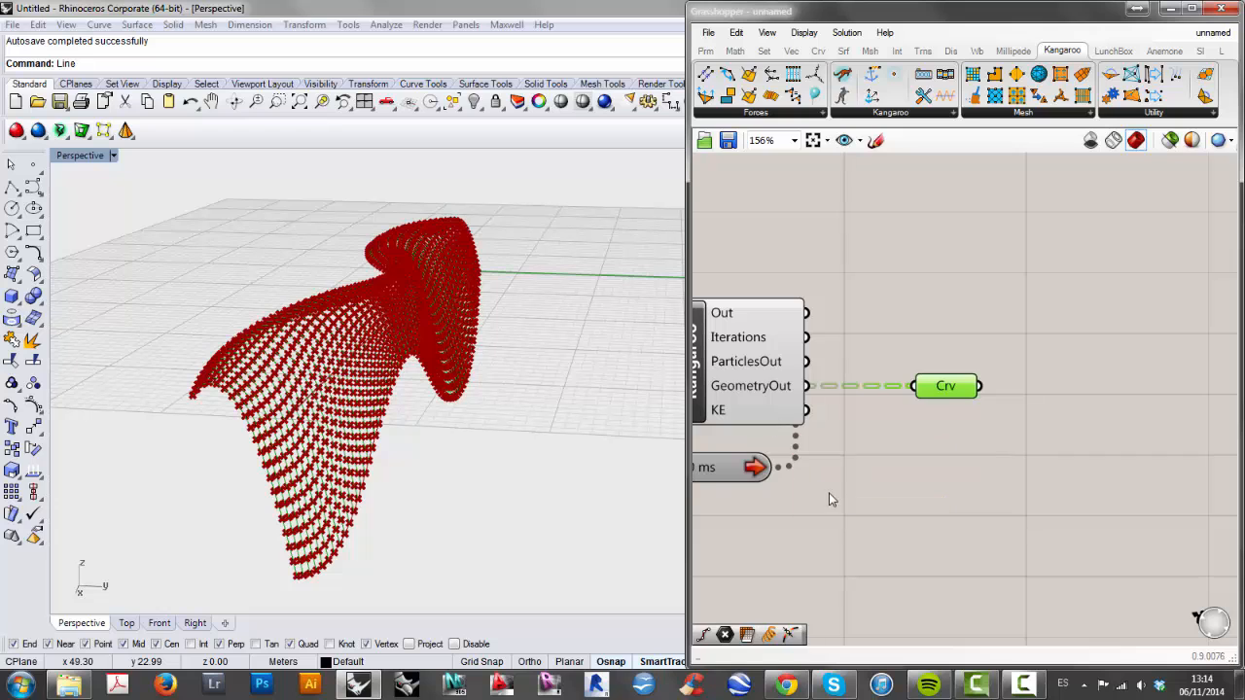
# Turn off the preview of the Kangaroo component.
pyautogui.moveTo(829, 492); pyautogui.dragTo(889, 489, button='right')
pyautogui.click(748, 376)
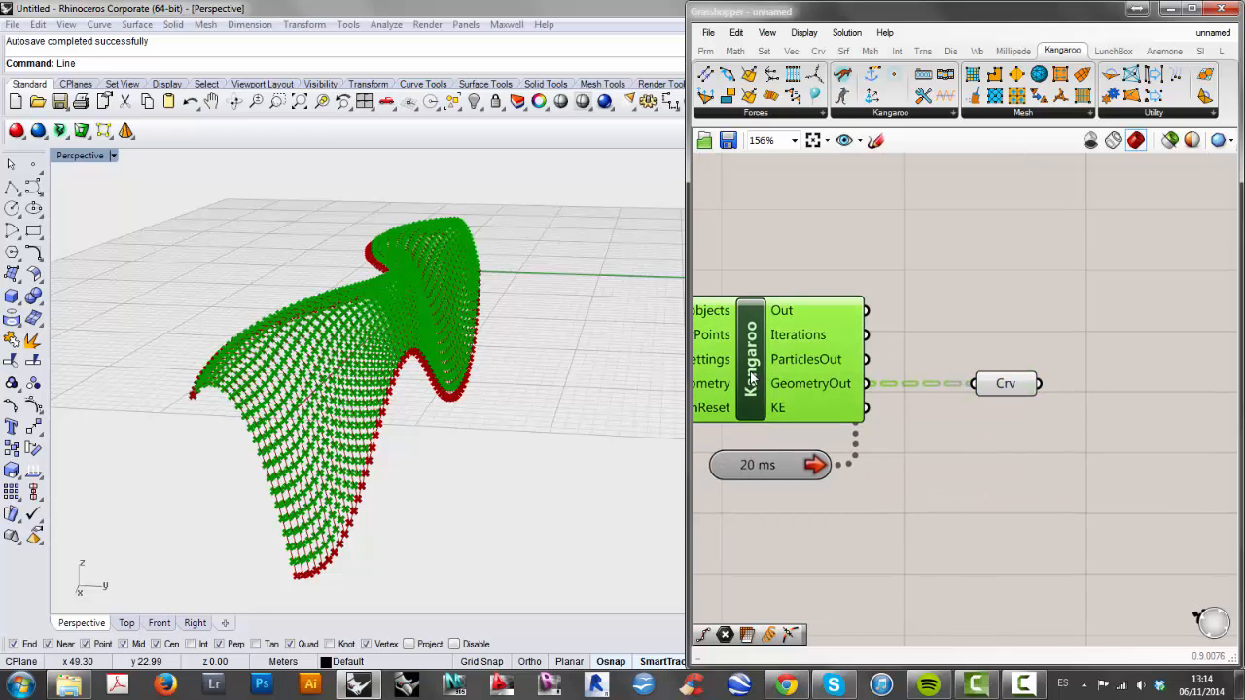
pyautogui.rightClick(749, 376)
pyautogui.click(759, 403)
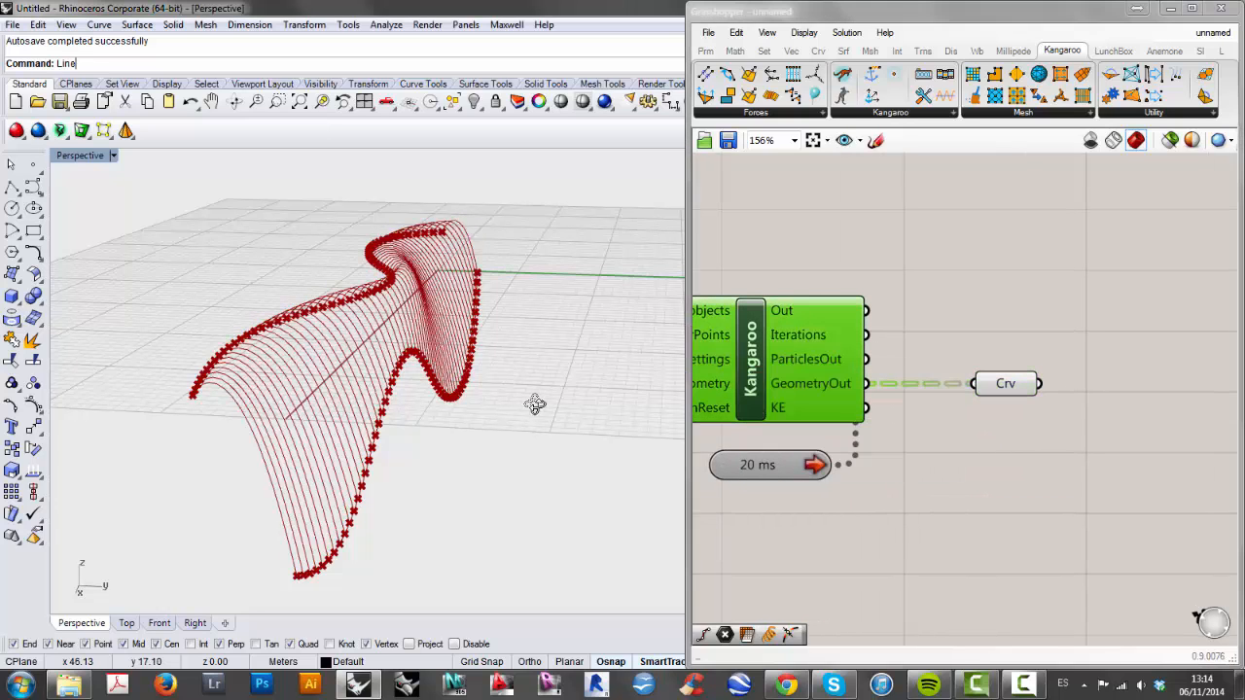
pyautogui.moveTo(534, 403); pyautogui.dragTo(550, 408, button='right')
# Set the SimulationReset toggle to True to reset the simulation.
pyautogui.moveTo(891, 515); pyautogui.dragTo(961, 506, button='right')
pyautogui.moveTo(703, 553)
pyautogui.mouseDown(button='right')
pyautogui.moveTo(836, 548)
pyautogui.moveTo(982, 499)
pyautogui.mouseUp(button='right')
pyautogui.doubleClick(913, 445)
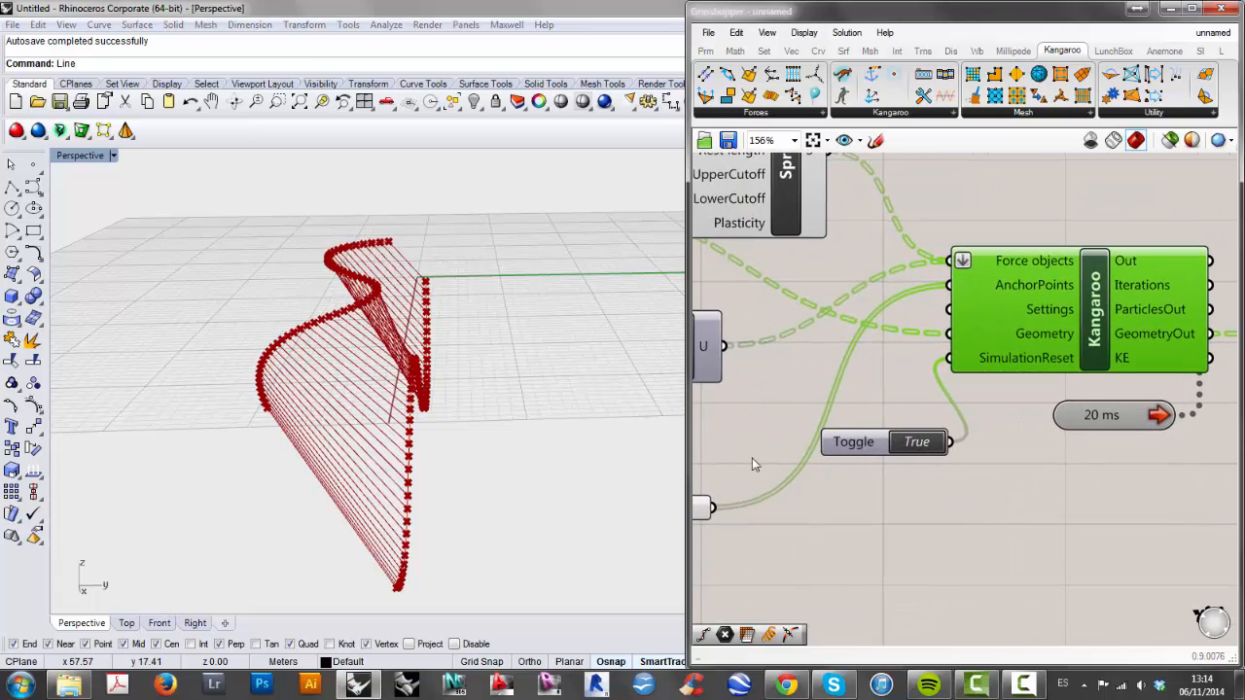
pyautogui.moveTo(498, 416); pyautogui.dragTo(457, 407, button='right')
# Turn off the previews of the anchor Point parameter and the Merge component.
pyautogui.moveTo(733, 414); pyautogui.dragTo(971, 404, button='right')
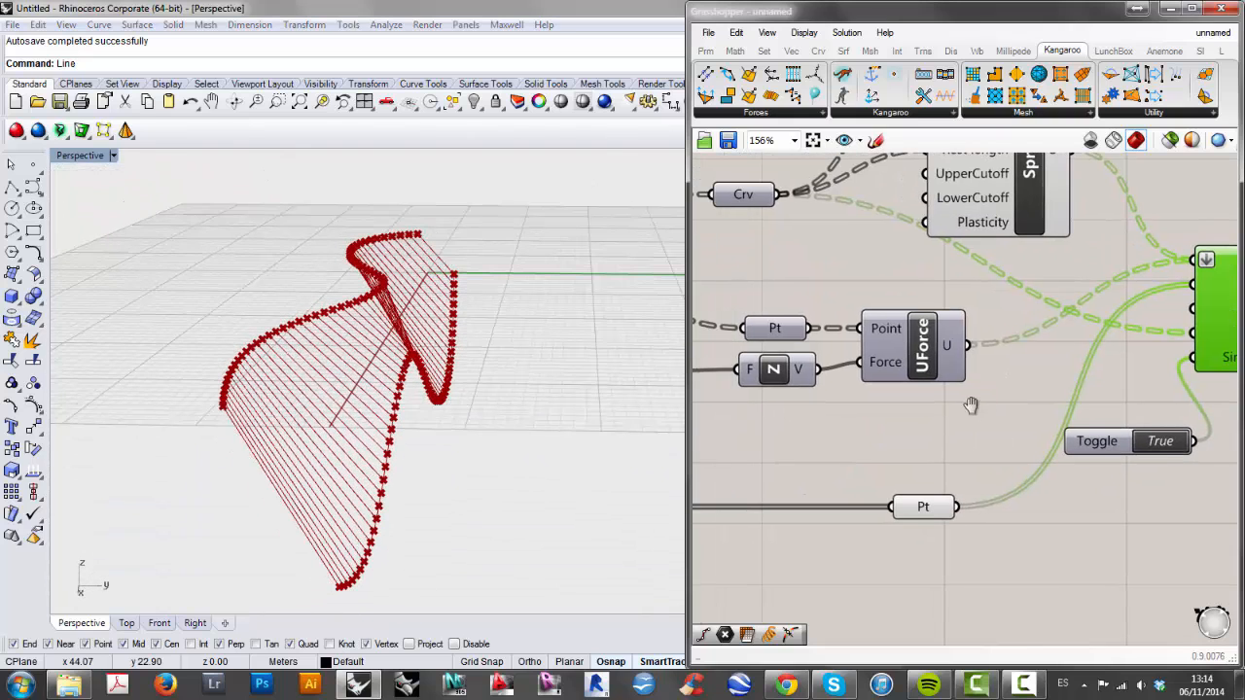
pyautogui.rightClick(916, 510)
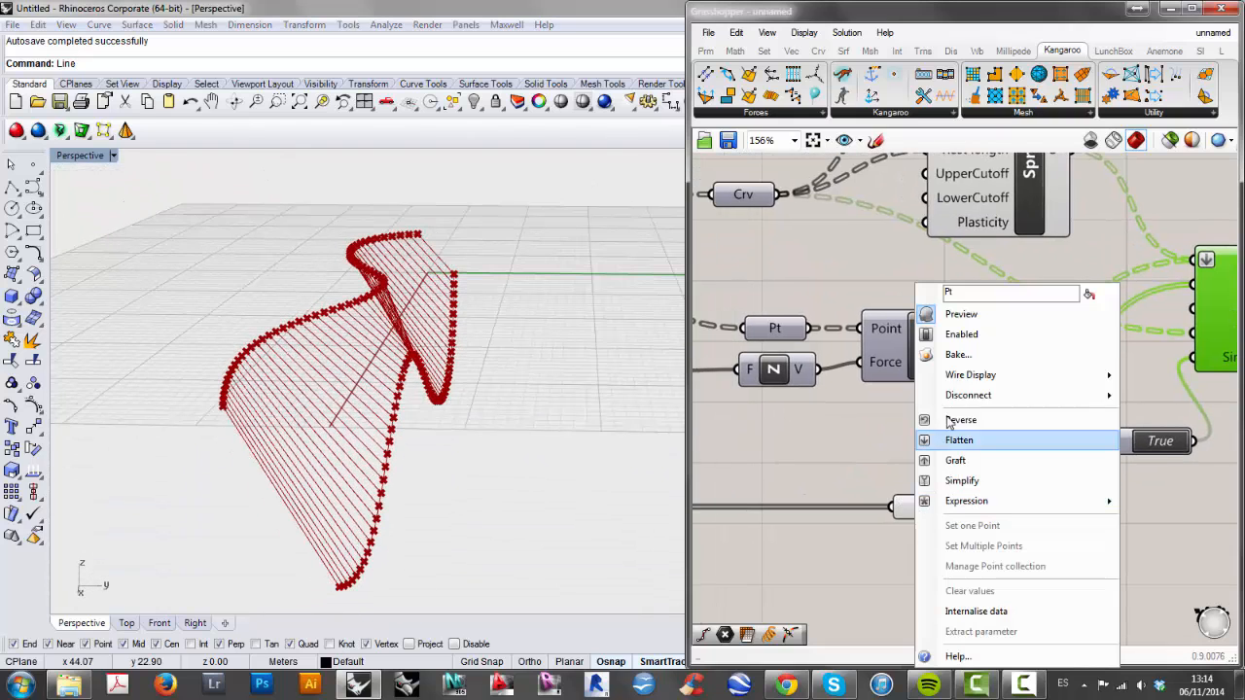
pyautogui.click(973, 318)
pyautogui.moveTo(928, 451); pyautogui.dragTo(1070, 425, button='right')
pyautogui.moveTo(710, 453); pyautogui.dragTo(944, 453, button='right')
pyautogui.moveTo(806, 481); pyautogui.dragTo(825, 477, button='right')
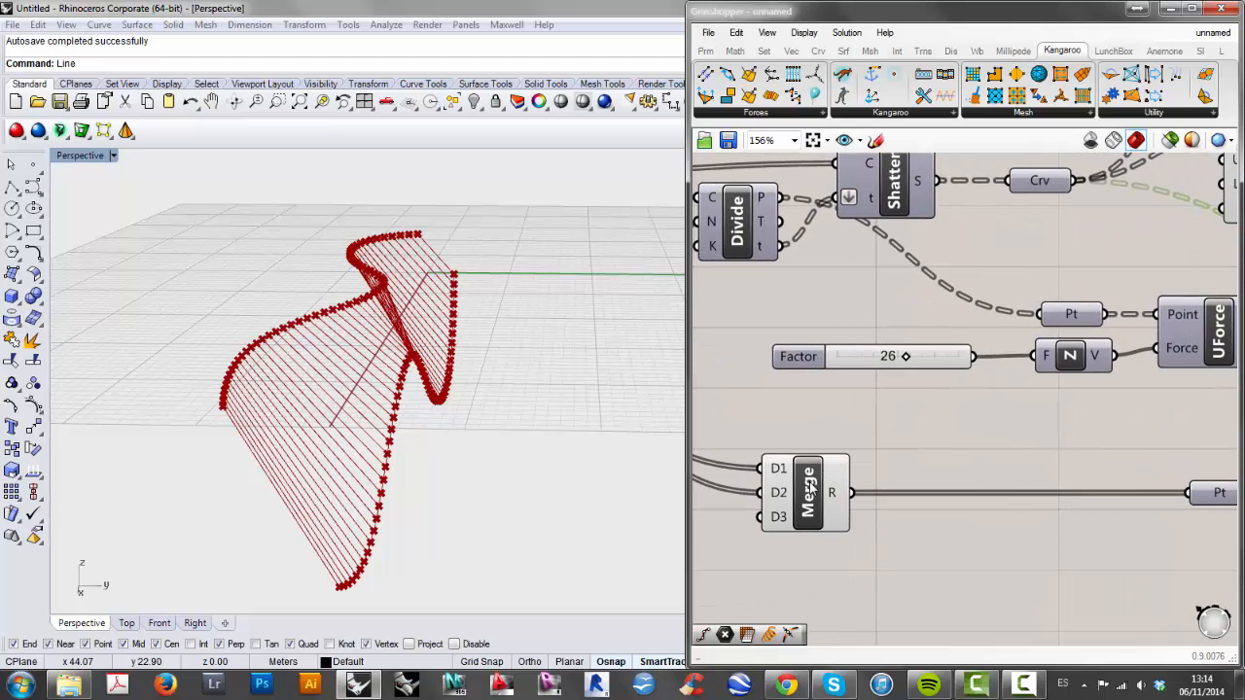
pyautogui.rightClick(809, 485)
pyautogui.click(852, 513)
pyautogui.moveTo(940, 436); pyautogui.dragTo(784, 442, button='right')
pyautogui.moveTo(476, 428); pyautogui.dragTo(397, 403, button='right')
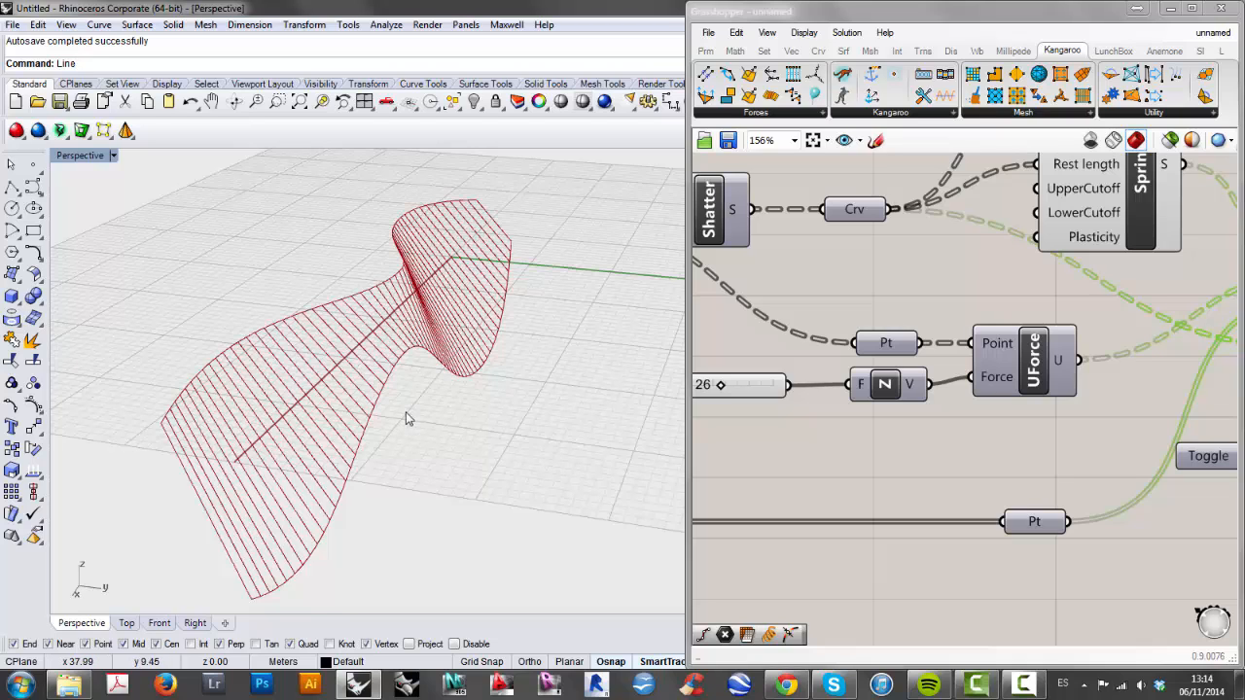
# Set the SimulationReset toggle to False to restart the simulation.
pyautogui.moveTo(406, 418); pyautogui.dragTo(437, 379, button='right')
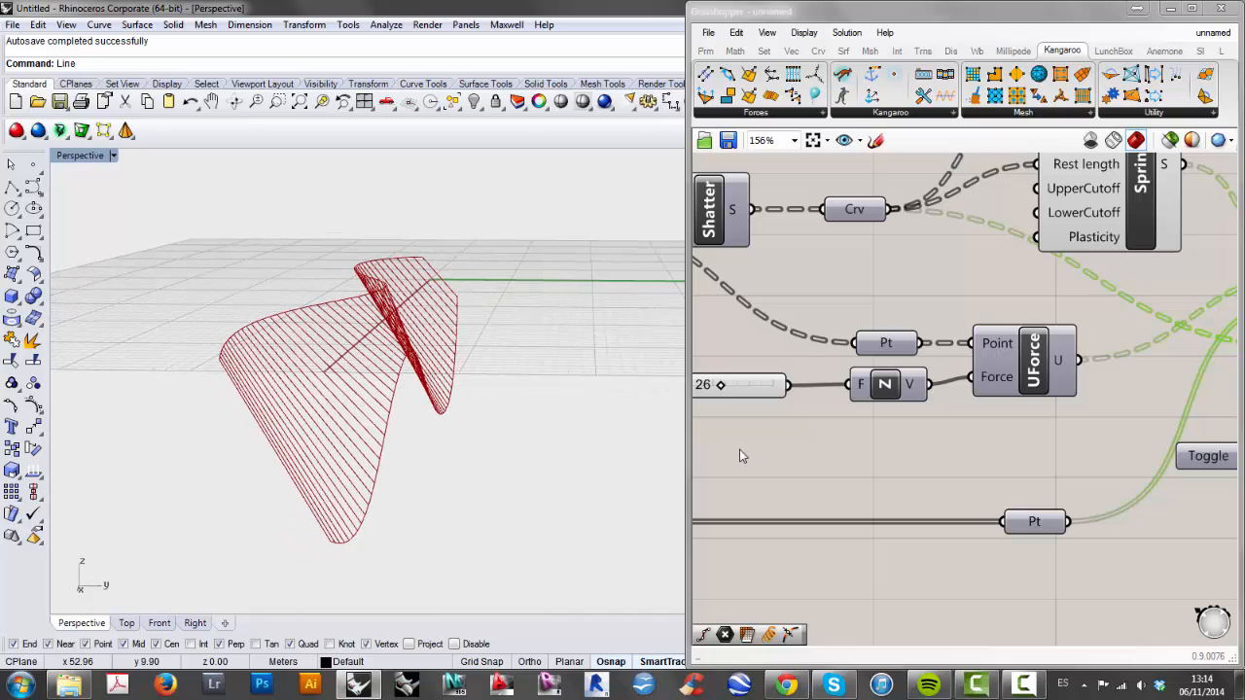
pyautogui.moveTo(953, 453); pyautogui.dragTo(750, 436, button='right')
pyautogui.moveTo(1101, 495); pyautogui.dragTo(953, 495, button='right')
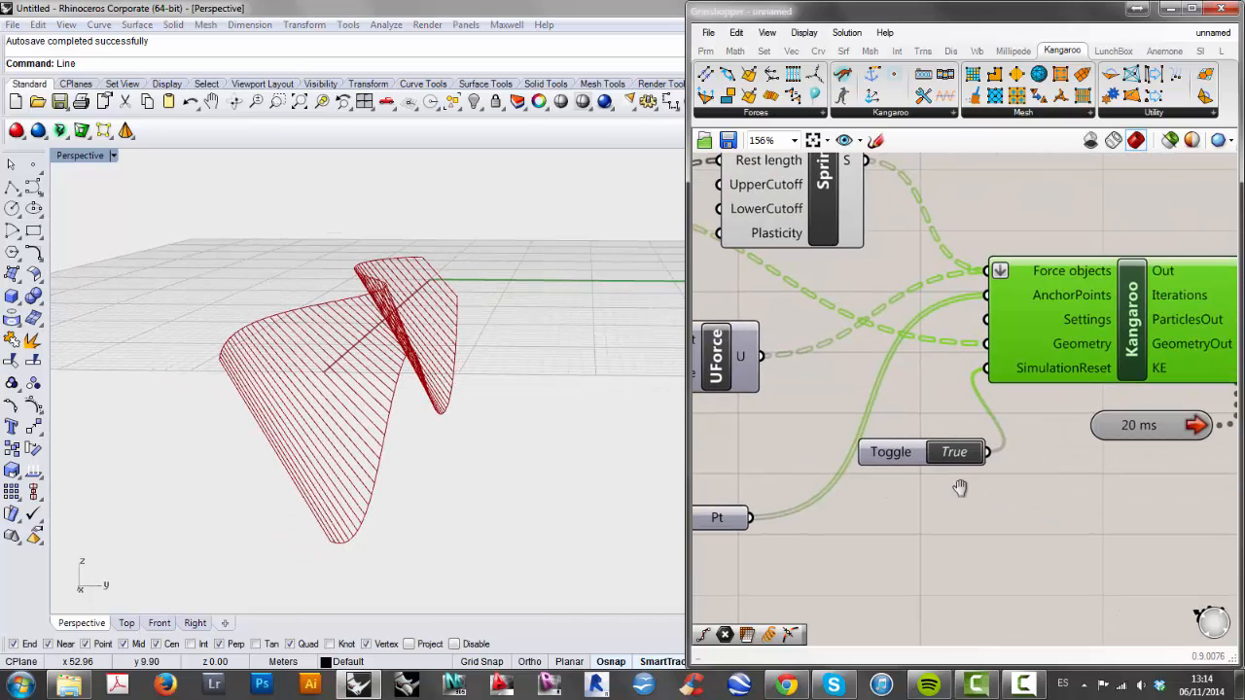
pyautogui.doubleClick(953, 453)
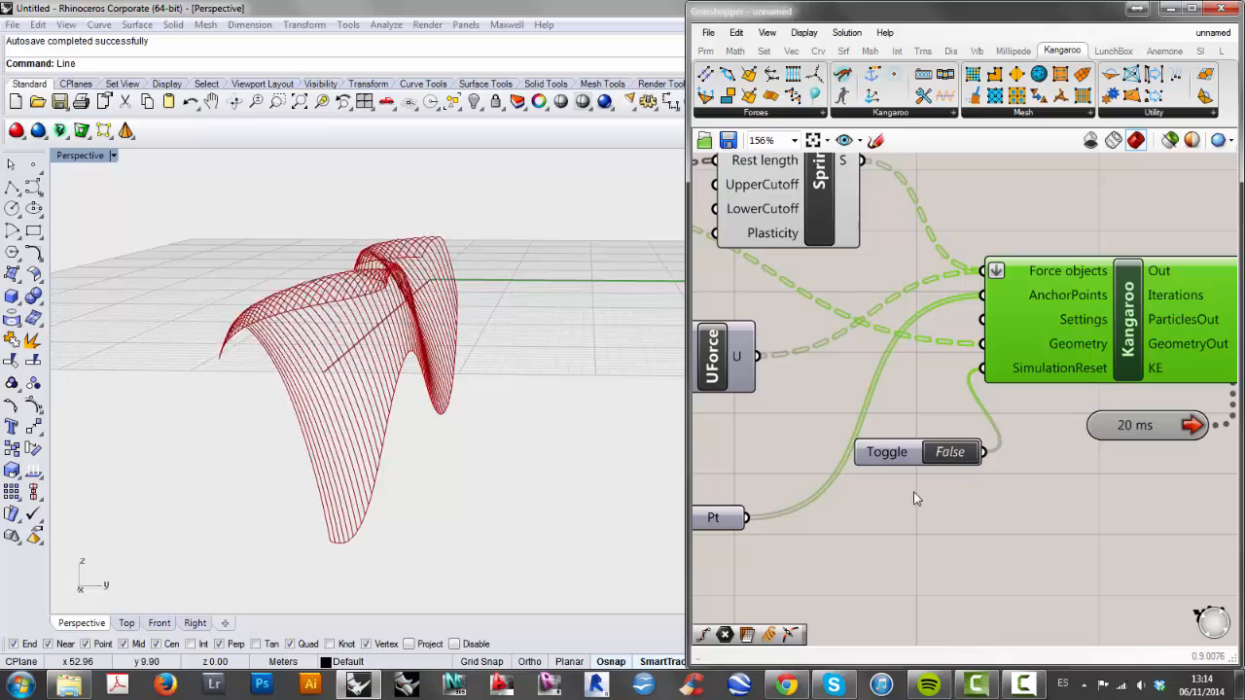
pyautogui.moveTo(502, 437)
pyautogui.mouseDown(button='right')
pyautogui.moveTo(526, 467)
pyautogui.moveTo(564, 403)
pyautogui.moveTo(526, 445)
pyautogui.moveTo(539, 453)
pyautogui.moveTo(520, 450)
pyautogui.mouseUp(button='right')
# Test the Factor slider with a negative force of -92, and set it to -15.
pyautogui.moveTo(713, 451); pyautogui.dragTo(912, 449, button='right')
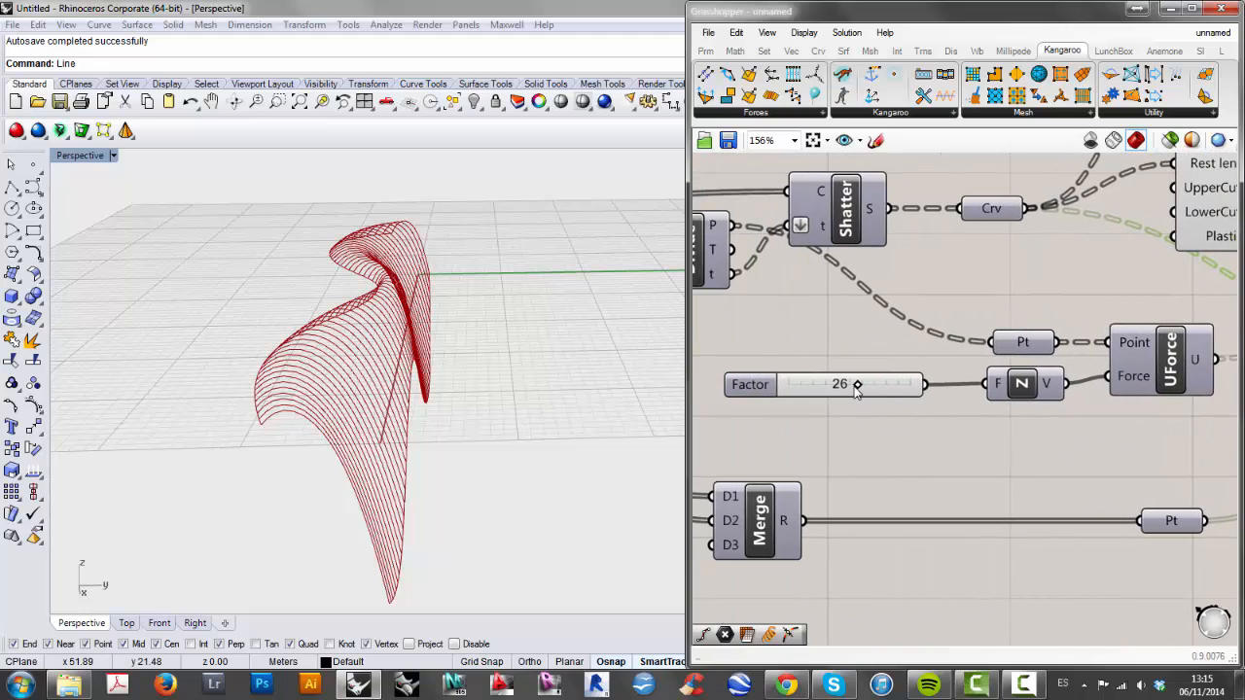
pyautogui.moveTo(838, 387); pyautogui.dragTo(822, 387)
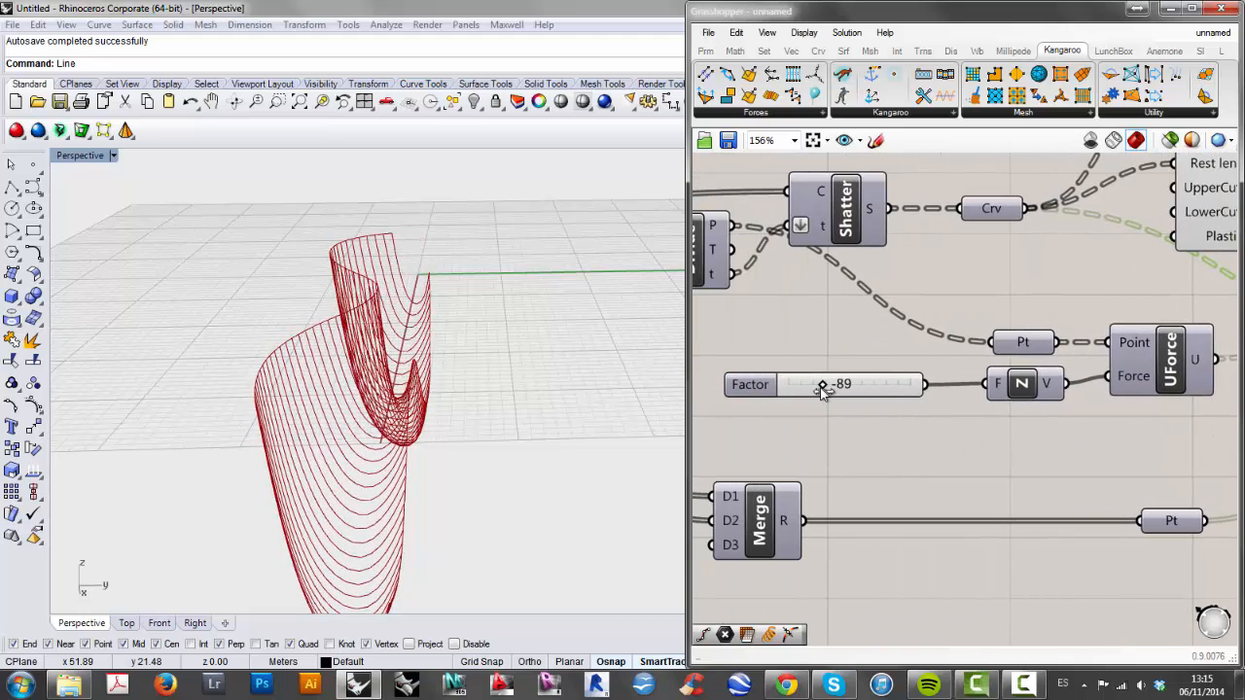
pyautogui.moveTo(506, 425); pyautogui.dragTo(430, 431, button='right')
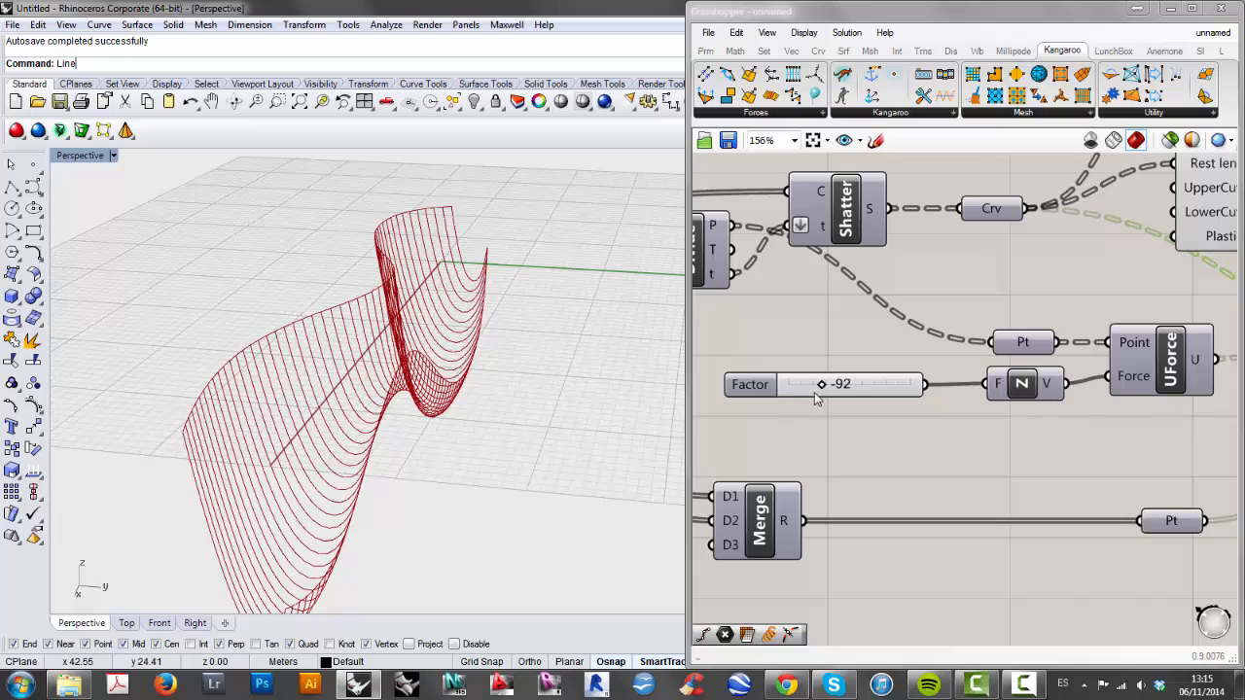
pyautogui.moveTo(822, 386); pyautogui.dragTo(848, 388)
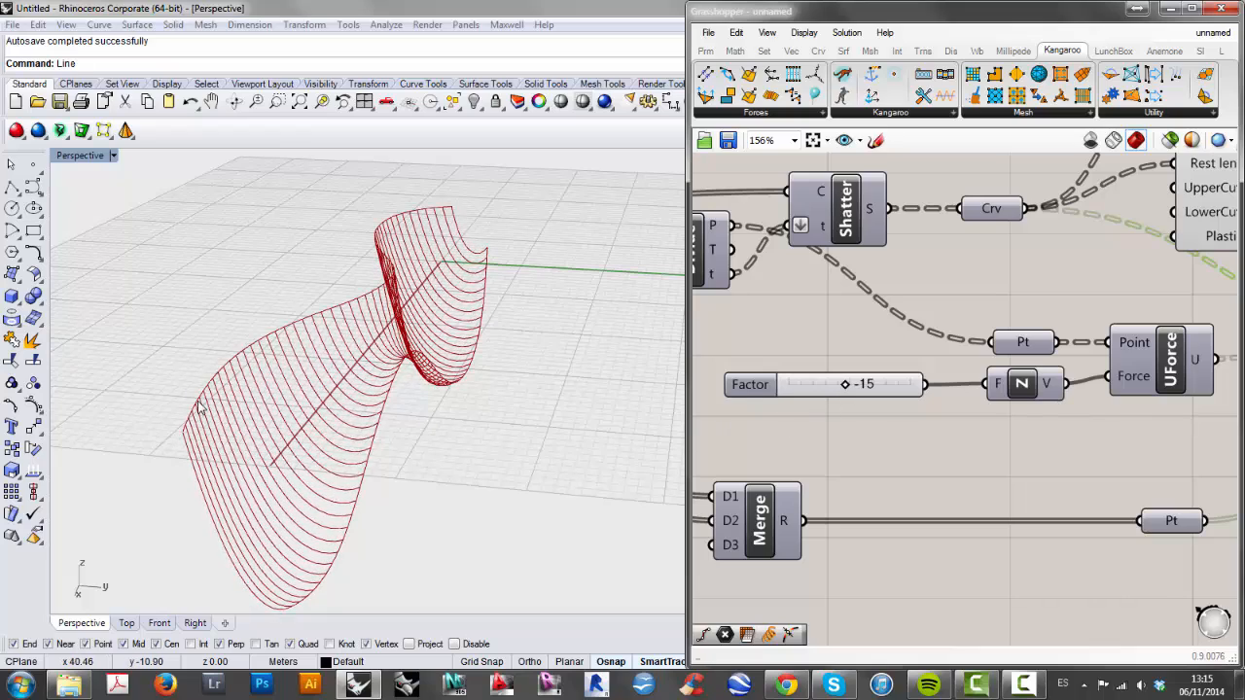
# Turn on the control points of the curve that anchors the outer side of the simulated lines.
pyautogui.click(197, 406)
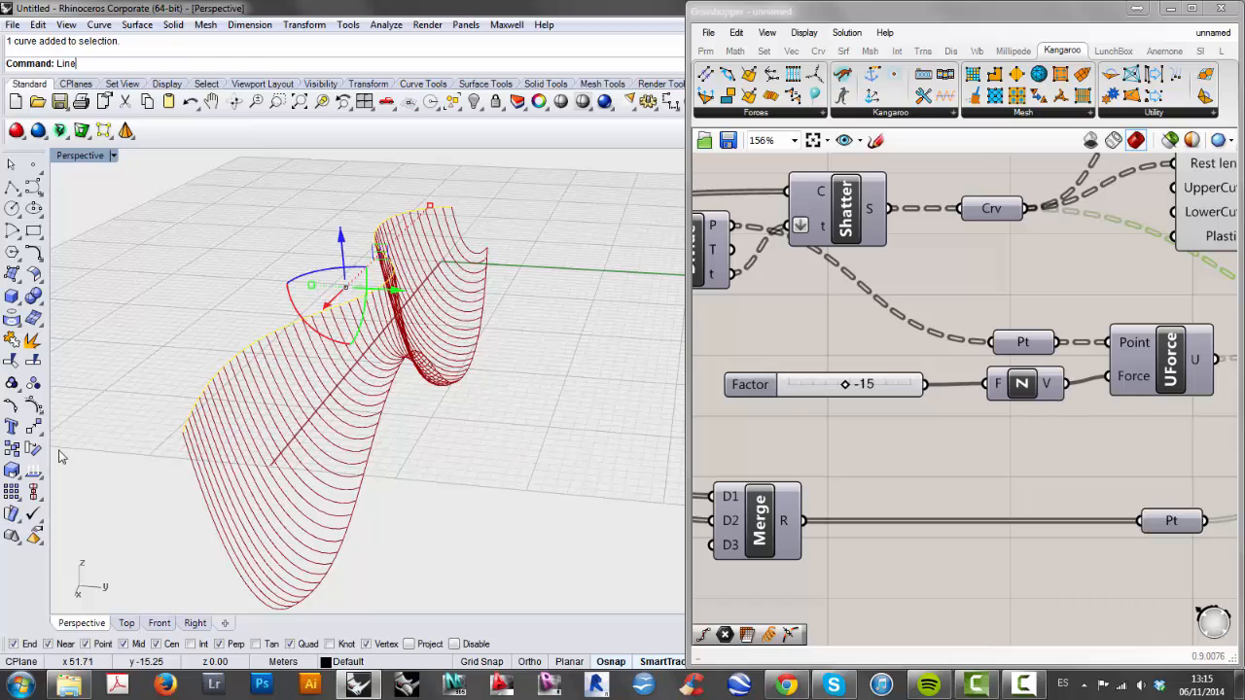
pyautogui.click(32, 407)
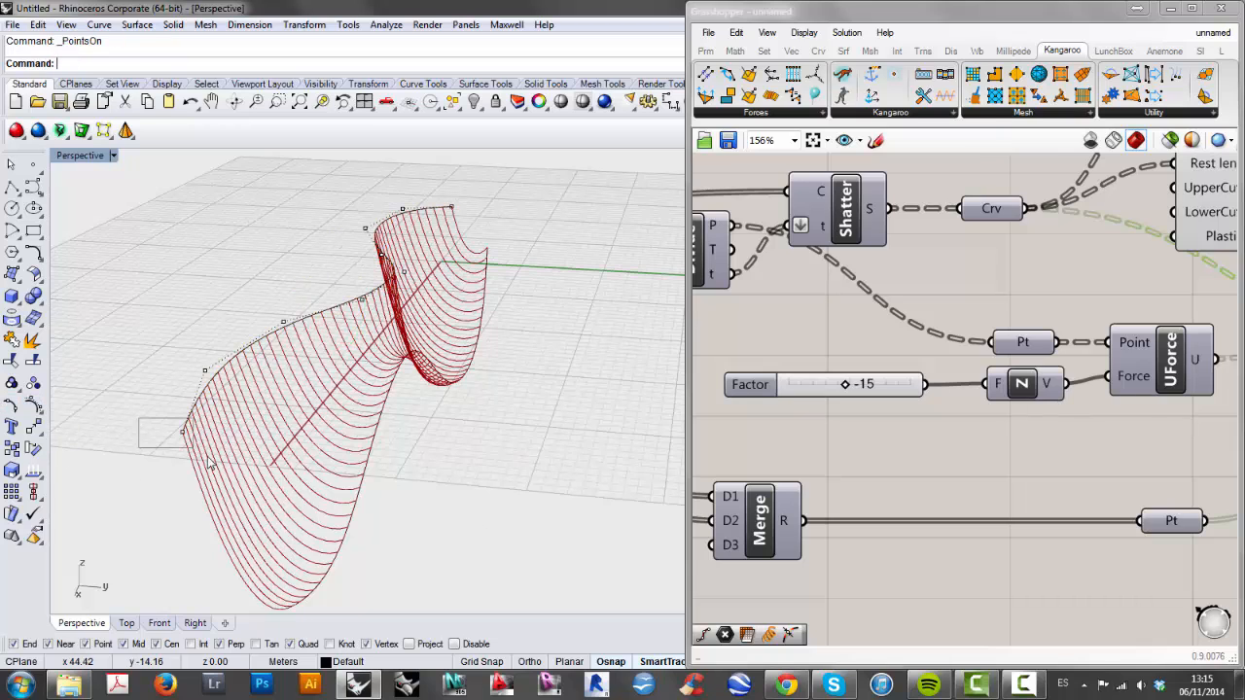
pyautogui.moveTo(208, 463); pyautogui.dragTo(142, 428)
pyautogui.moveTo(384, 462); pyautogui.dragTo(352, 438, button='right')
# Move three intermediate control points of the curve outward along the Y axis, away from the opposite curve.
pyautogui.click(297, 394)
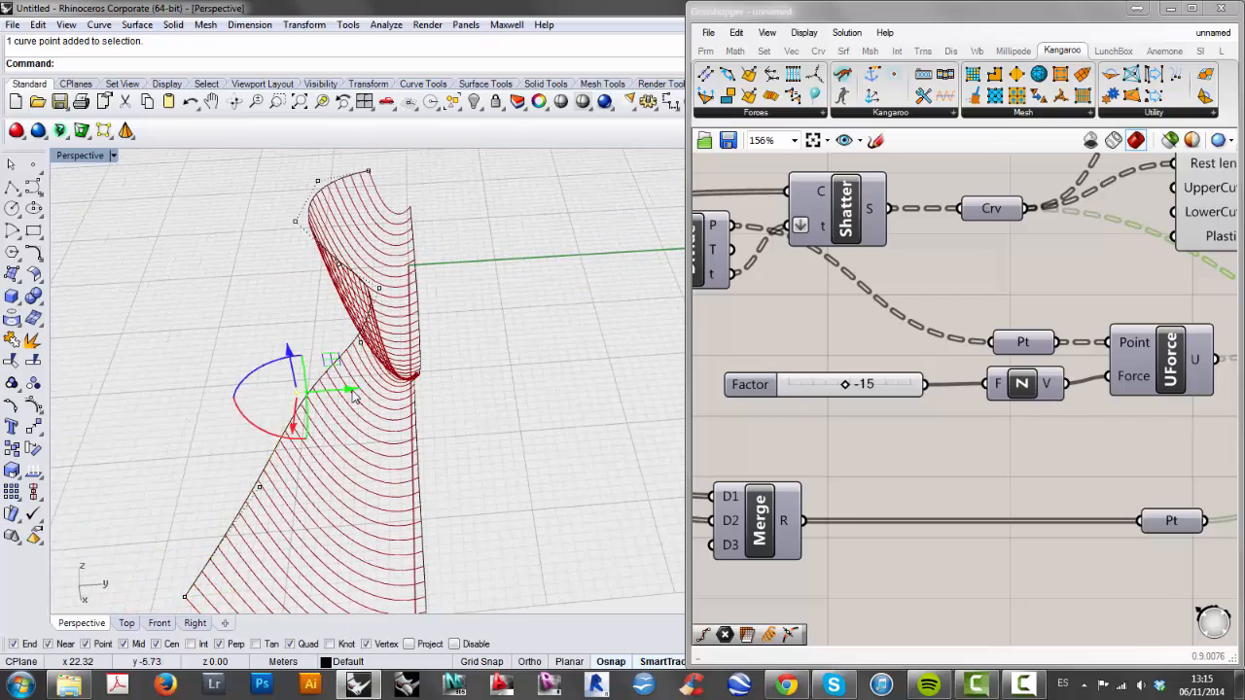
pyautogui.moveTo(355, 394); pyautogui.dragTo(221, 399)
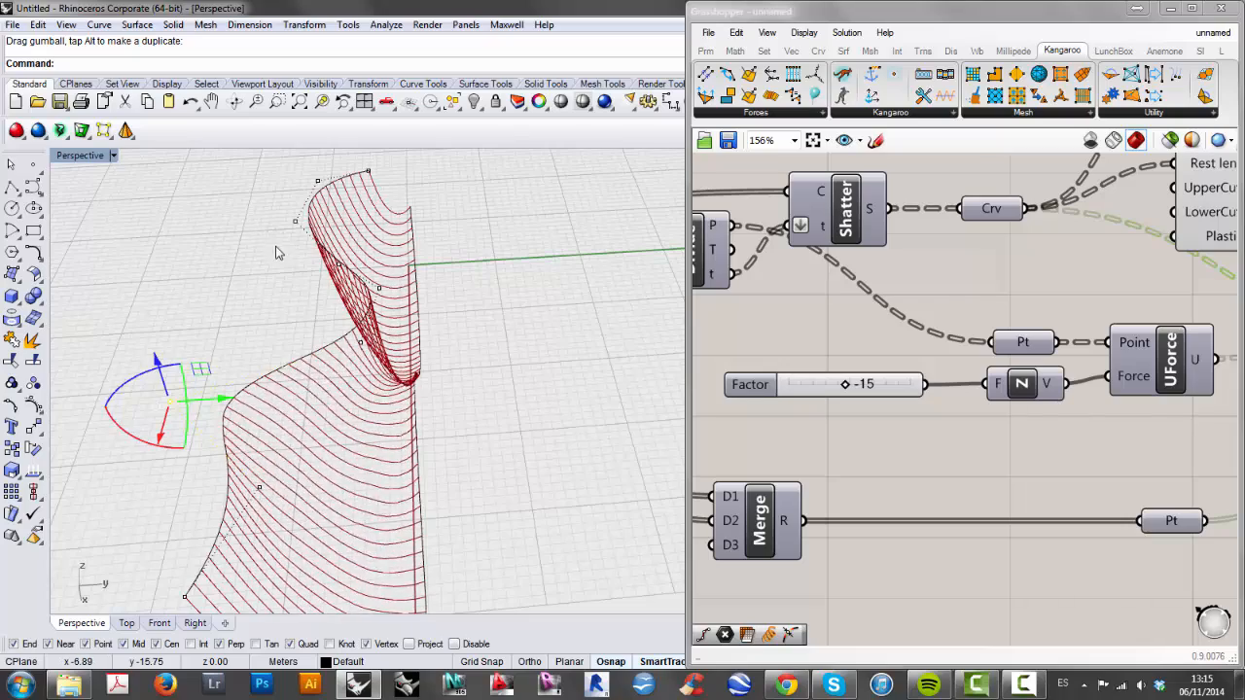
pyautogui.click(340, 261)
pyautogui.moveTo(396, 269); pyautogui.dragTo(279, 183)
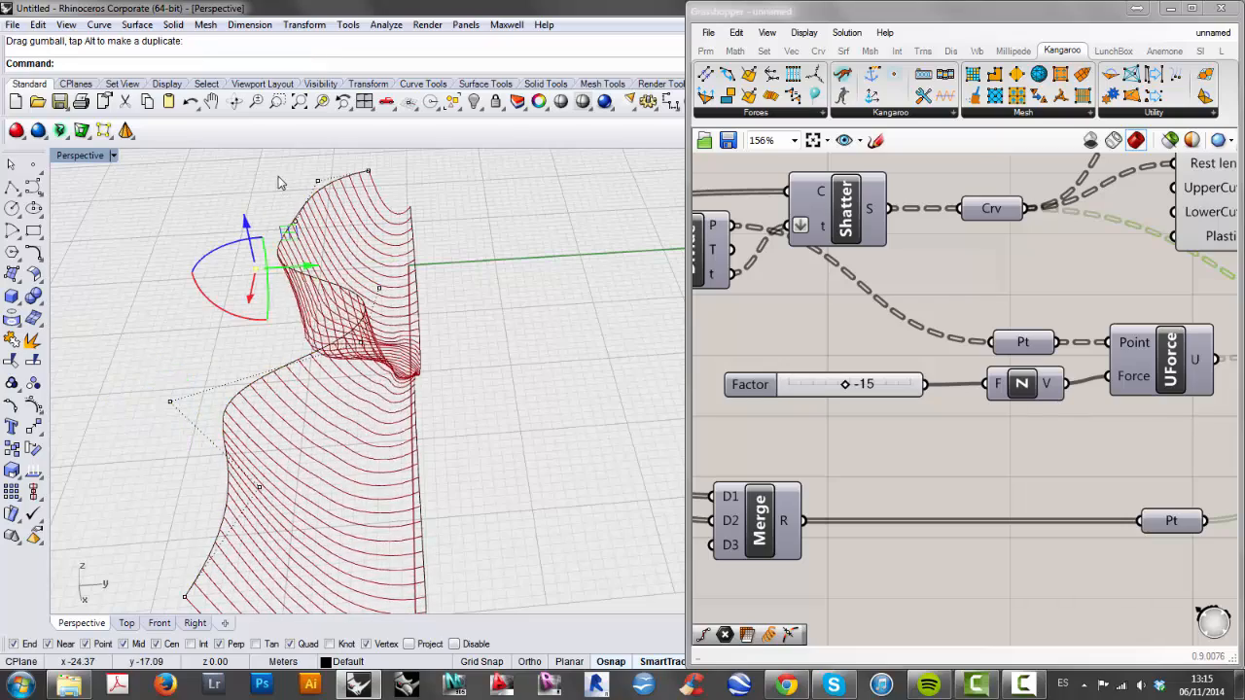
pyautogui.click(326, 226)
pyautogui.moveTo(346, 222); pyautogui.dragTo(306, 223)
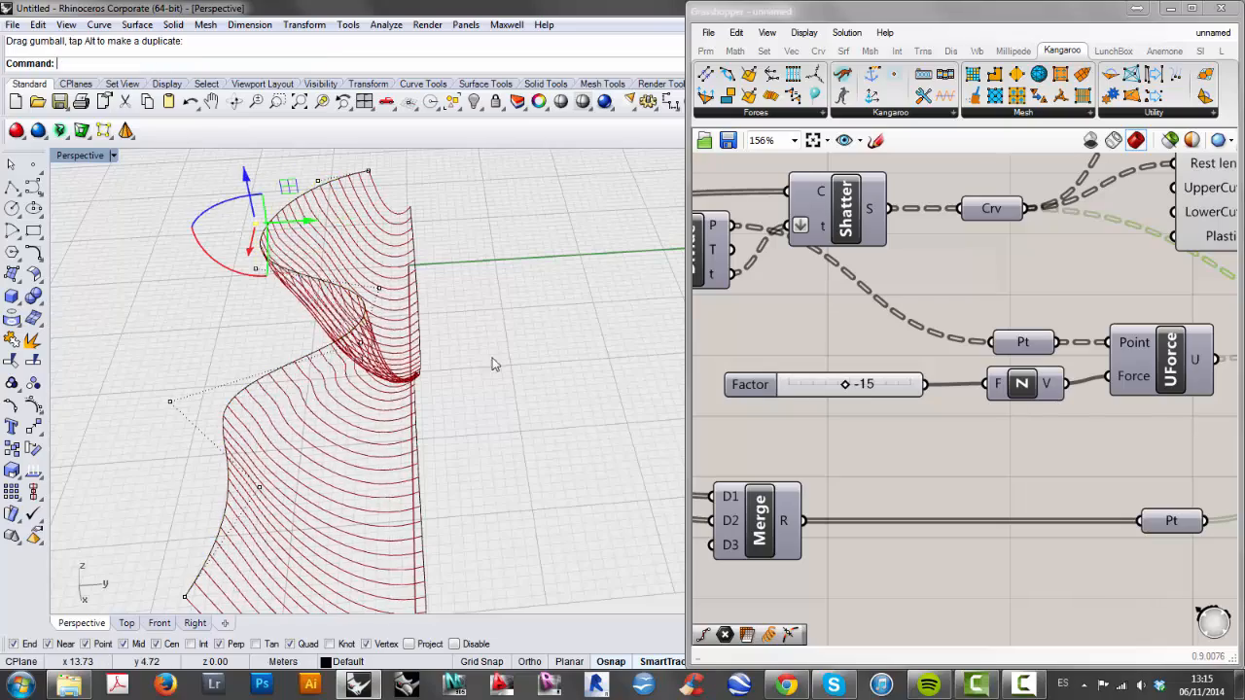
pyautogui.moveTo(492, 390); pyautogui.dragTo(467, 358, button='right')
pyautogui.moveTo(1216, 466); pyautogui.dragTo(840, 461, button='right')
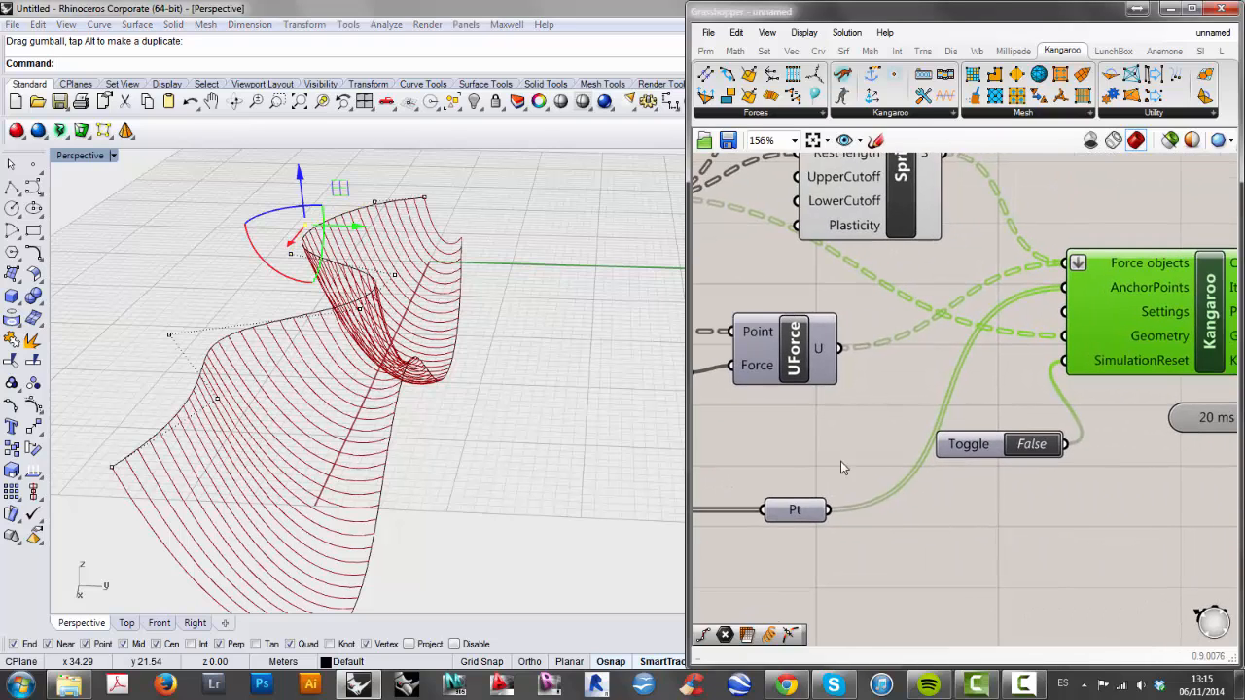
# Restart the Kangaroo simulation by switching the SimulationReset toggle to True and back to False, and inspect the relaxed lines.
pyautogui.doubleClick(1033, 456)
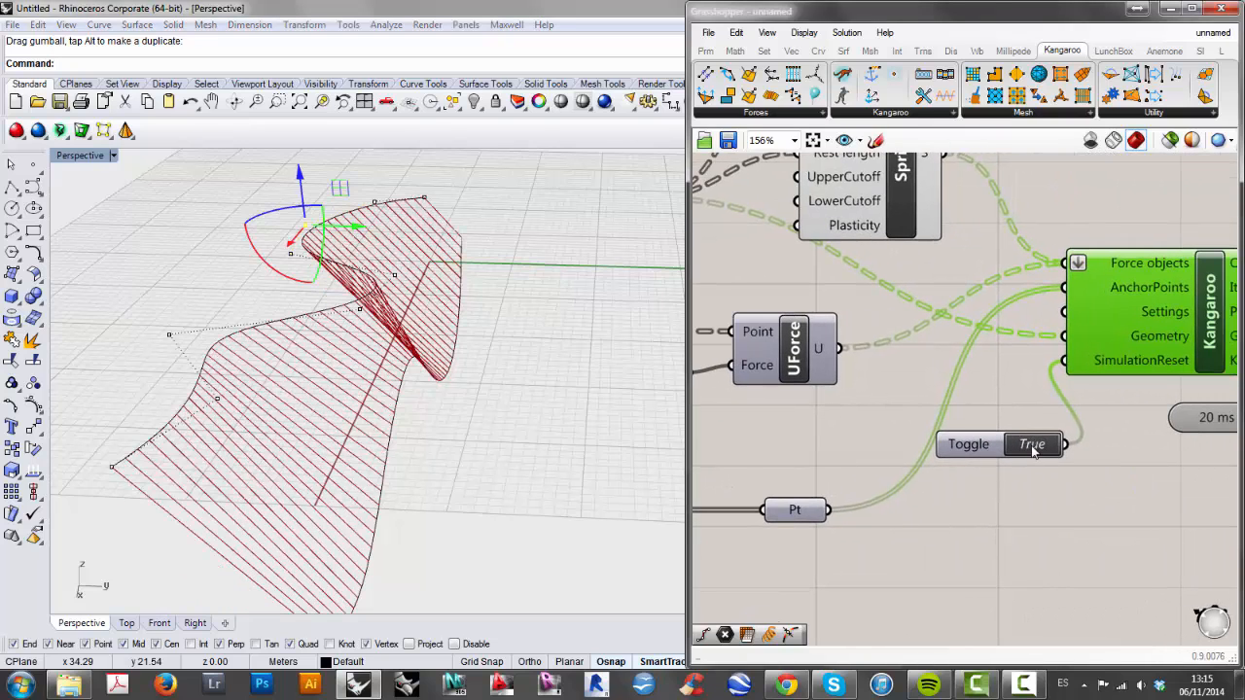
pyautogui.doubleClick(1034, 446)
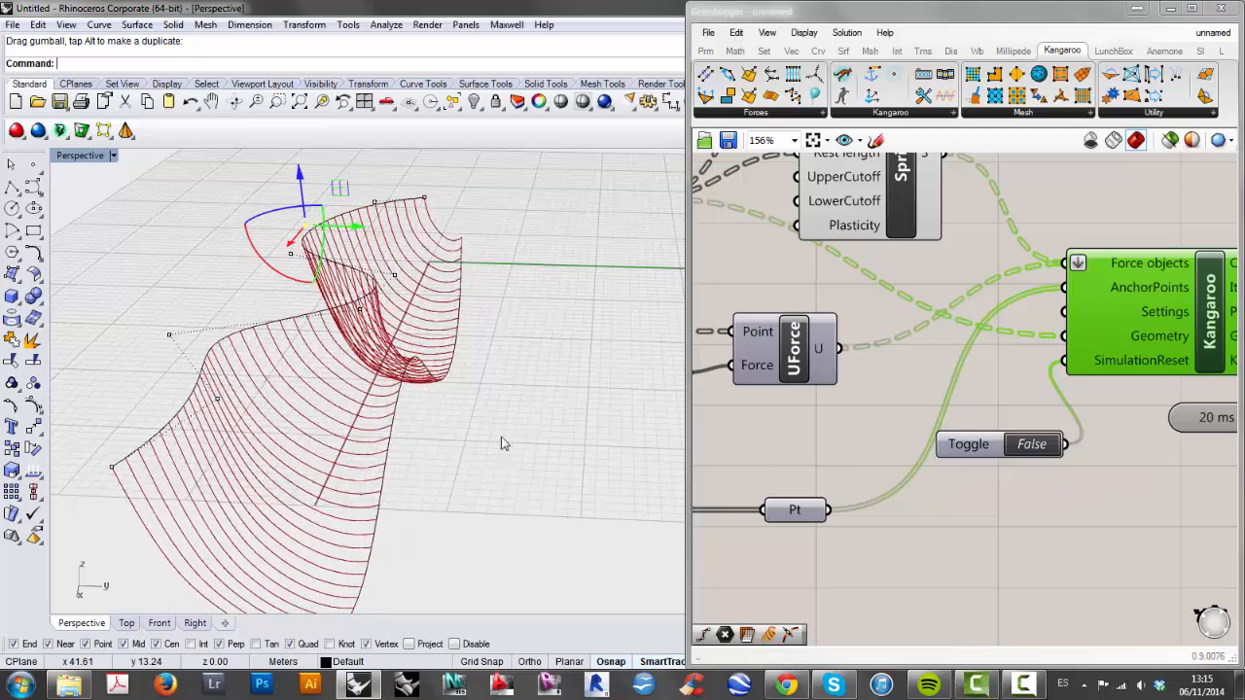
pyautogui.moveTo(503, 439); pyautogui.dragTo(542, 431, button='right')
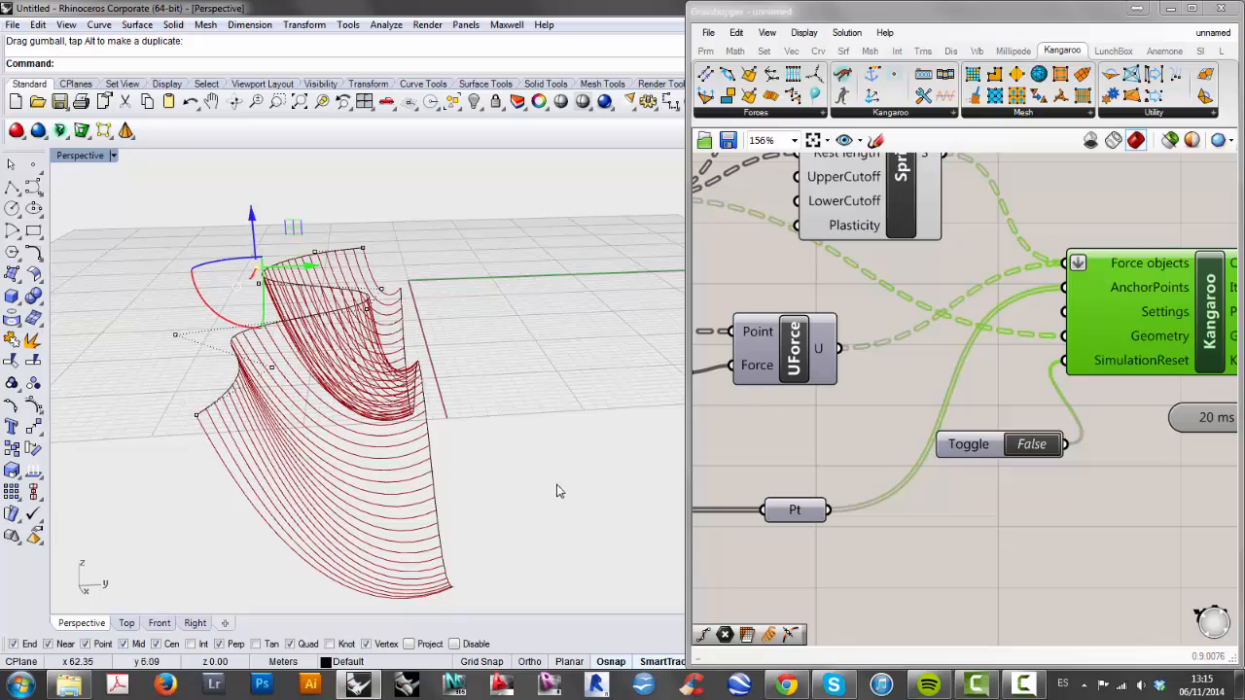
pyautogui.moveTo(504, 461); pyautogui.dragTo(464, 404, button='right')
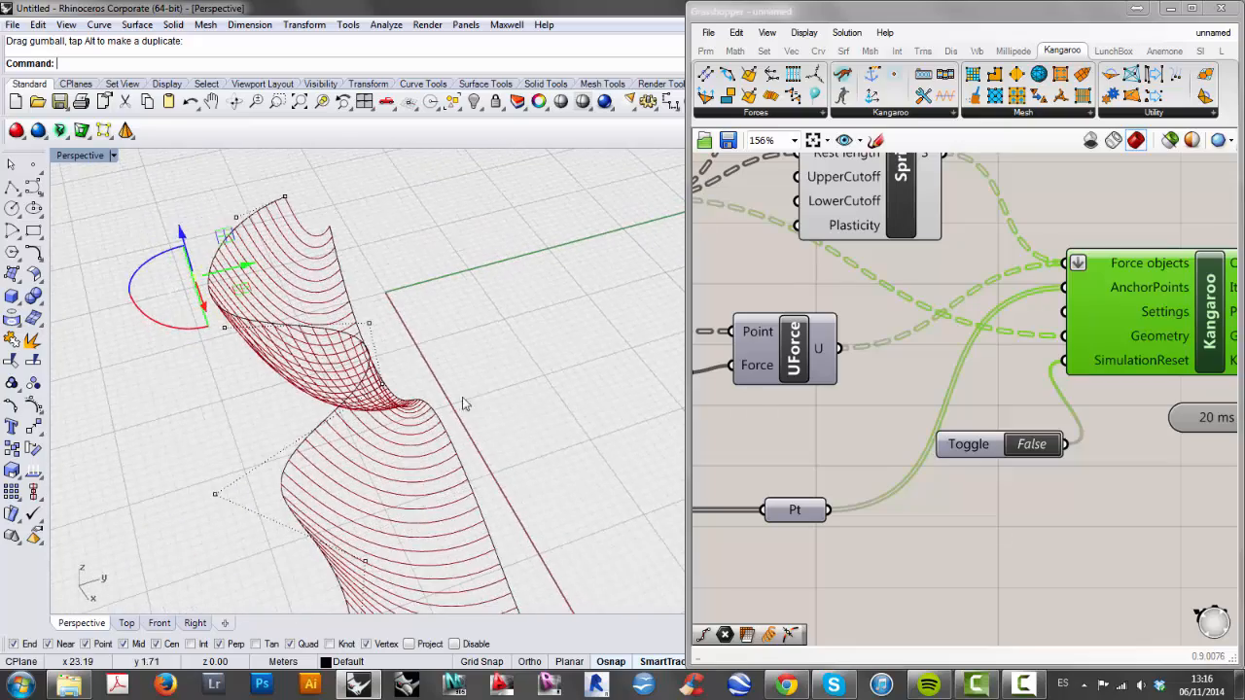
pyautogui.moveTo(481, 324); pyautogui.dragTo(485, 319, button='right')
# Move the two inward-bulging middle control points of the outer curve along the Y axis, away from the opposite curve.
pyautogui.moveTo(361, 309); pyautogui.dragTo(424, 404)
pyautogui.moveTo(439, 355); pyautogui.dragTo(175, 465)
pyautogui.moveTo(477, 412); pyautogui.dragTo(507, 419, button='right')
# Set the Factor slider of the unary force to 16 and inspect the simulated lines.
pyautogui.moveTo(837, 462); pyautogui.dragTo(945, 465, button='right')
pyautogui.moveTo(864, 405)
pyautogui.mouseDown()
pyautogui.moveTo(881, 406)
pyautogui.moveTo(867, 402)
pyautogui.mouseUp()
pyautogui.moveTo(570, 405); pyautogui.dragTo(493, 409, button='right')
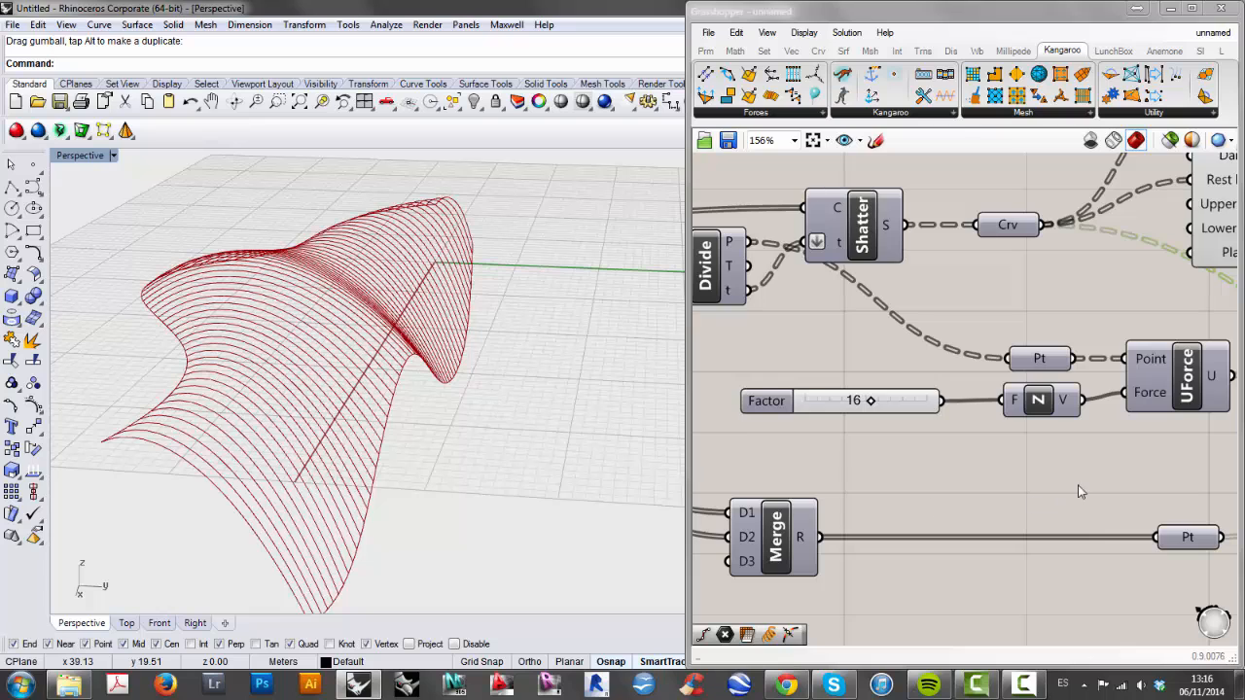
# Add a Join Curves component after the Kangaroo output's Crv parameter and connect Crv to its C input.
pyautogui.moveTo(1183, 479); pyautogui.dragTo(650, 476, button='right')
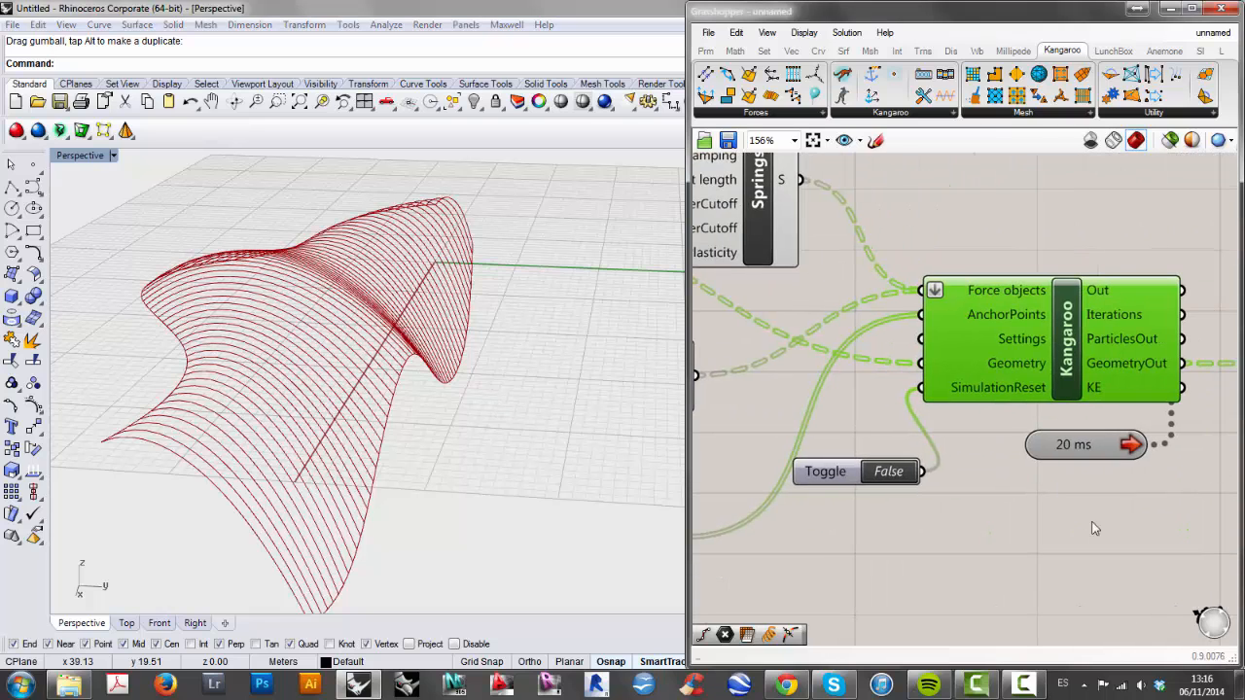
pyautogui.moveTo(1092, 523); pyautogui.dragTo(950, 505, button='right')
pyautogui.moveTo(1164, 485); pyautogui.dragTo(840, 401, button='right')
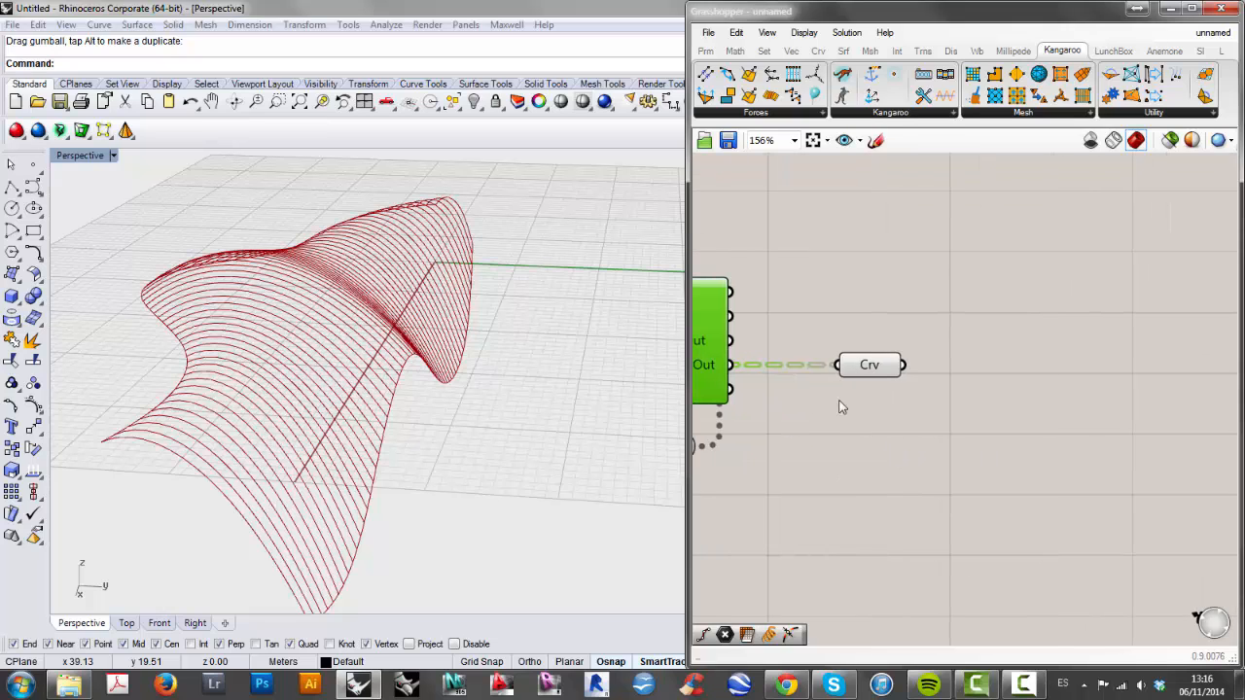
pyautogui.click(858, 375)
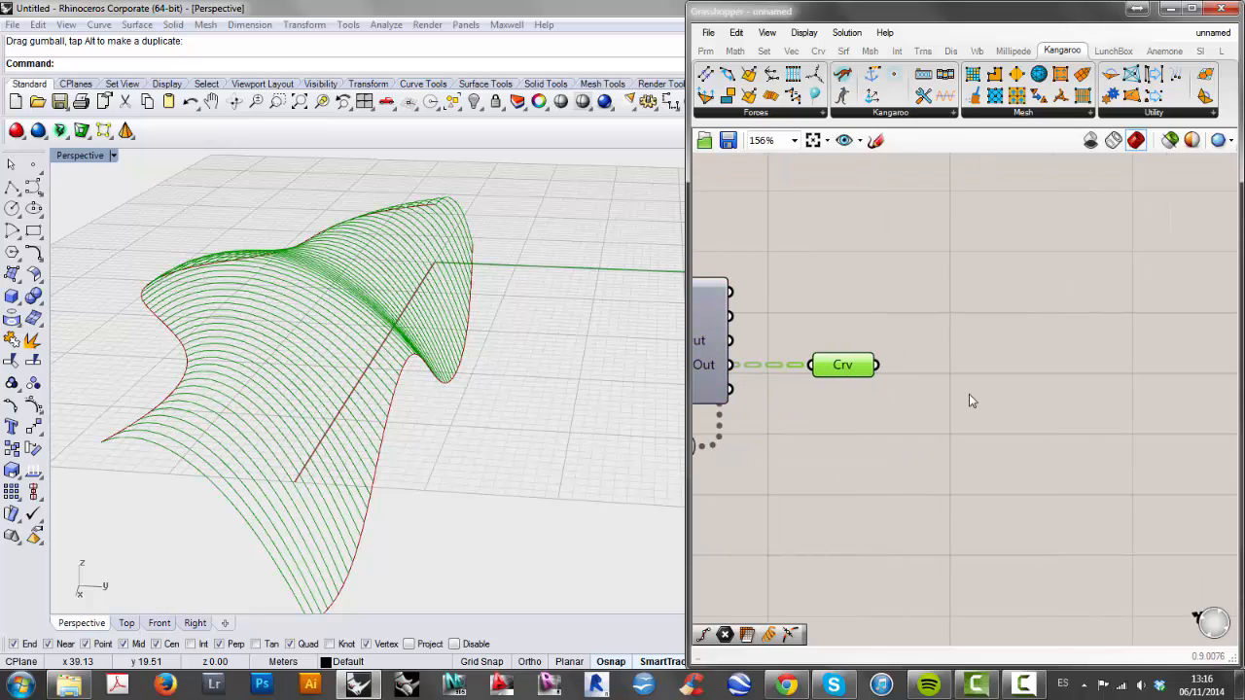
pyautogui.moveTo(969, 401); pyautogui.dragTo(939, 409, button='right')
pyautogui.doubleClick(943, 410)
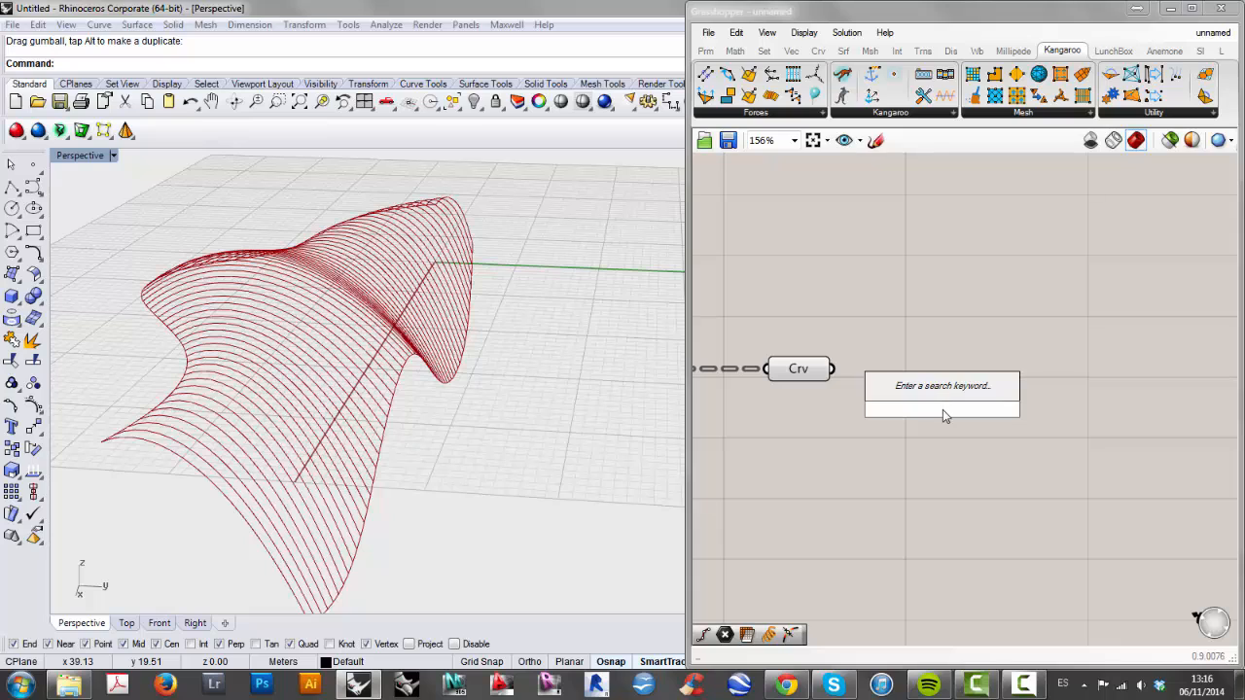
pyautogui.write('join')
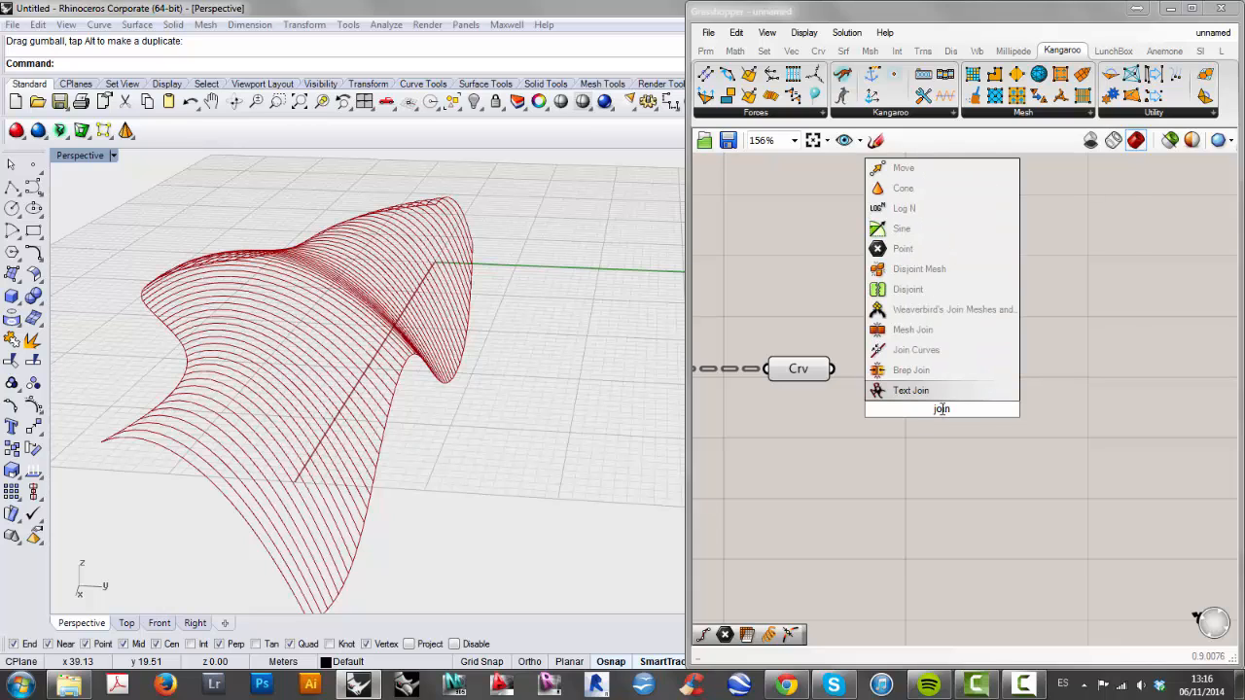
pyautogui.click(904, 352)
pyautogui.moveTo(929, 411); pyautogui.dragTo(887, 373)
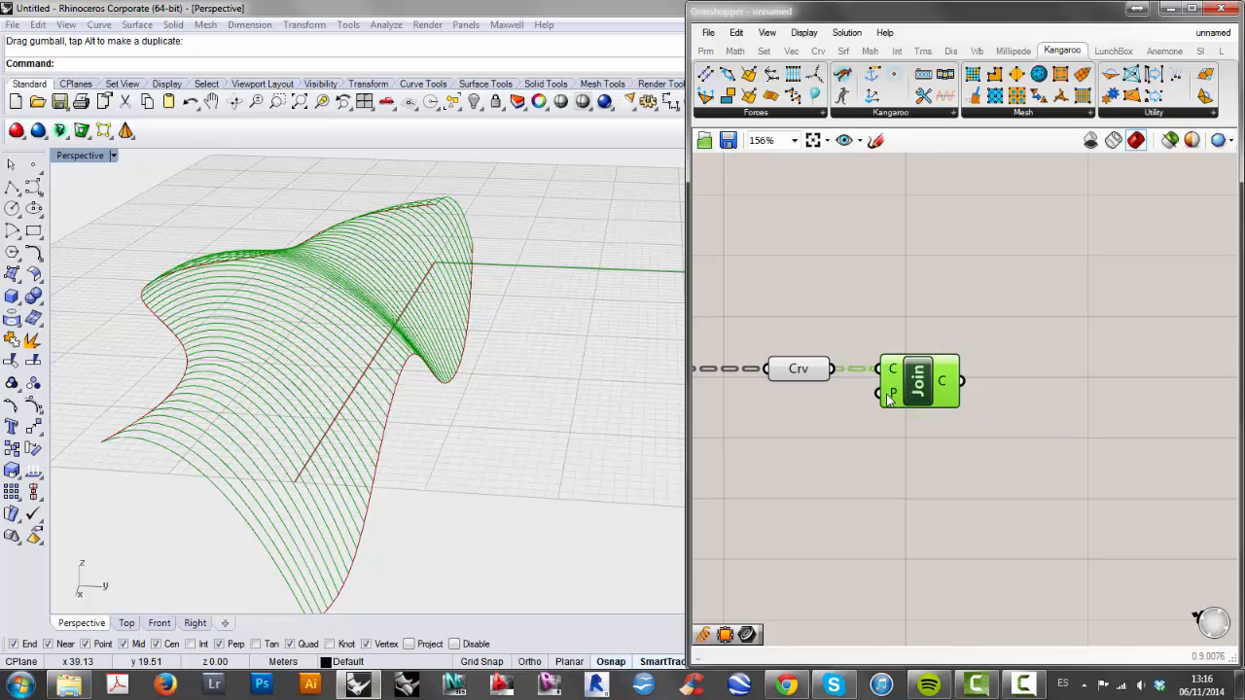
# Flatten the P input of the Join component and shift the component slightly away from the Crv parameter.
pyautogui.rightClick(888, 400)
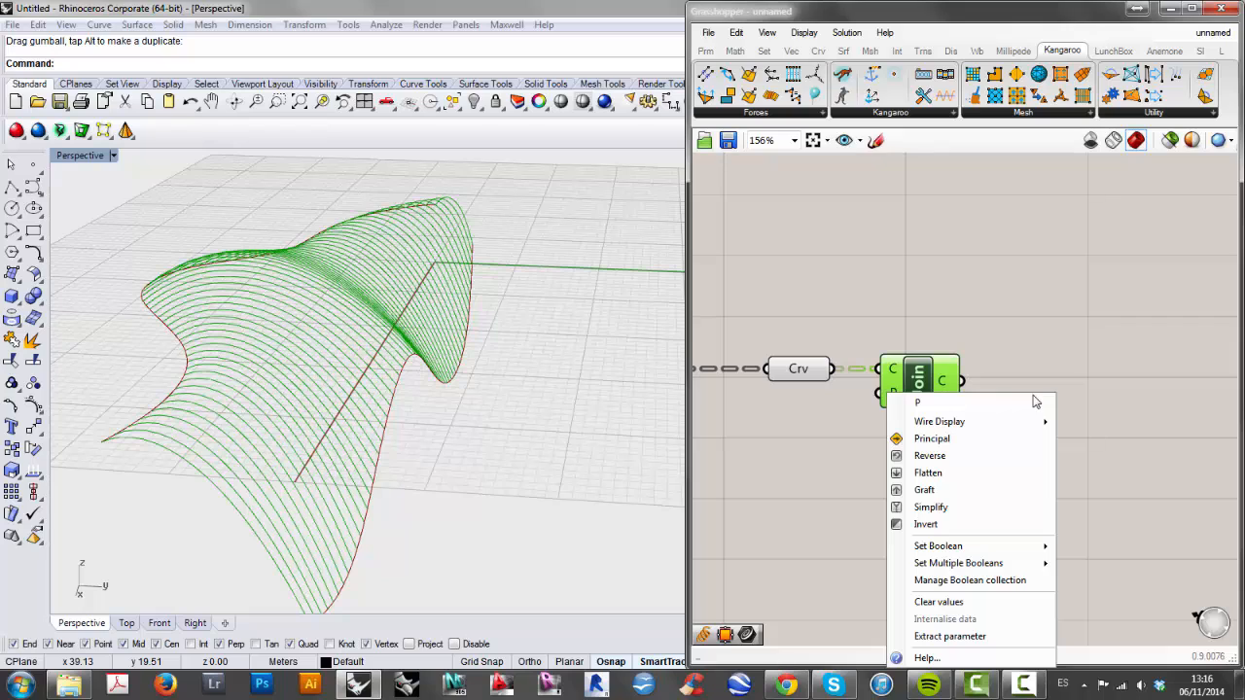
pyautogui.click(1018, 484)
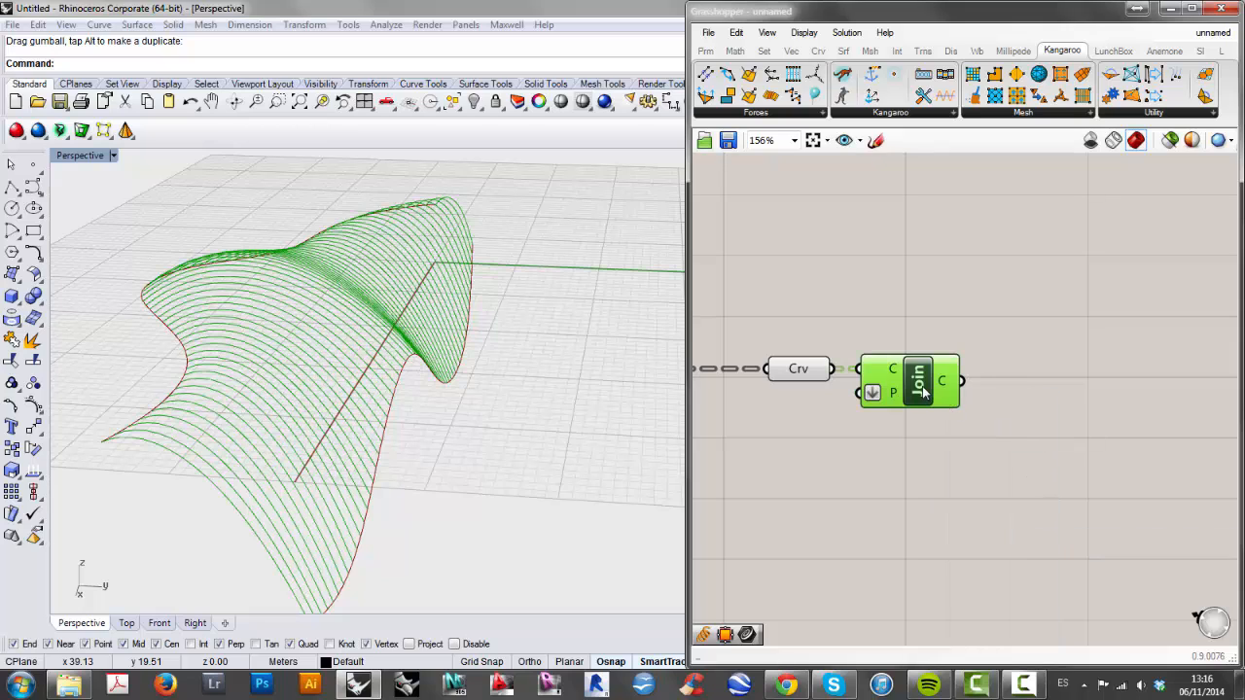
pyautogui.moveTo(922, 390); pyautogui.dragTo(956, 390)
# Add a Discontinuity component and connect the Join component's C output to its C input.
pyautogui.moveTo(1071, 457); pyautogui.dragTo(972, 448, button='right')
pyautogui.doubleClick(990, 417)
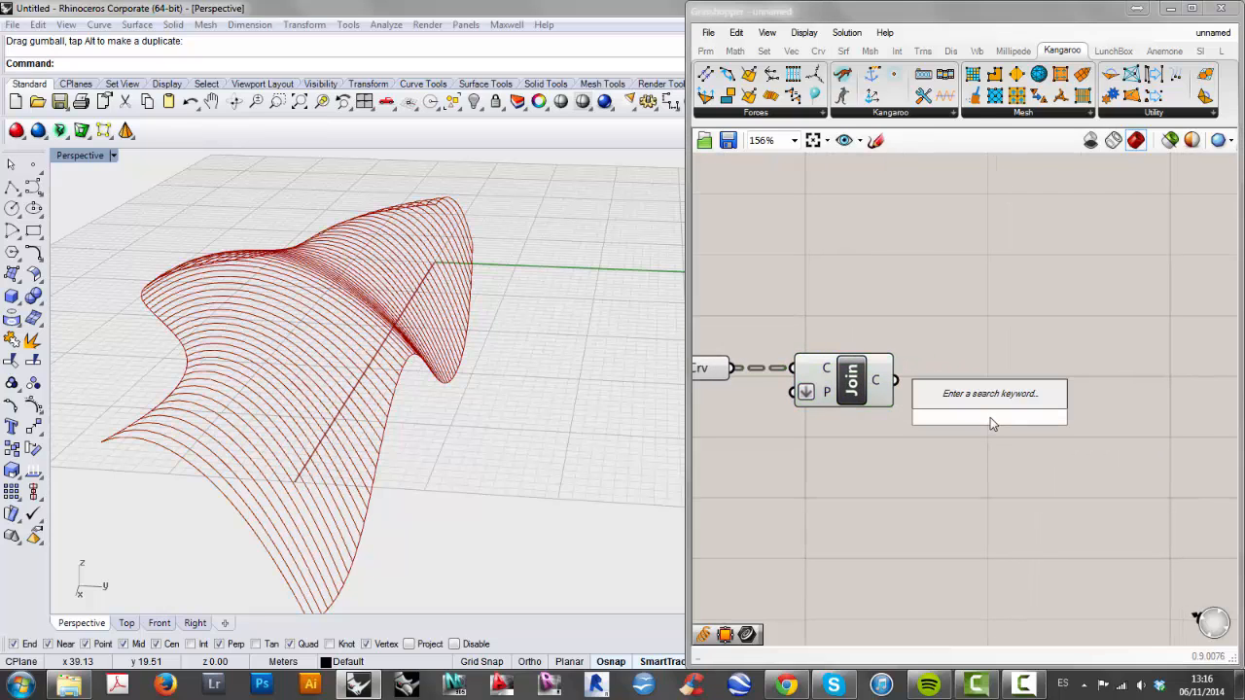
pyautogui.write('dis')
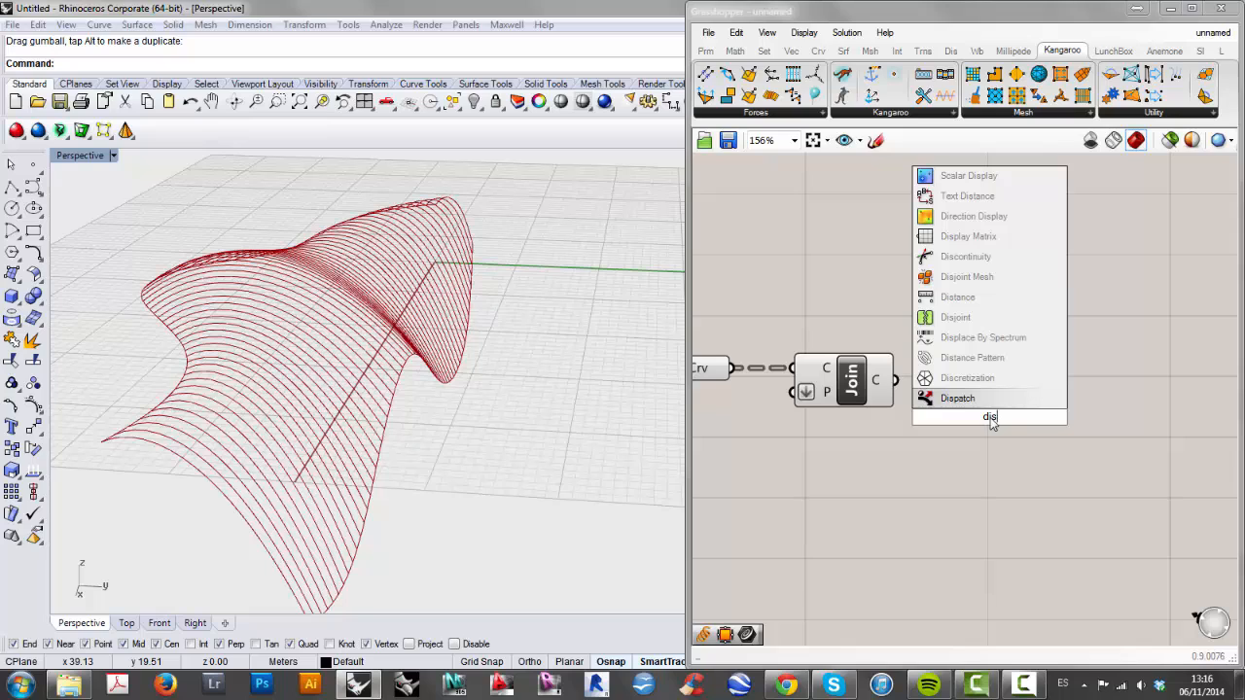
pyautogui.click(987, 257)
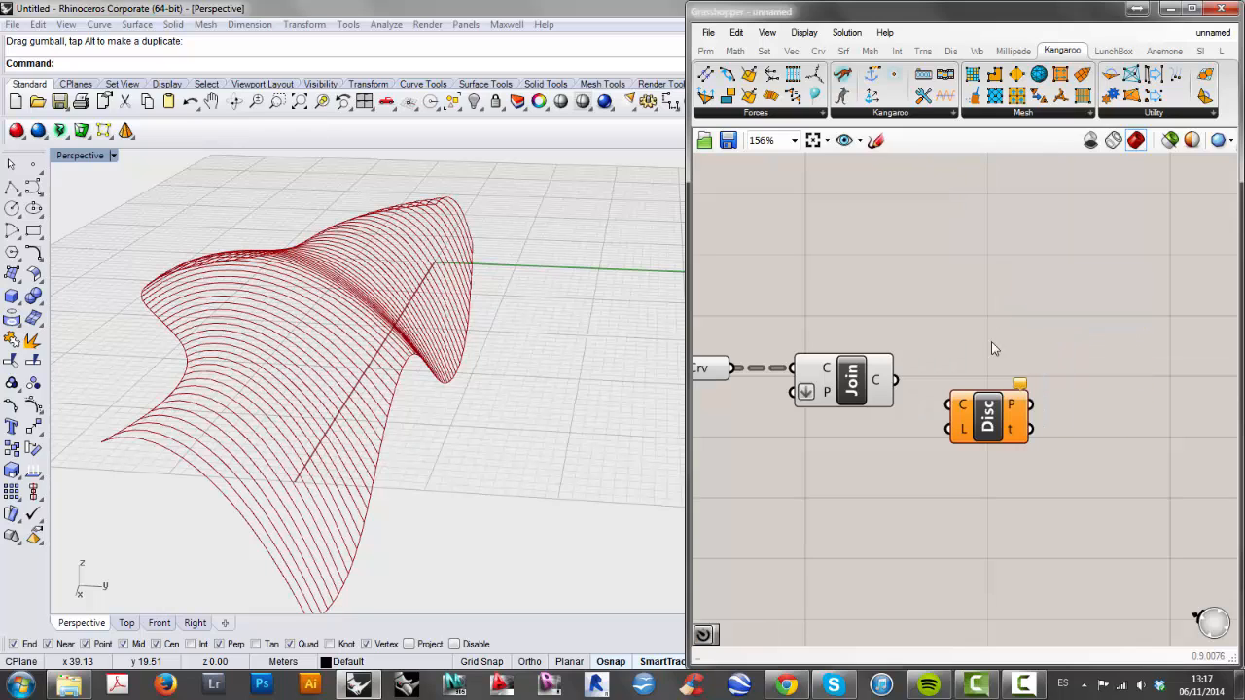
pyautogui.moveTo(982, 440); pyautogui.dragTo(945, 382)
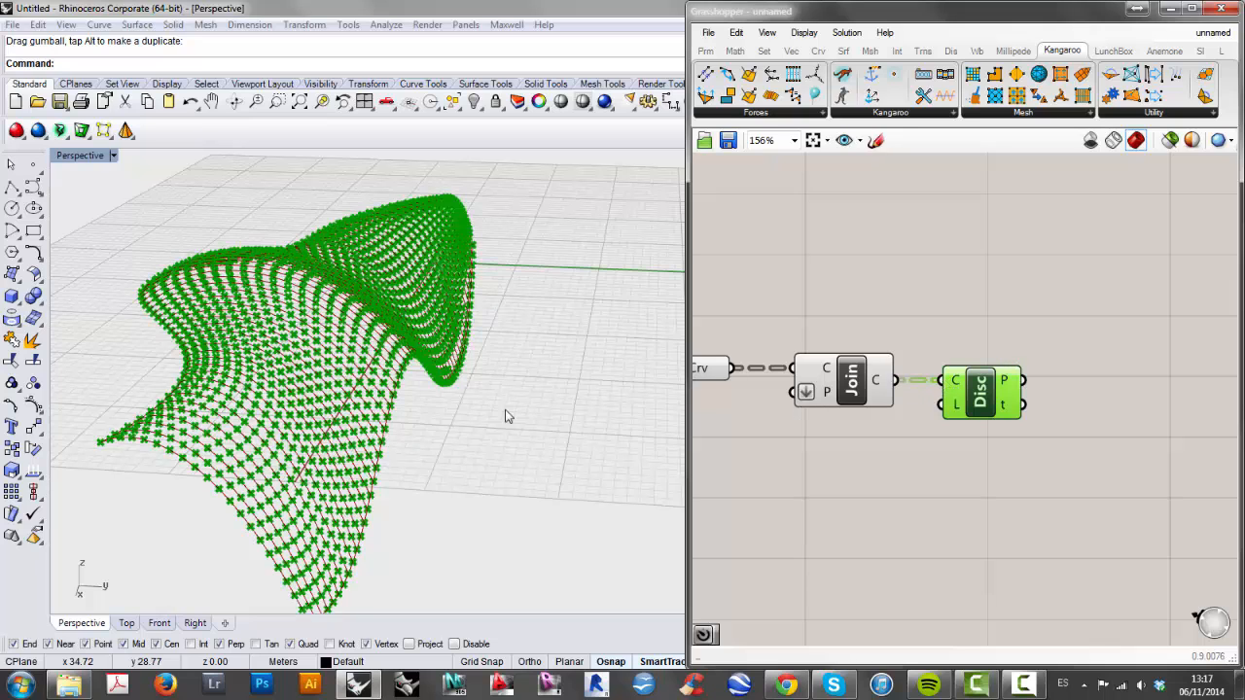
# Add an Interpolate curve component and connect the Discontinuity component's P output to its V input.
pyautogui.moveTo(1048, 491); pyautogui.dragTo(942, 480, button='right')
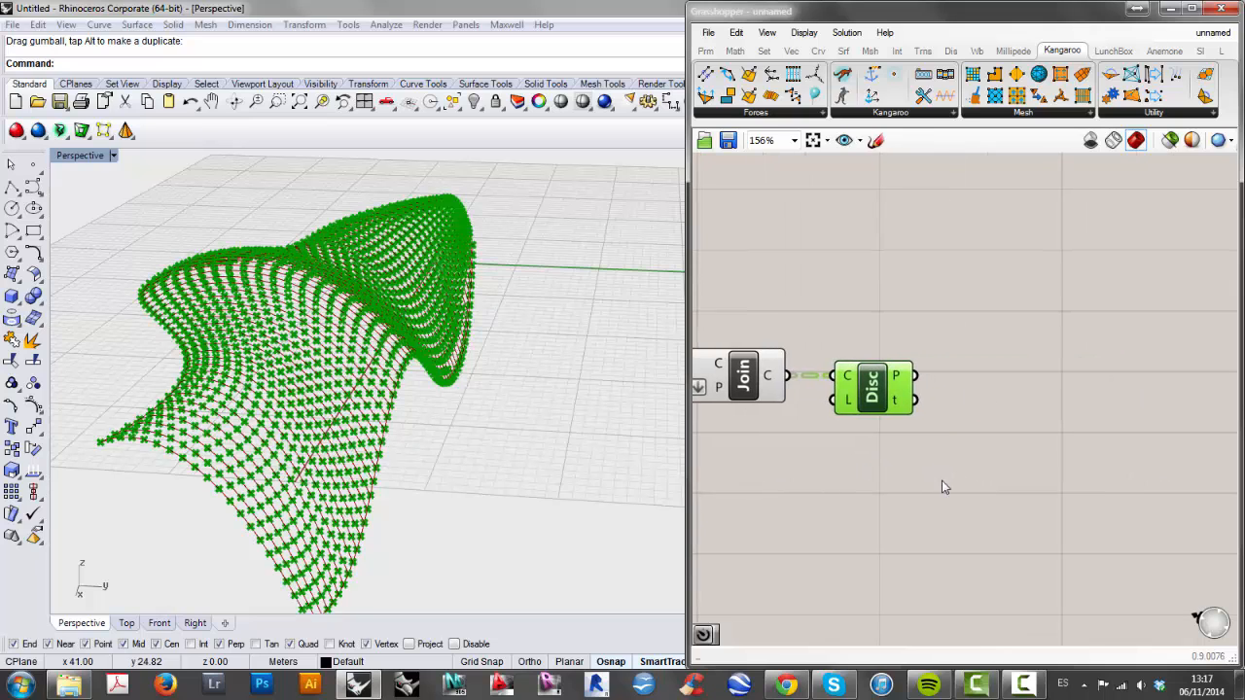
pyautogui.doubleClick(992, 480)
pyautogui.write('int')
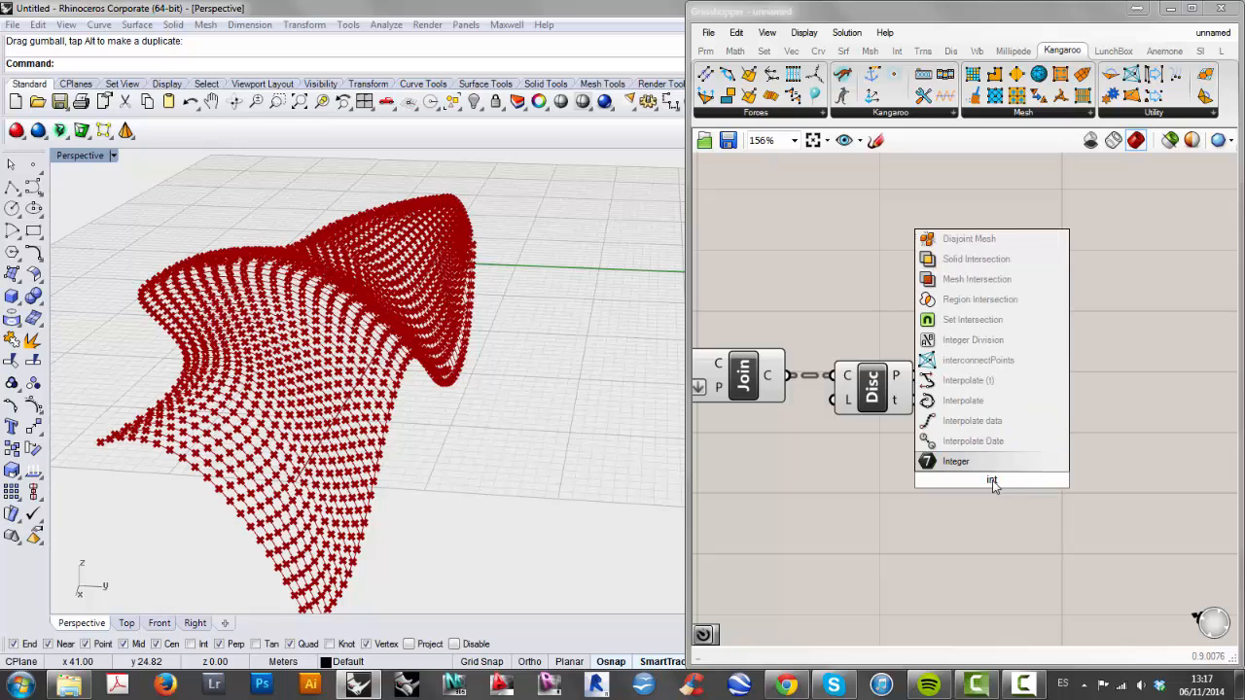
pyautogui.click(993, 398)
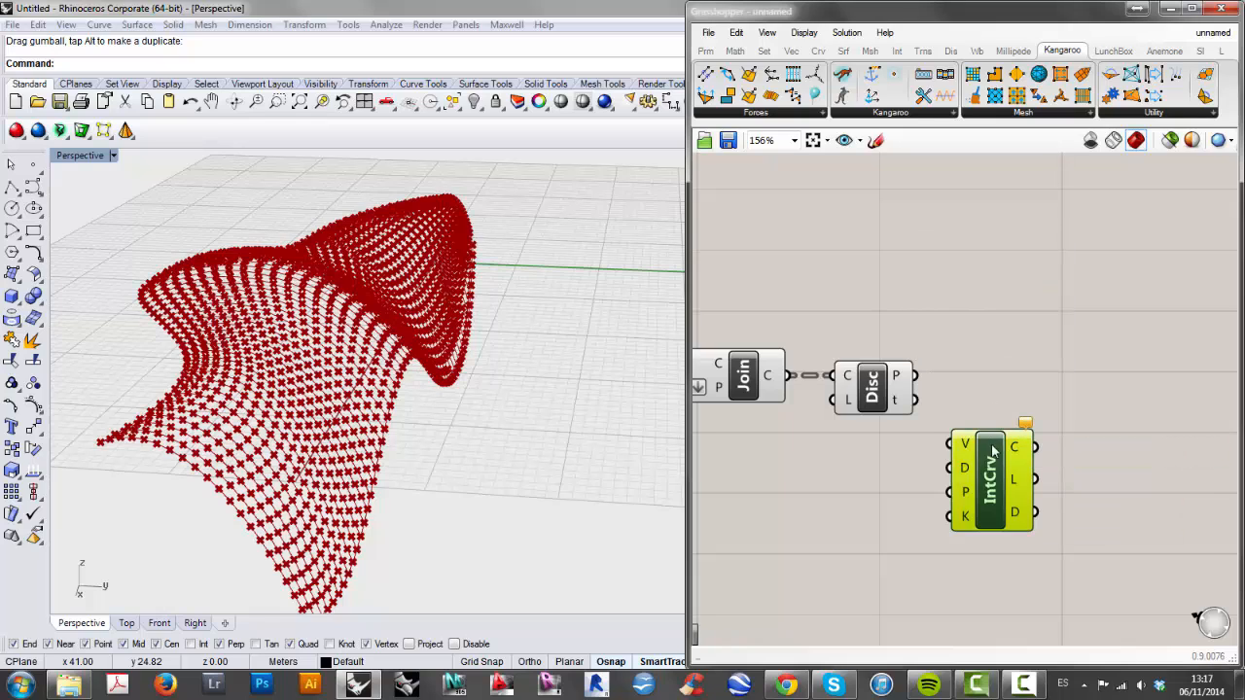
pyautogui.moveTo(992, 445); pyautogui.dragTo(1013, 405)
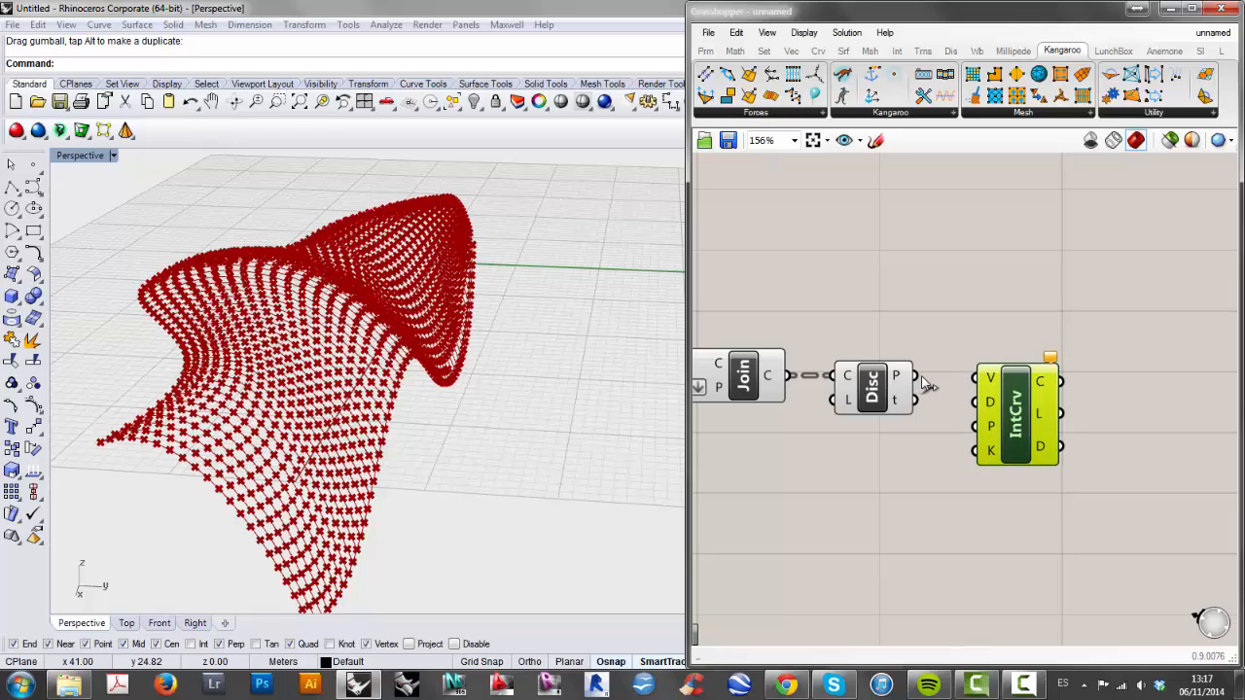
pyautogui.moveTo(973, 384); pyautogui.dragTo(1029, 413)
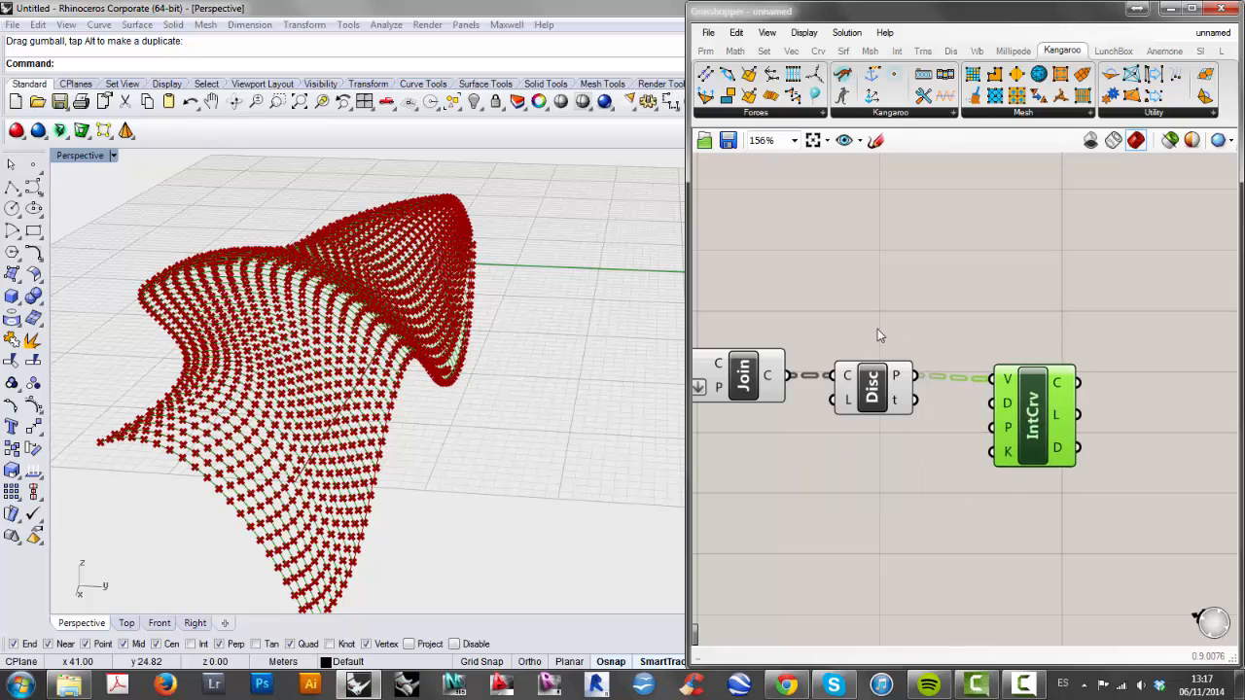
# Turn off the preview of the Crv, Join and Disc components together.
pyautogui.moveTo(871, 297); pyautogui.dragTo(1017, 301, button='right')
pyautogui.moveTo(914, 513); pyautogui.dragTo(1034, 476, button='right')
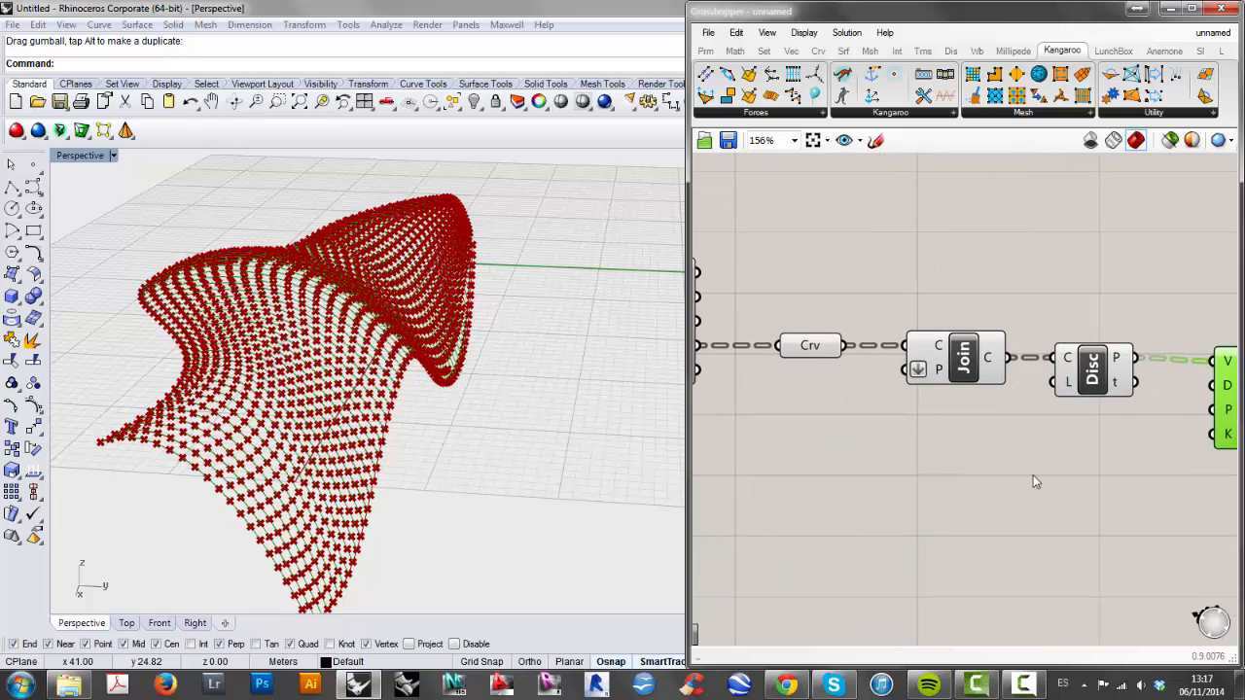
pyautogui.moveTo(1121, 448); pyautogui.dragTo(807, 296)
pyautogui.rightClick(817, 345)
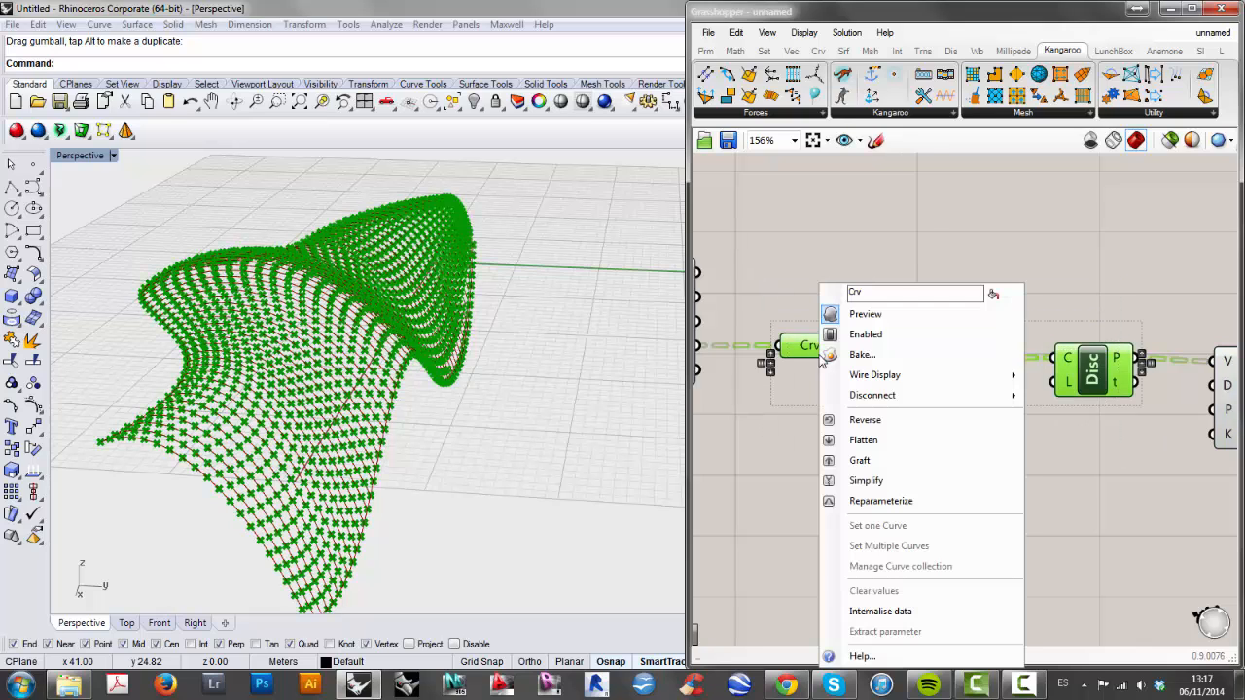
pyautogui.click(882, 316)
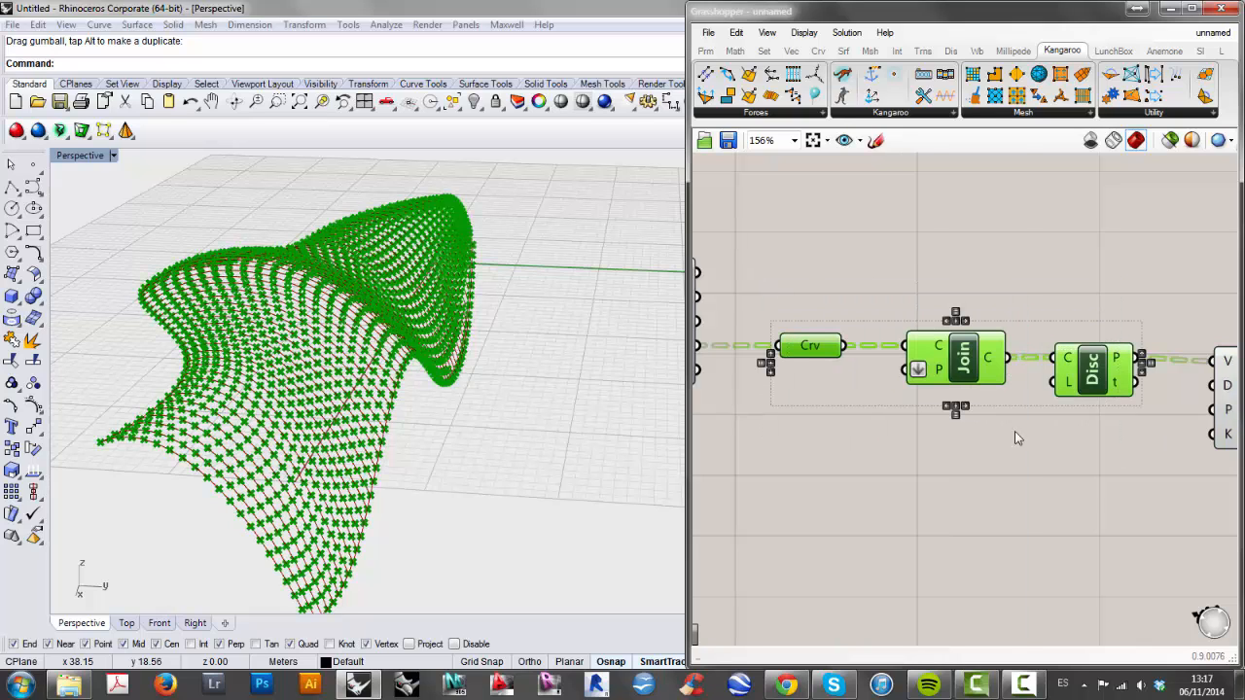
pyautogui.click(905, 394)
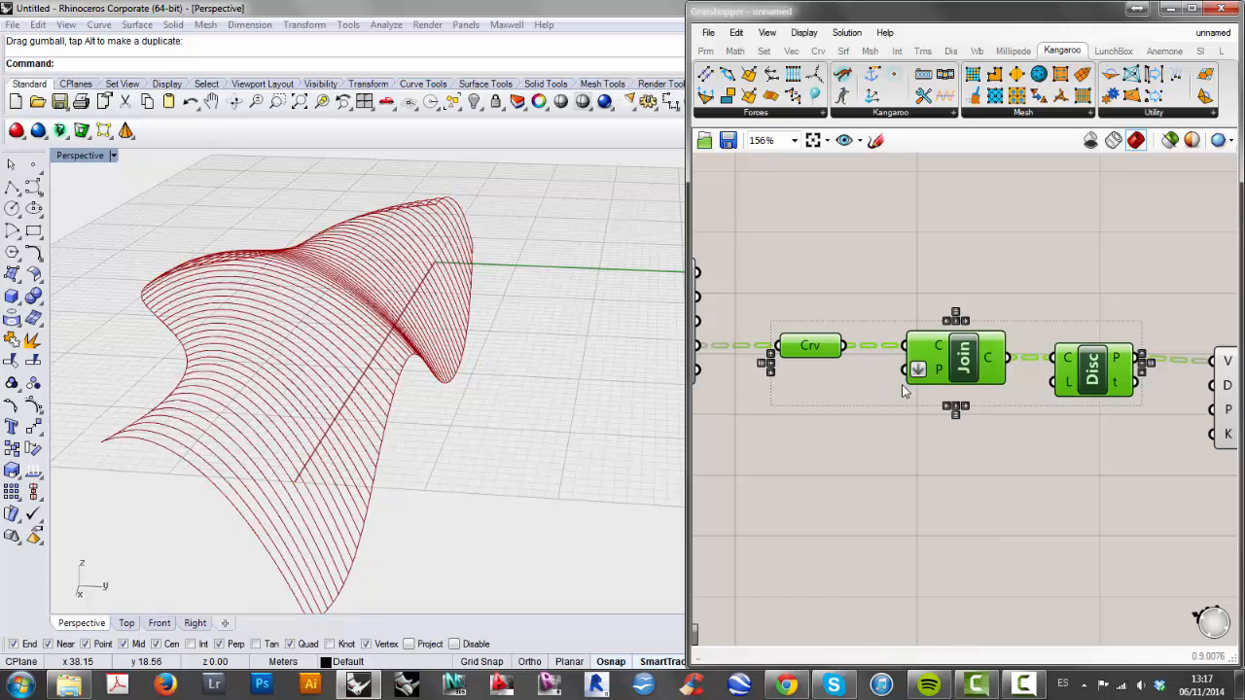
# Add a Loft component and connect the interpolated curves from IntCrv's C output to its C input.
pyautogui.moveTo(956, 465); pyautogui.dragTo(814, 439, button='right')
pyautogui.moveTo(1183, 428); pyautogui.dragTo(994, 421, button='right')
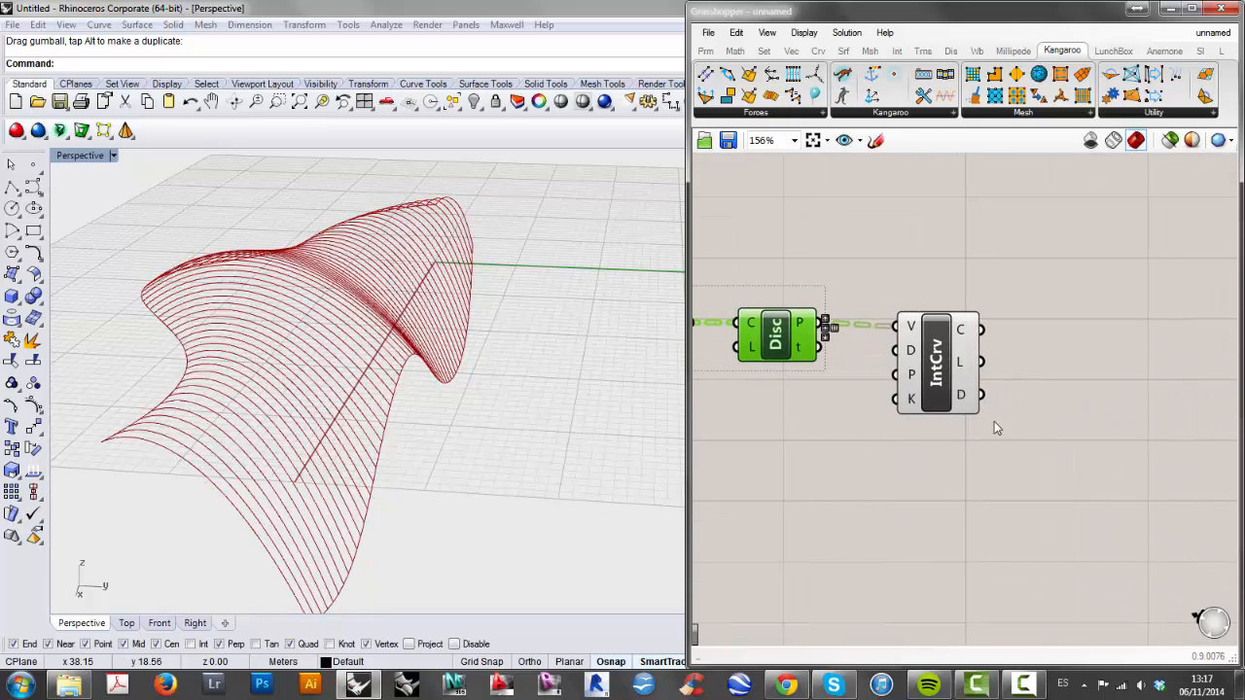
pyautogui.moveTo(1085, 382); pyautogui.dragTo(992, 400, button='right')
pyautogui.doubleClick(1039, 394)
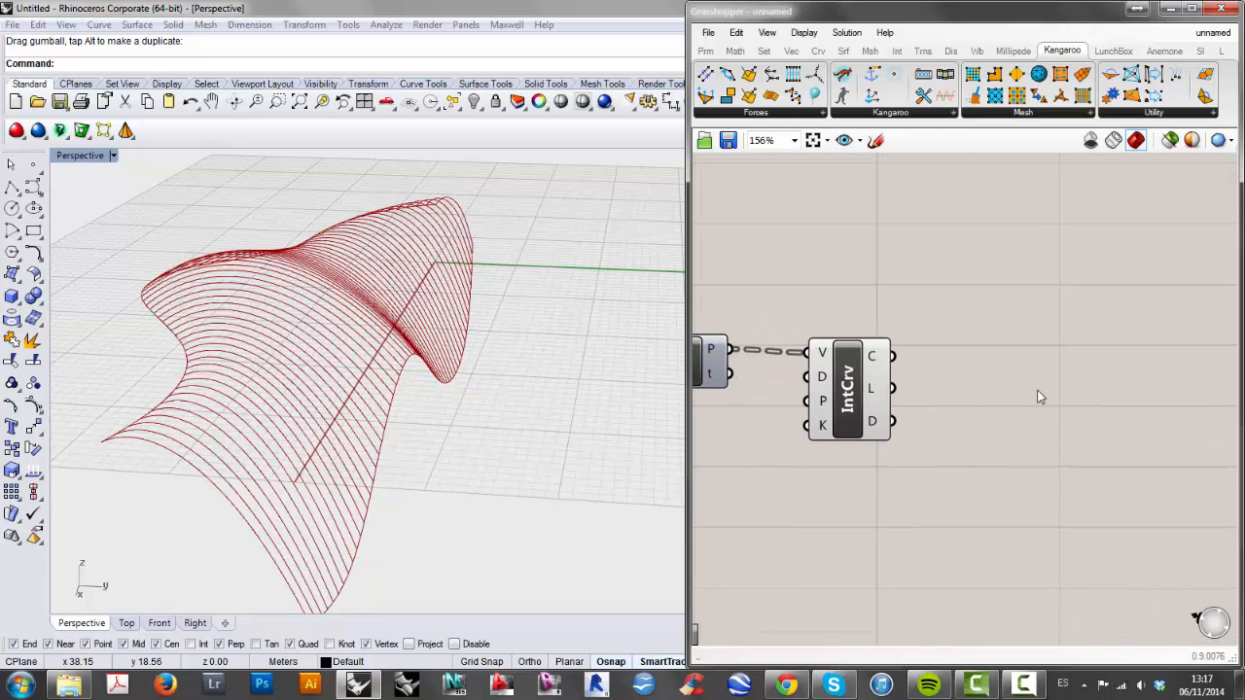
pyautogui.write('loft')
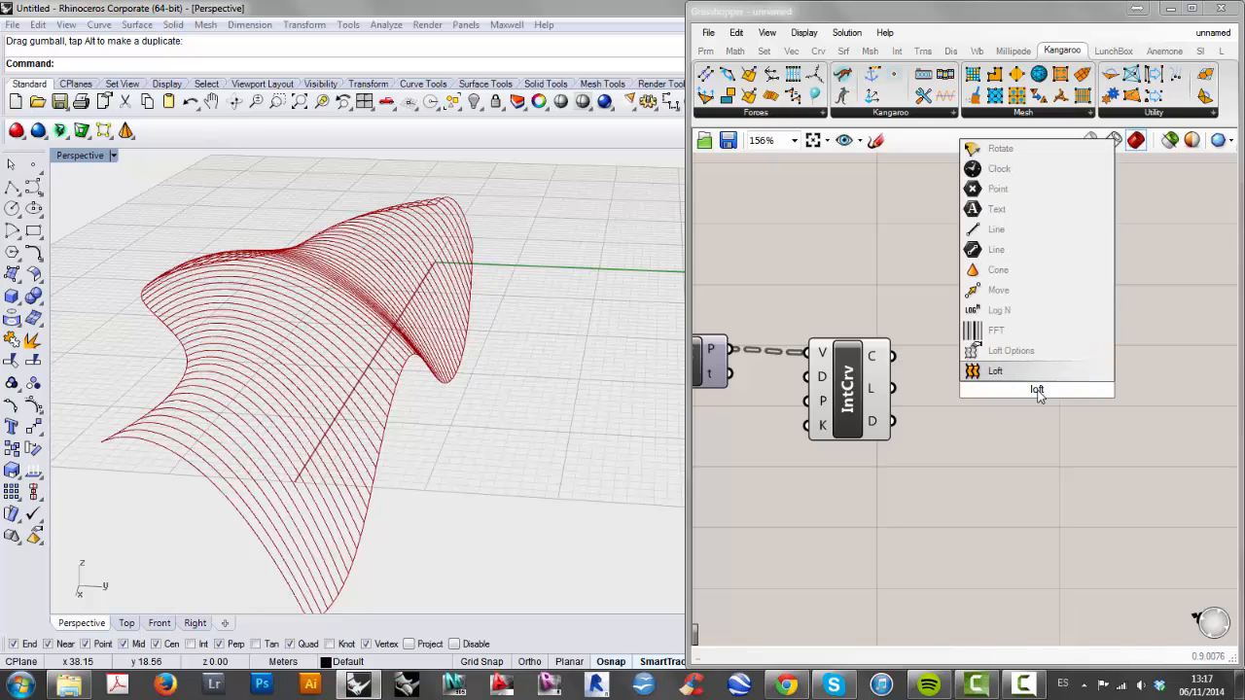
pyautogui.click(1025, 374)
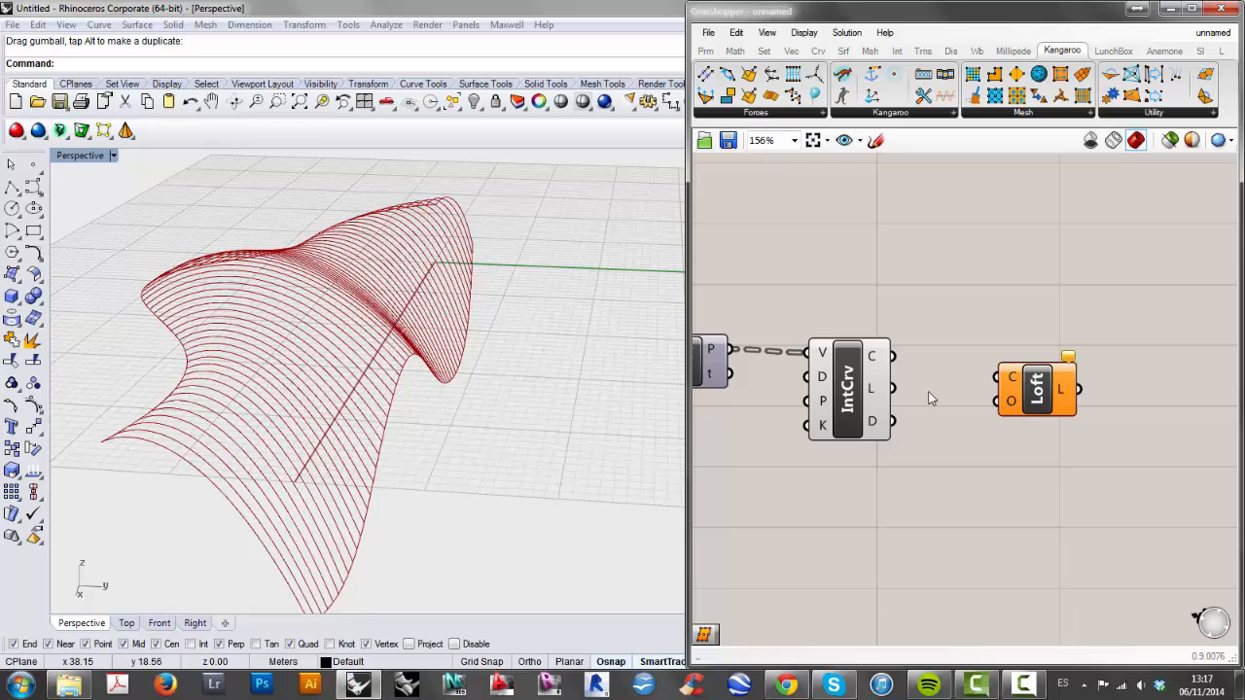
pyautogui.moveTo(899, 361); pyautogui.dragTo(1038, 376)
# Open the loft options on the Loft component's O input and commit them with the Normal type.
pyautogui.rightClick(1012, 389)
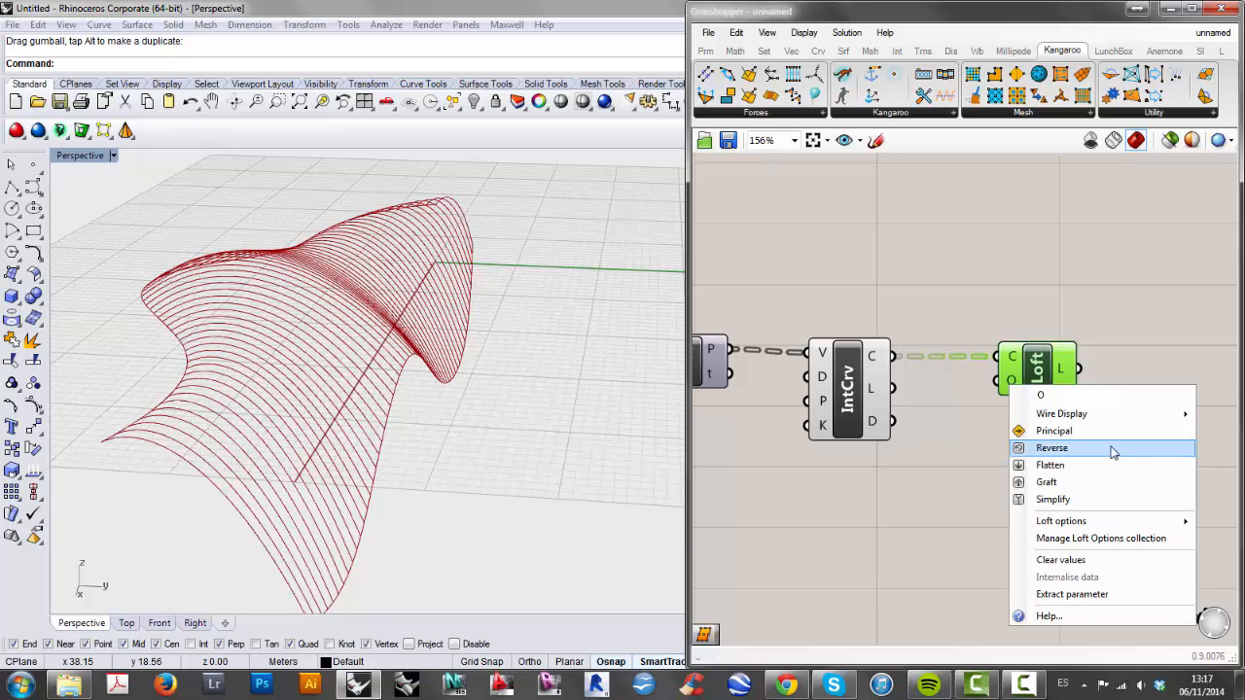
pyautogui.click(983, 406)
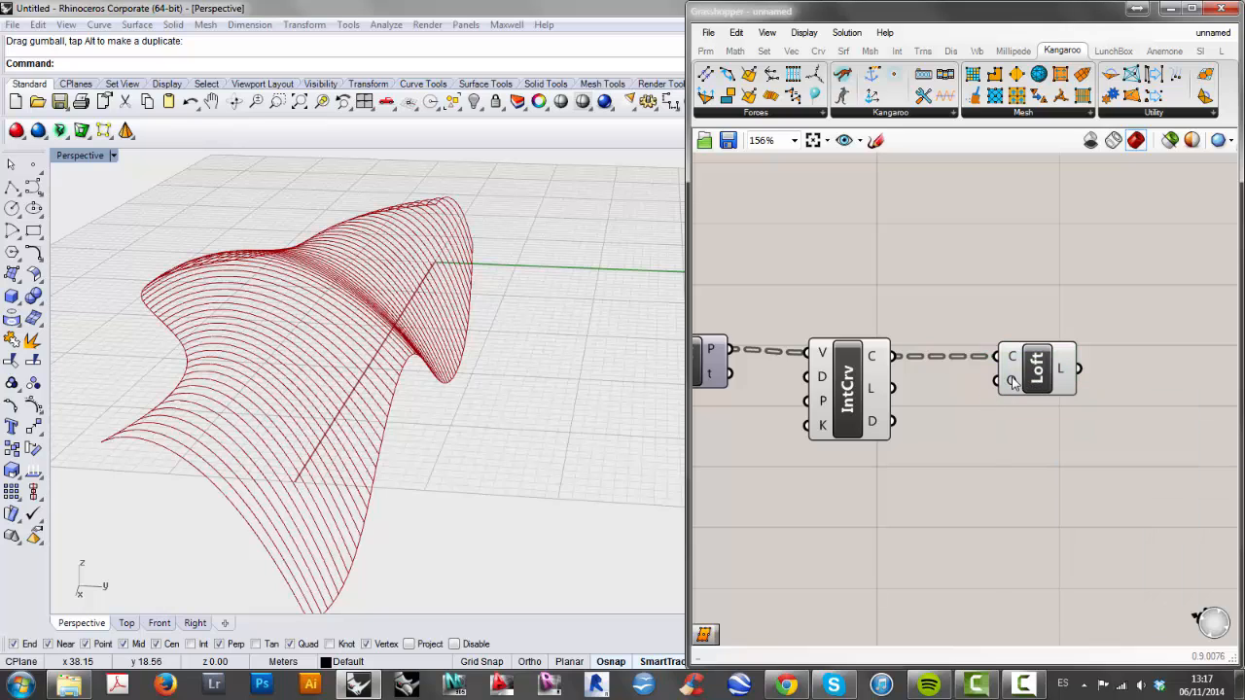
pyautogui.rightClick(1012, 381)
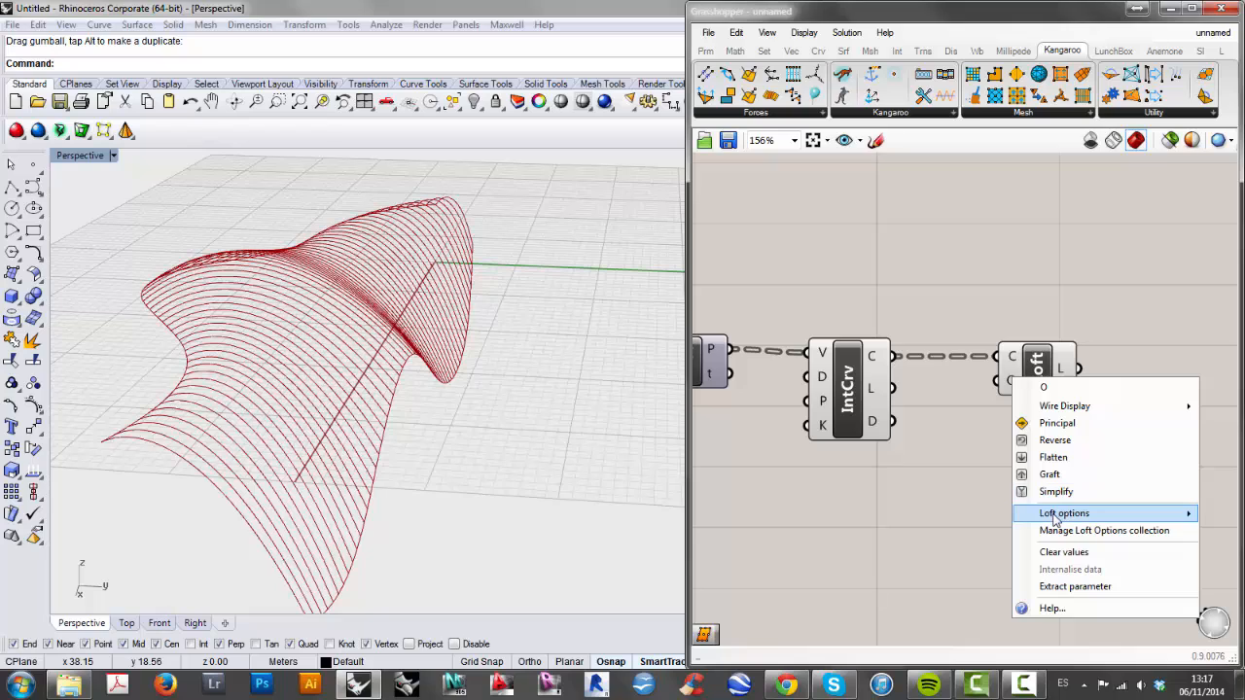
pyautogui.moveTo(1055, 520)
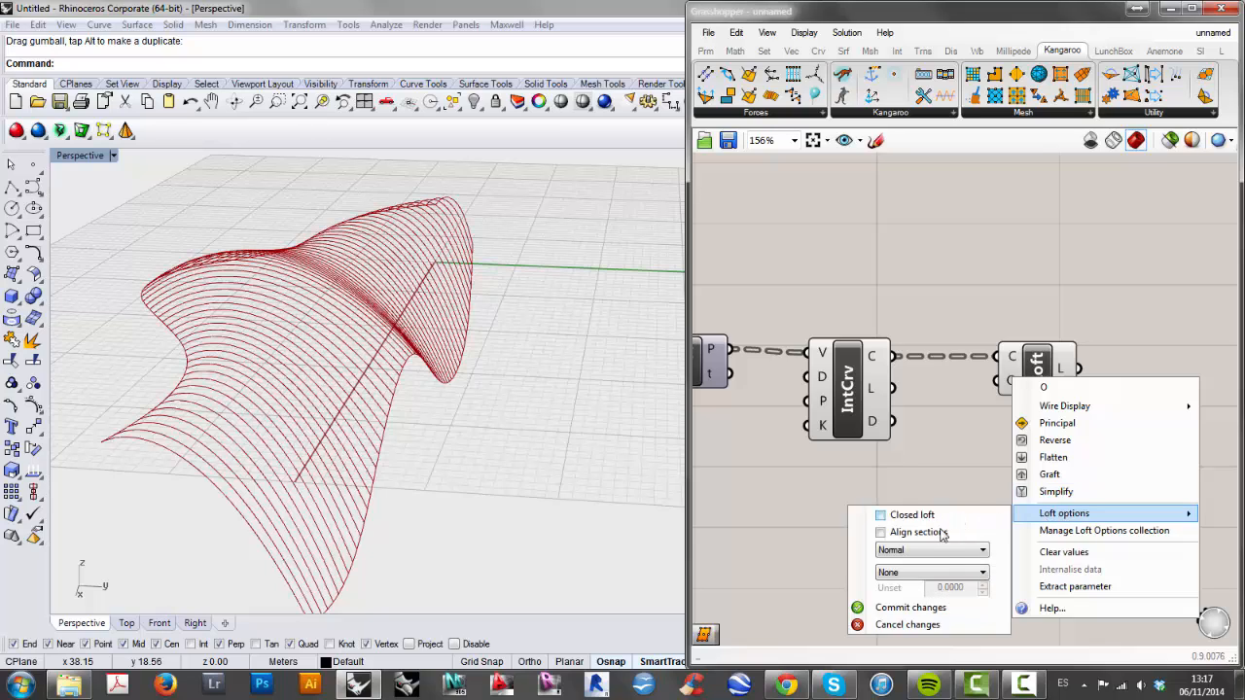
pyautogui.click(909, 607)
pyautogui.click(1039, 374)
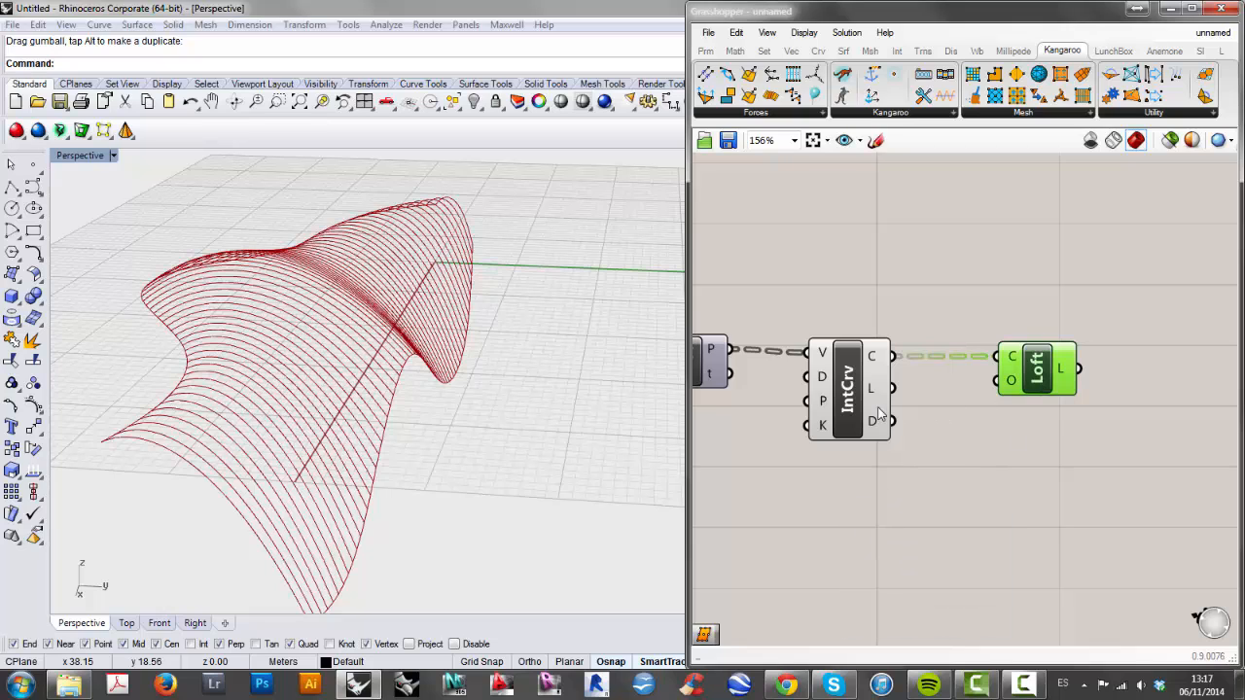
# Flatten the C output of the IntCrv component, nudge the component slightly, and select the Loft component to highlight its surface.
pyautogui.click(848, 408)
pyautogui.moveTo(760, 447); pyautogui.dragTo(820, 434, button='right')
pyautogui.rightClick(925, 352)
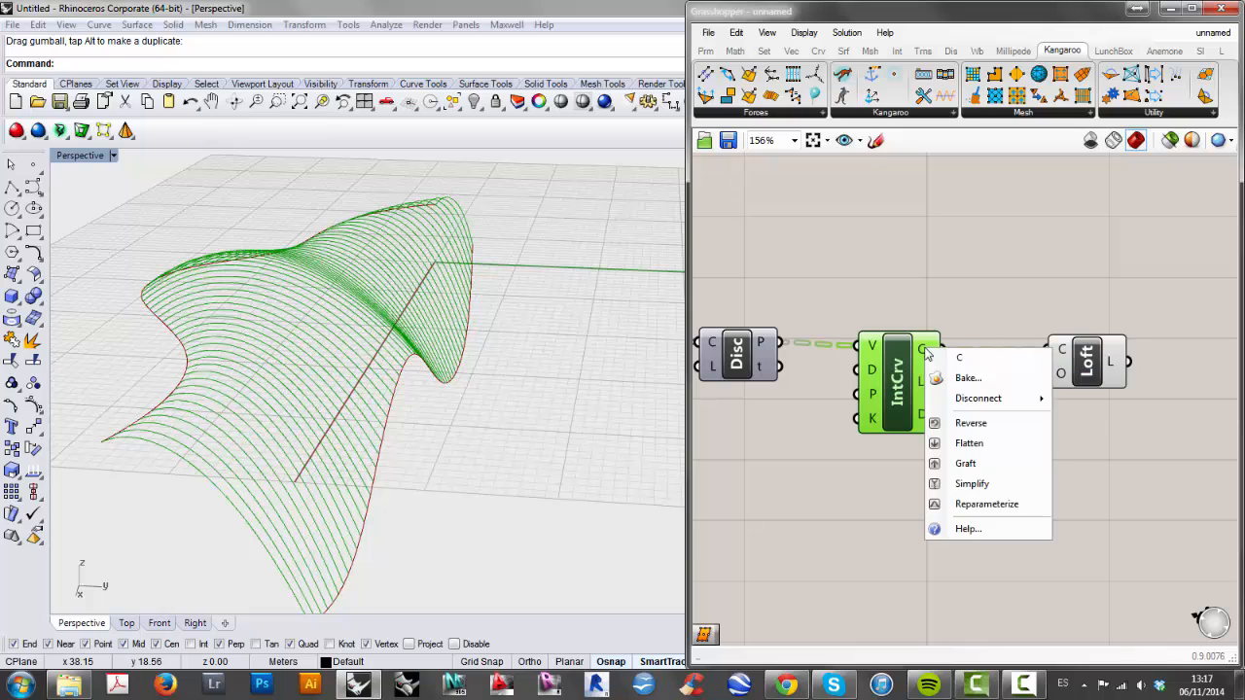
pyautogui.click(962, 441)
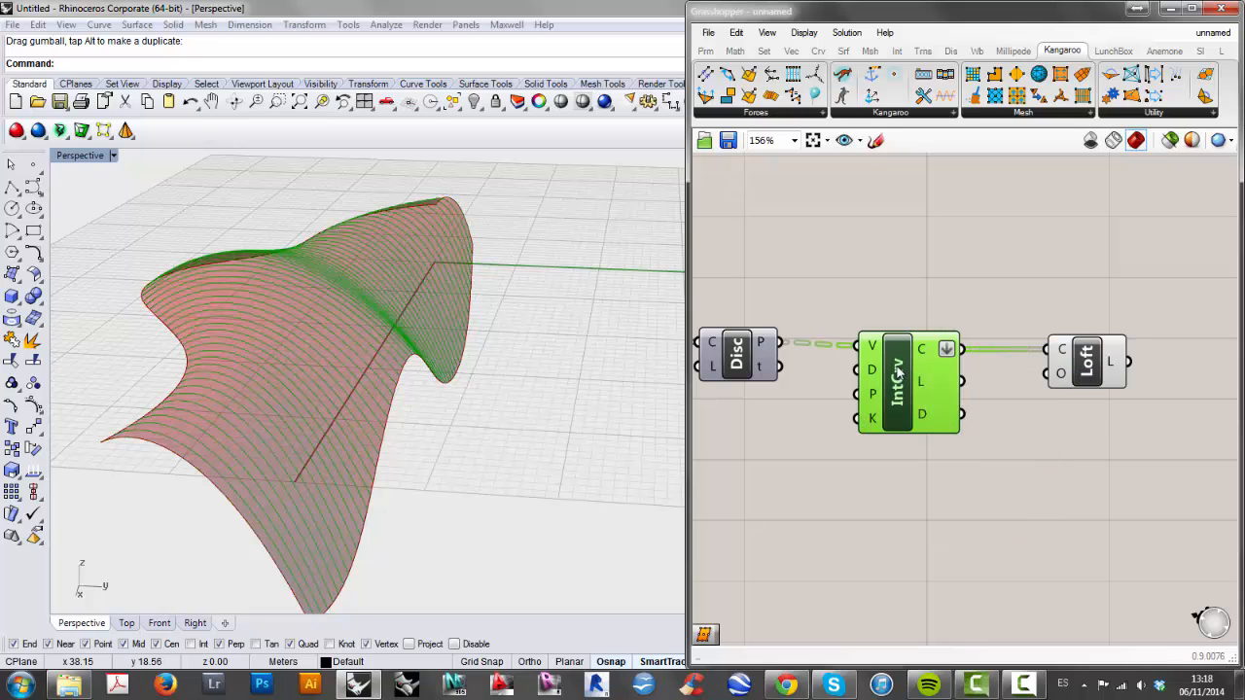
pyautogui.moveTo(896, 369); pyautogui.dragTo(891, 365)
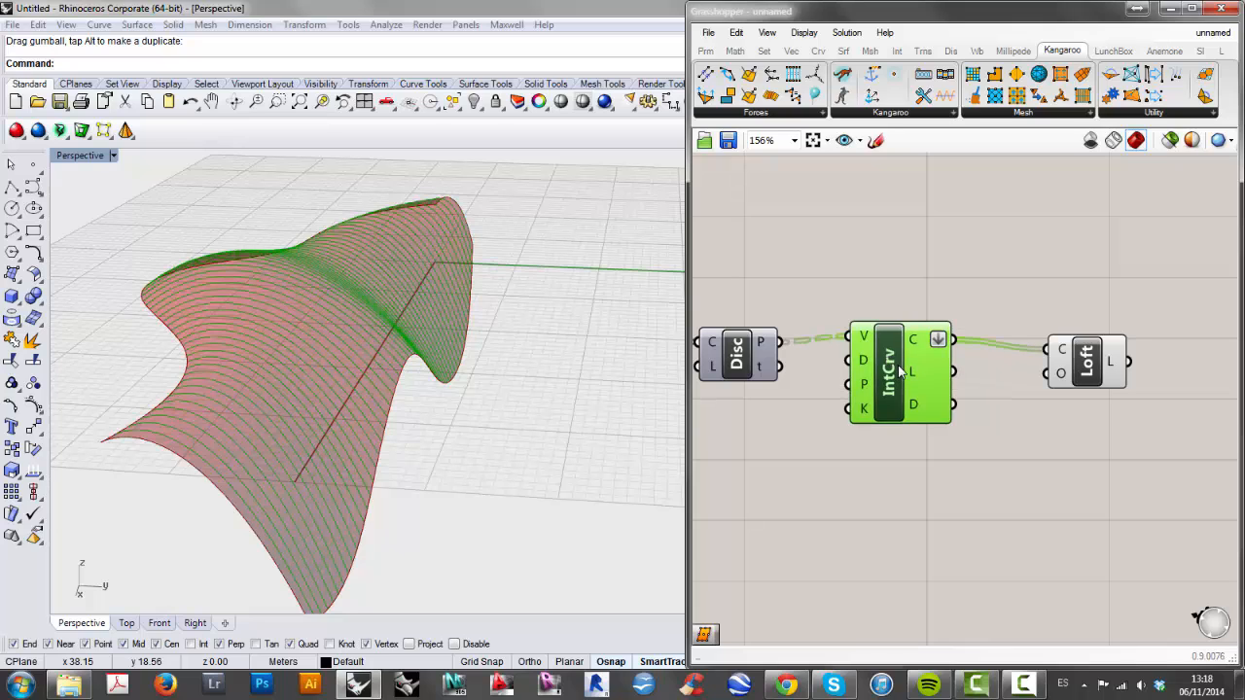
pyautogui.click(1079, 373)
# Set the Factor slider feeding the Unit Z vector of the UForce component to -51 and inspect the lofted surface.
pyautogui.moveTo(791, 454); pyautogui.dragTo(888, 437, button='right')
pyautogui.moveTo(740, 447); pyautogui.dragTo(819, 443, button='right')
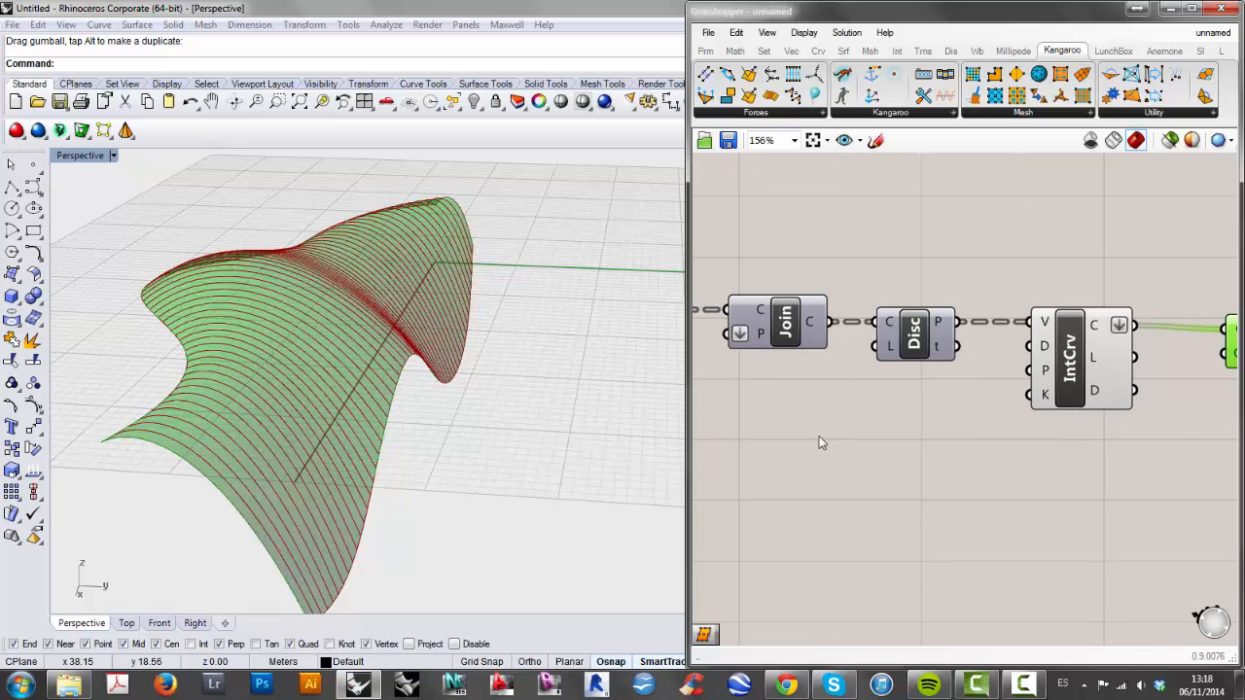
pyautogui.moveTo(721, 436); pyautogui.dragTo(895, 437, button='right')
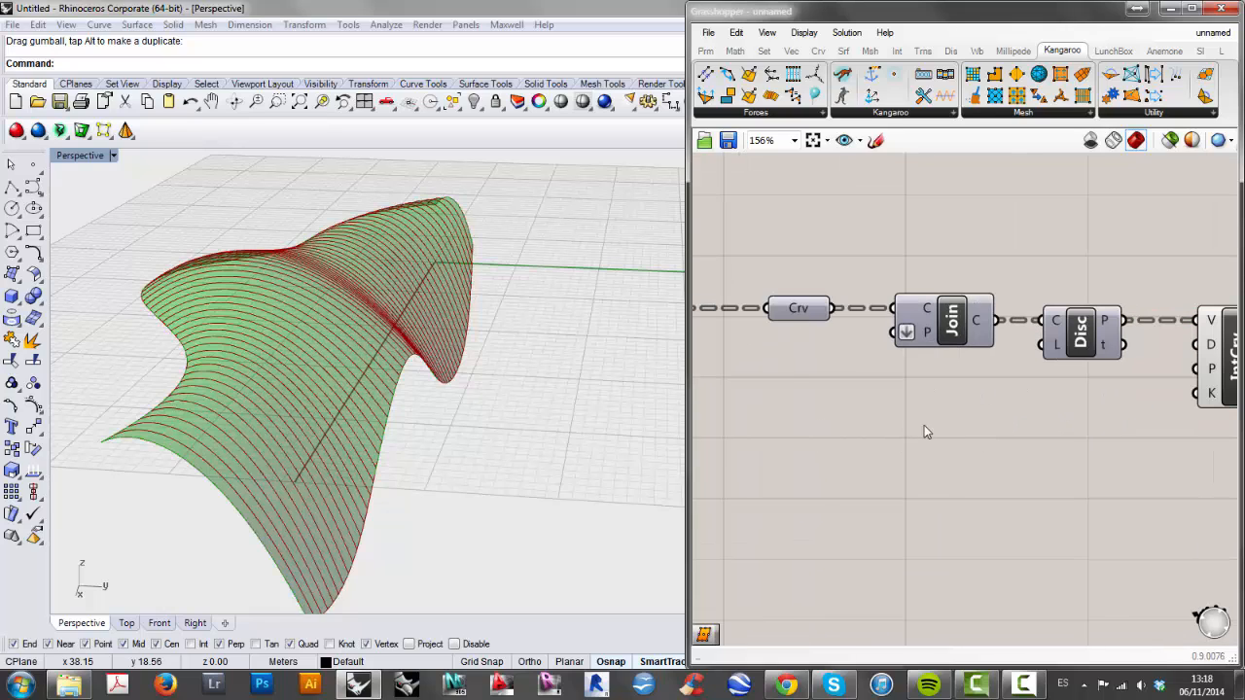
pyautogui.moveTo(696, 442); pyautogui.dragTo(1018, 447, button='right')
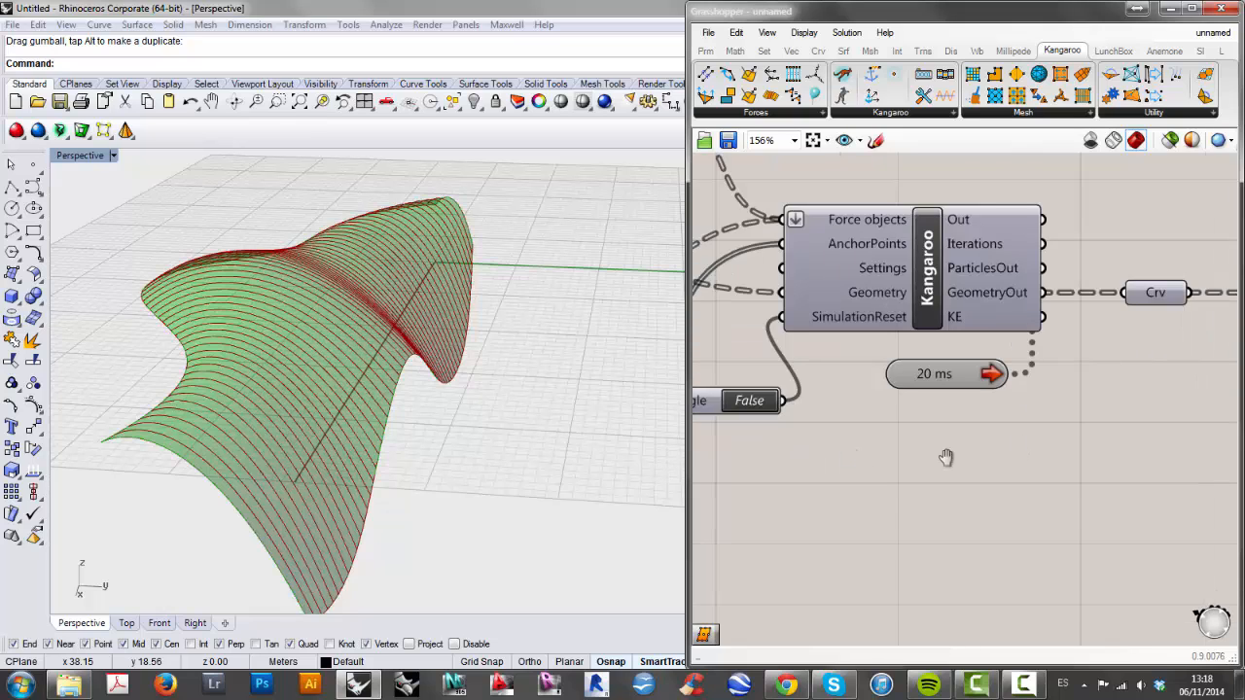
pyautogui.moveTo(693, 445); pyautogui.dragTo(808, 452, button='right')
pyautogui.moveTo(424, 452); pyautogui.dragTo(569, 437, button='right')
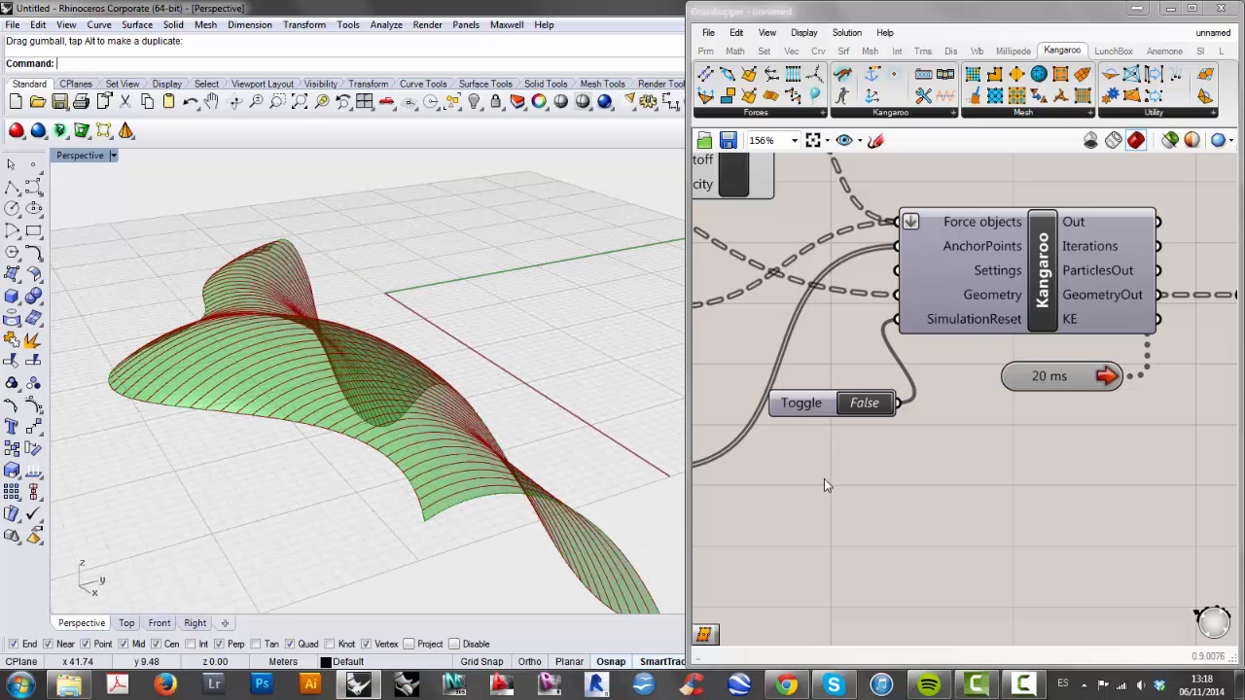
pyautogui.moveTo(862, 473); pyautogui.dragTo(1125, 441, button='right')
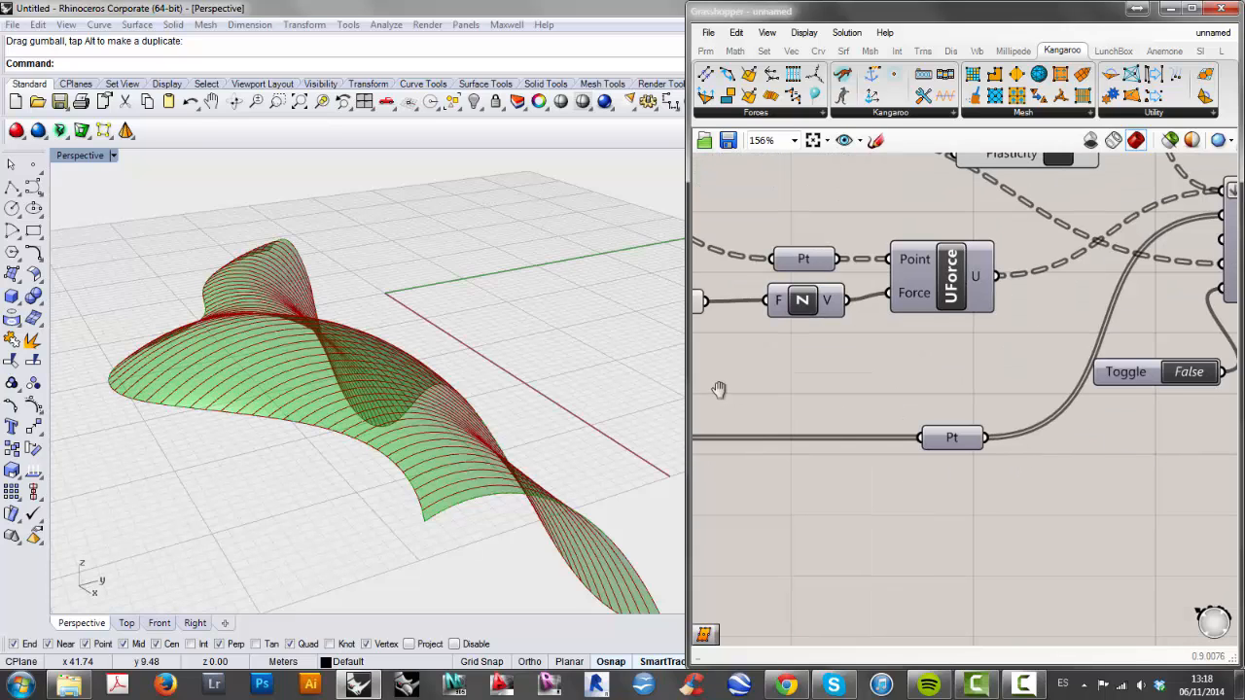
pyautogui.moveTo(724, 386); pyautogui.dragTo(731, 382, button='right')
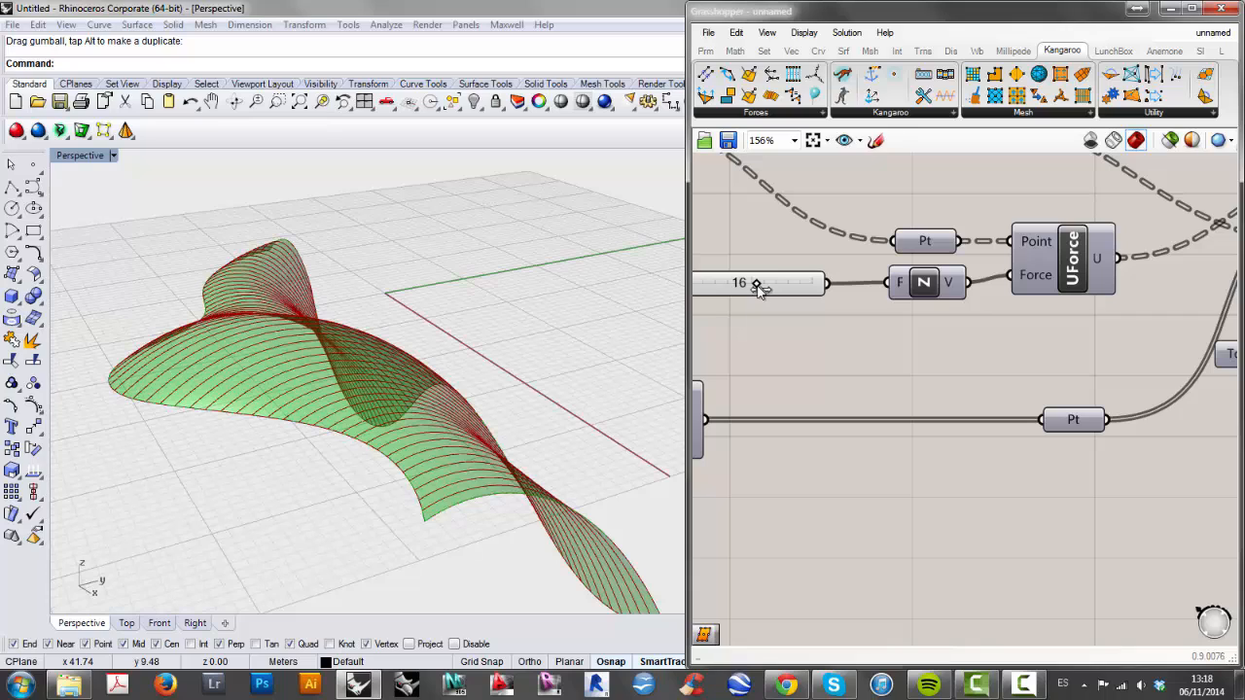
pyautogui.moveTo(784, 336); pyautogui.dragTo(850, 396, button='right')
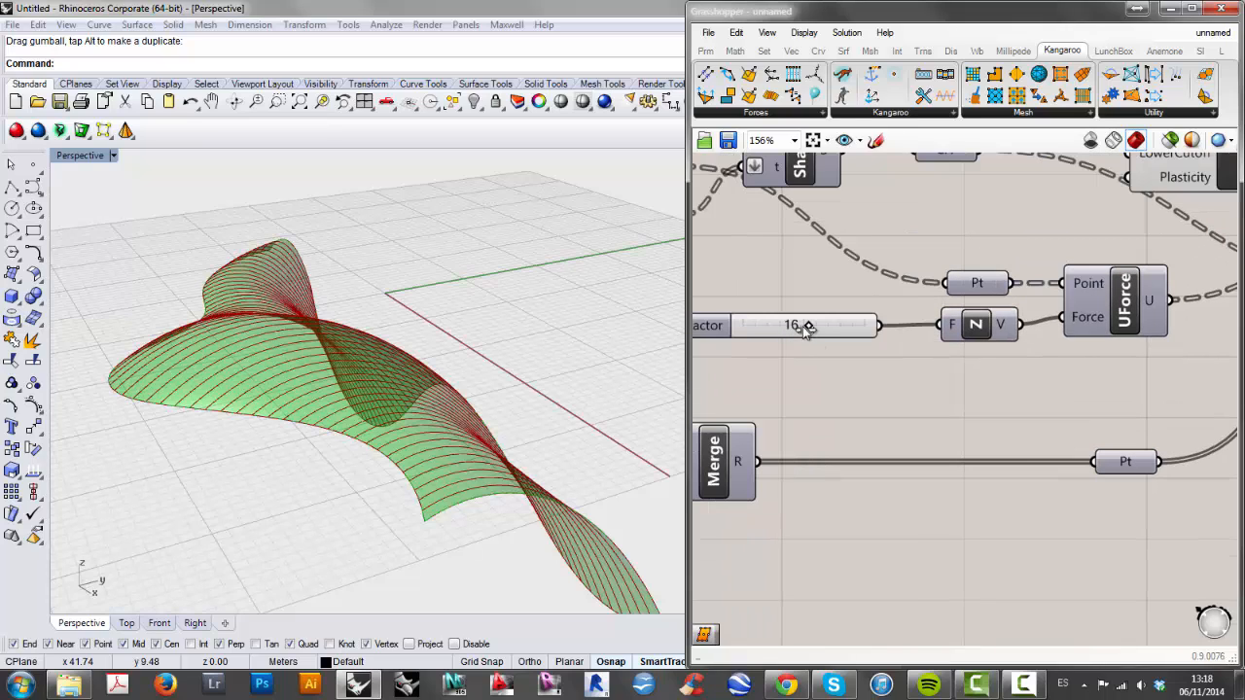
pyautogui.moveTo(809, 326); pyautogui.dragTo(788, 329)
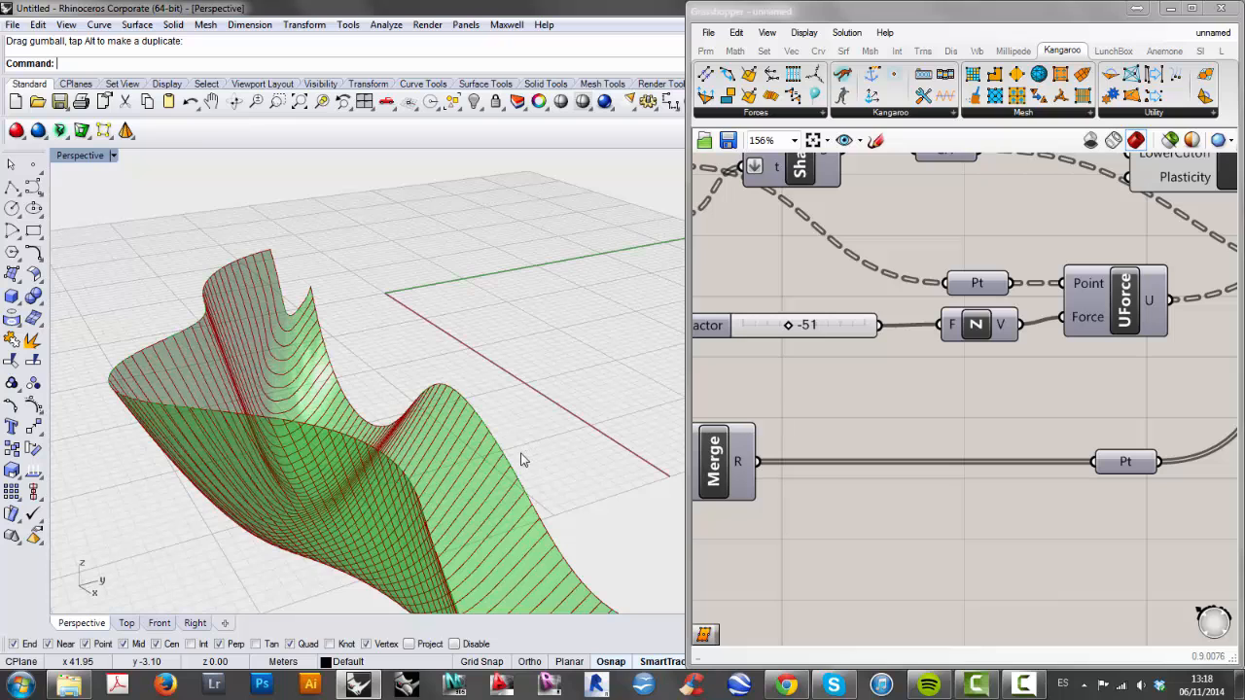
pyautogui.moveTo(520, 454); pyautogui.dragTo(567, 411, button='right')
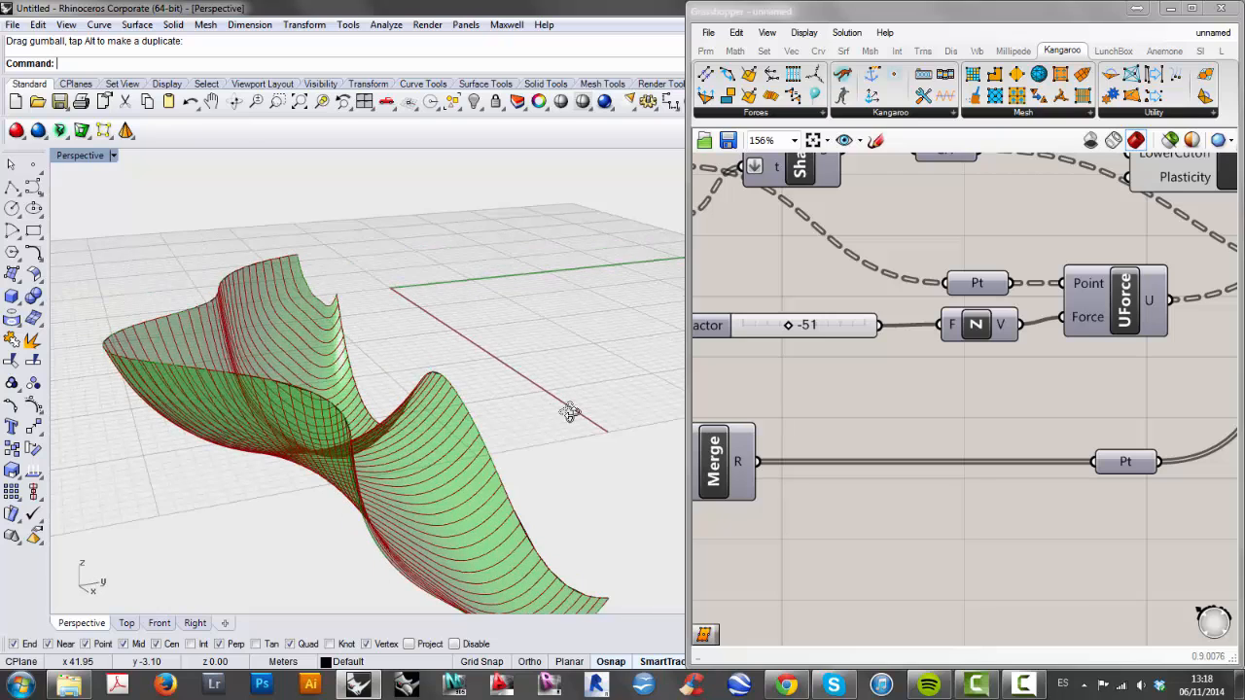
# Enter exactly 20 as the Factor slider value for the Unit Z vector and view the lofted surface from another angle.
pyautogui.click(813, 332)
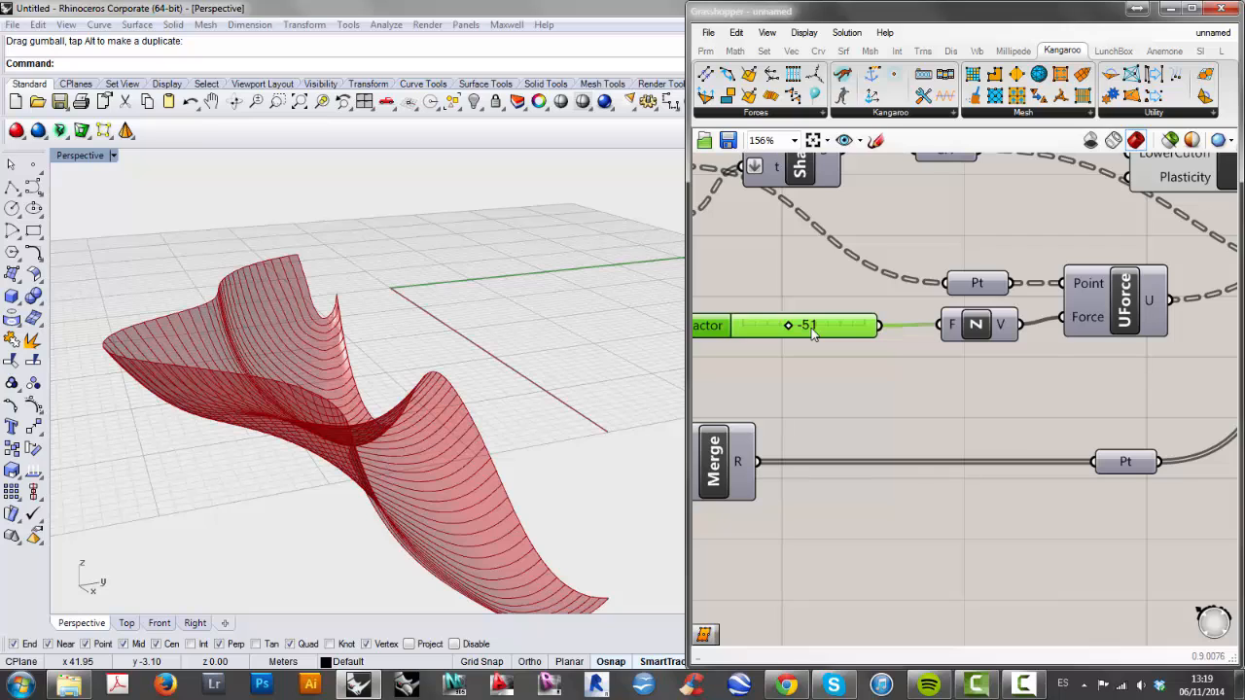
pyautogui.doubleClick(811, 331)
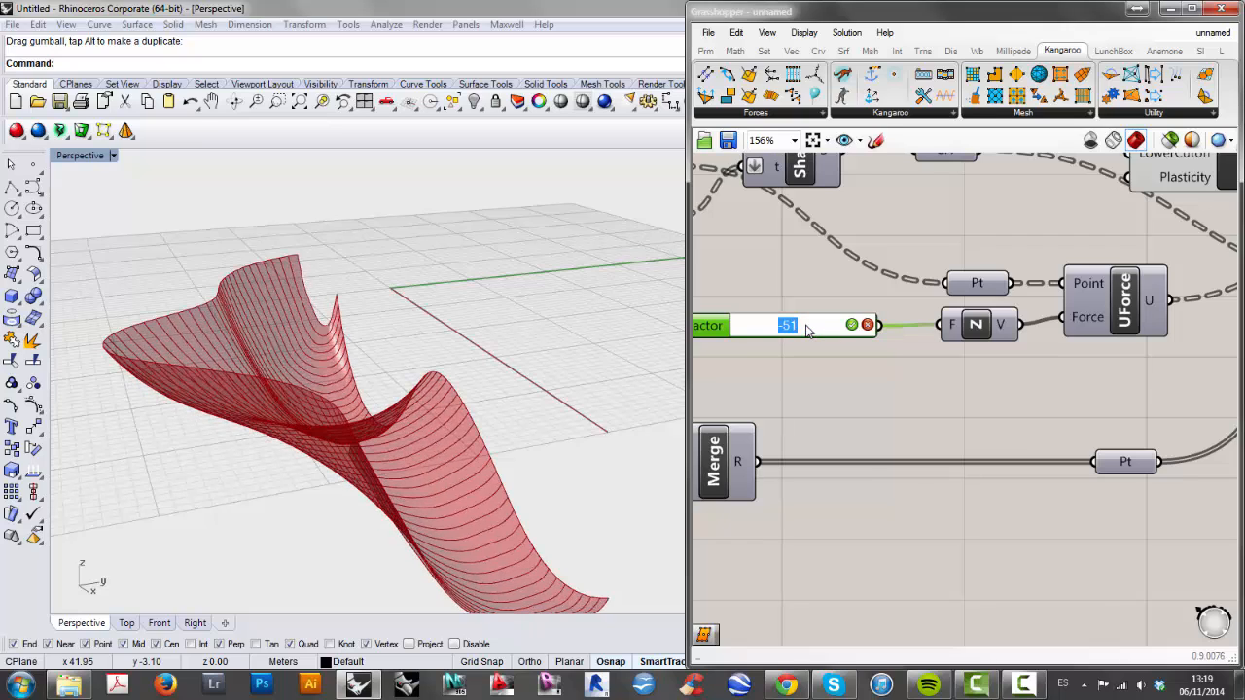
pyautogui.write('20')
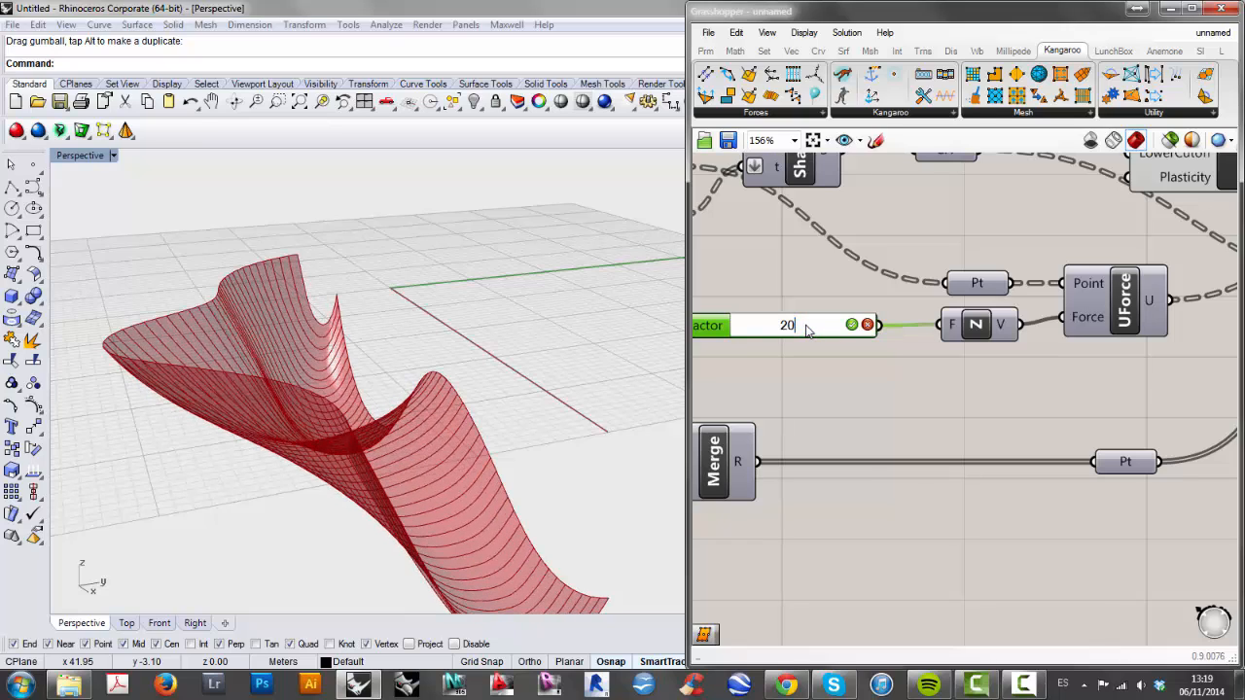
pyautogui.press('Return')
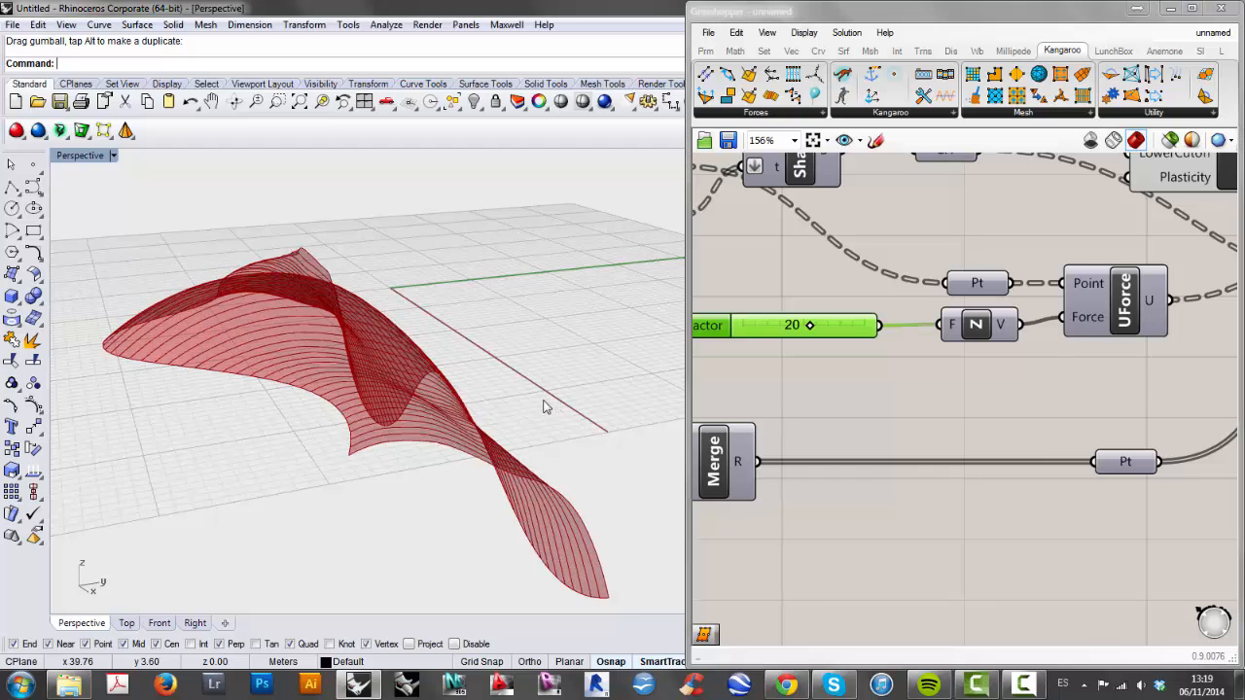
pyautogui.moveTo(515, 425); pyautogui.dragTo(515, 483, button='right')
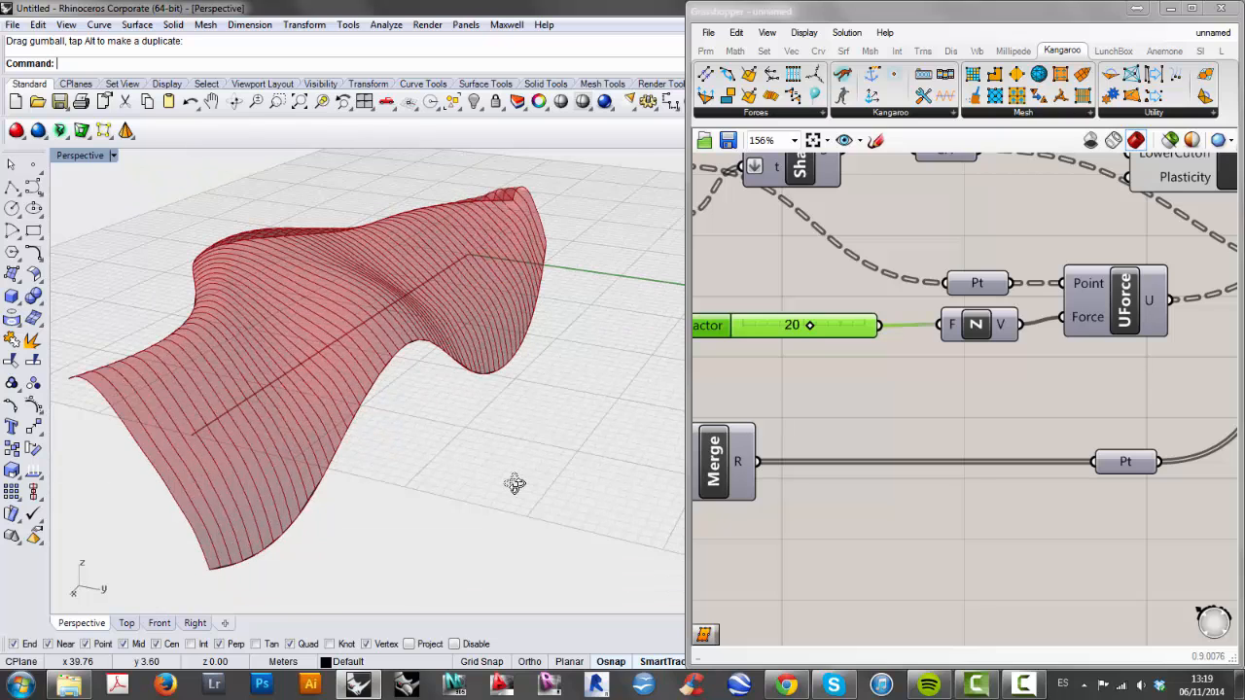